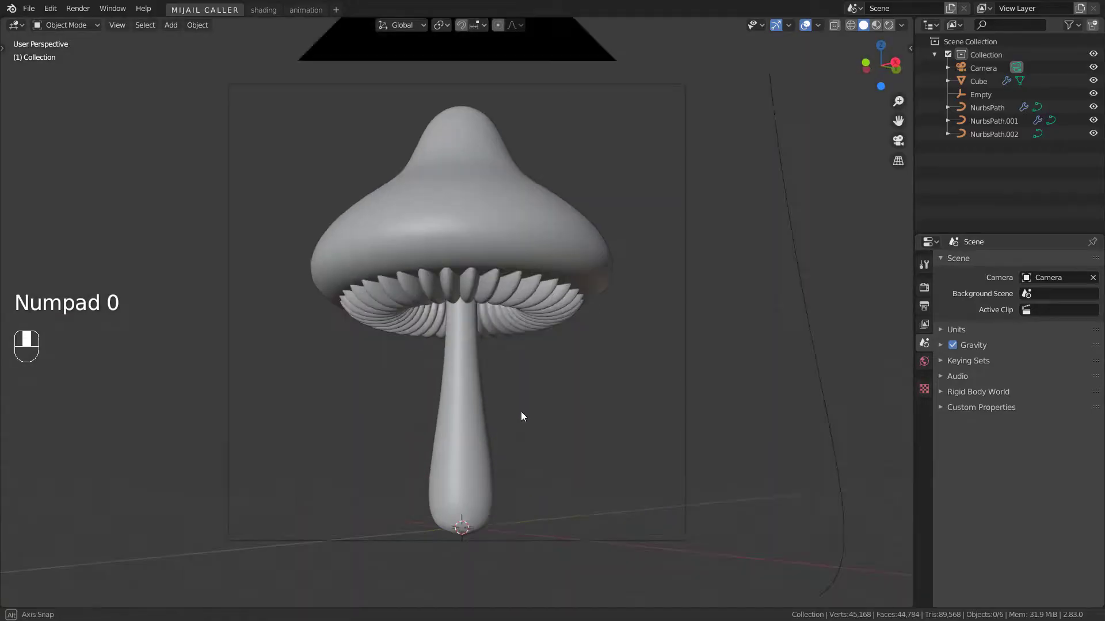
Inspect the mushroom from several angles and preview it with rendered shading through the camera
middle_click_drag(520, 412, 562, 432)
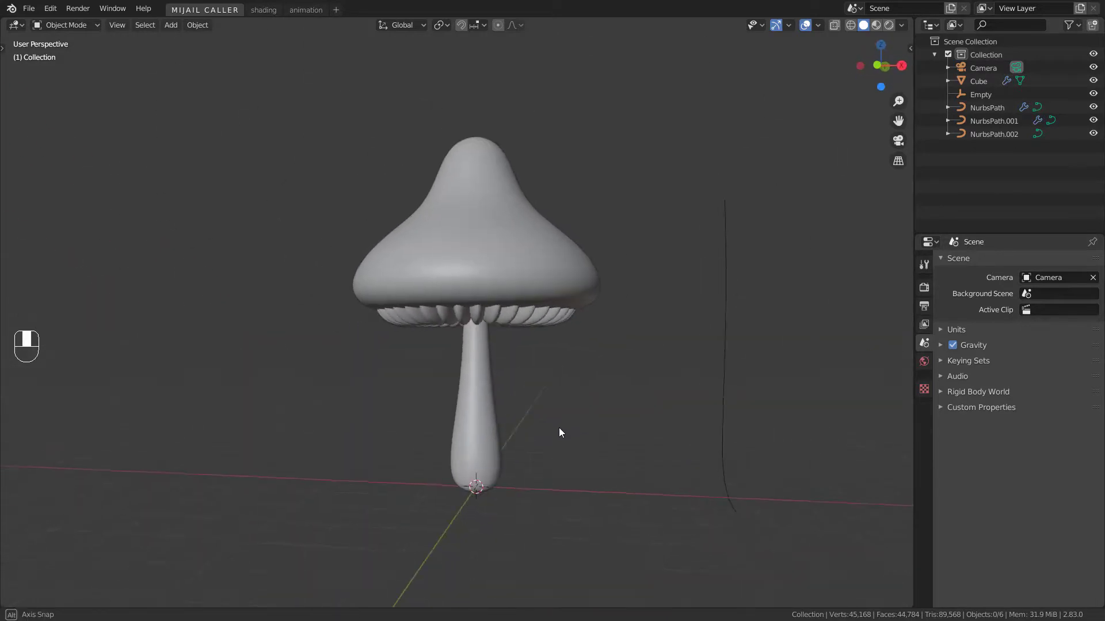
mouse_move(503, 225)
middle_mouse_down()
mouse_move(578, 341)
mouse_move(555, 327)
middle_mouse_up()
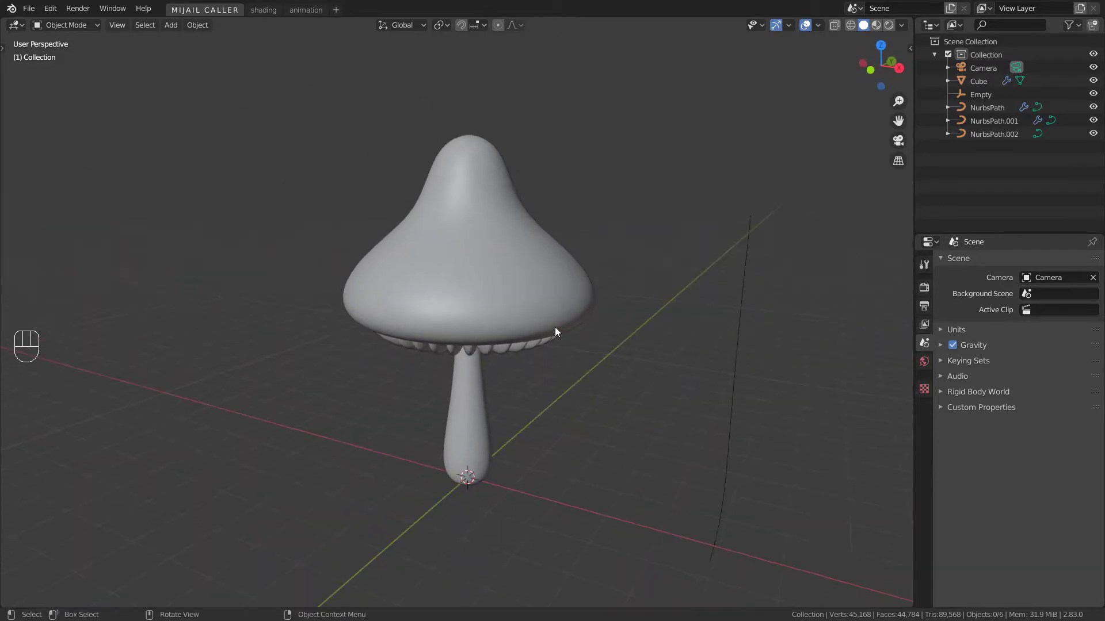
key("KP_0")
key("z")
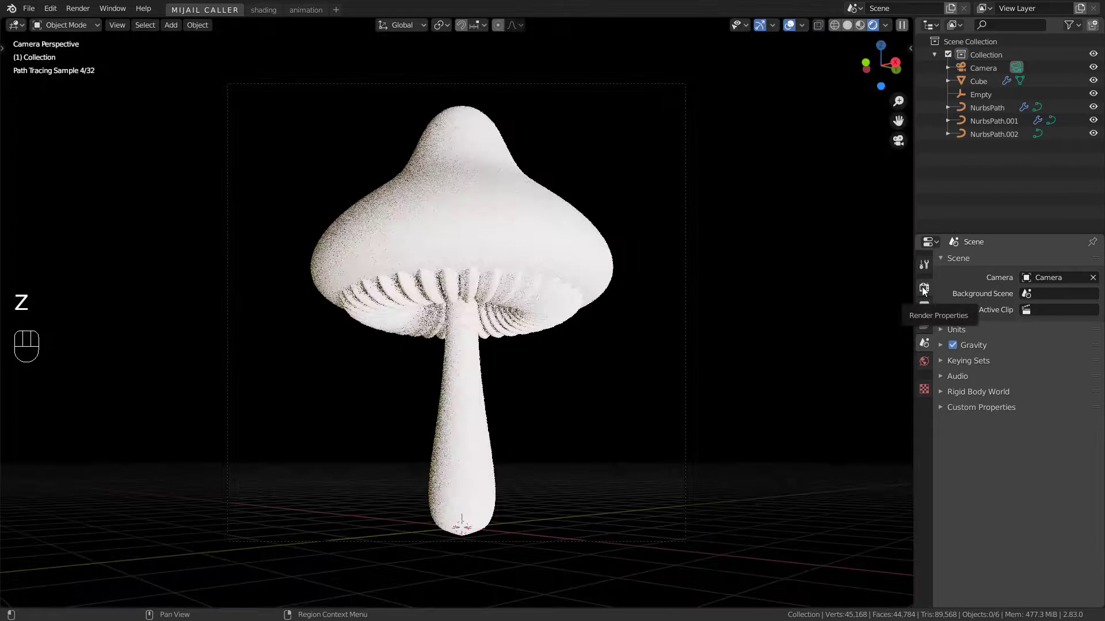
key("z")
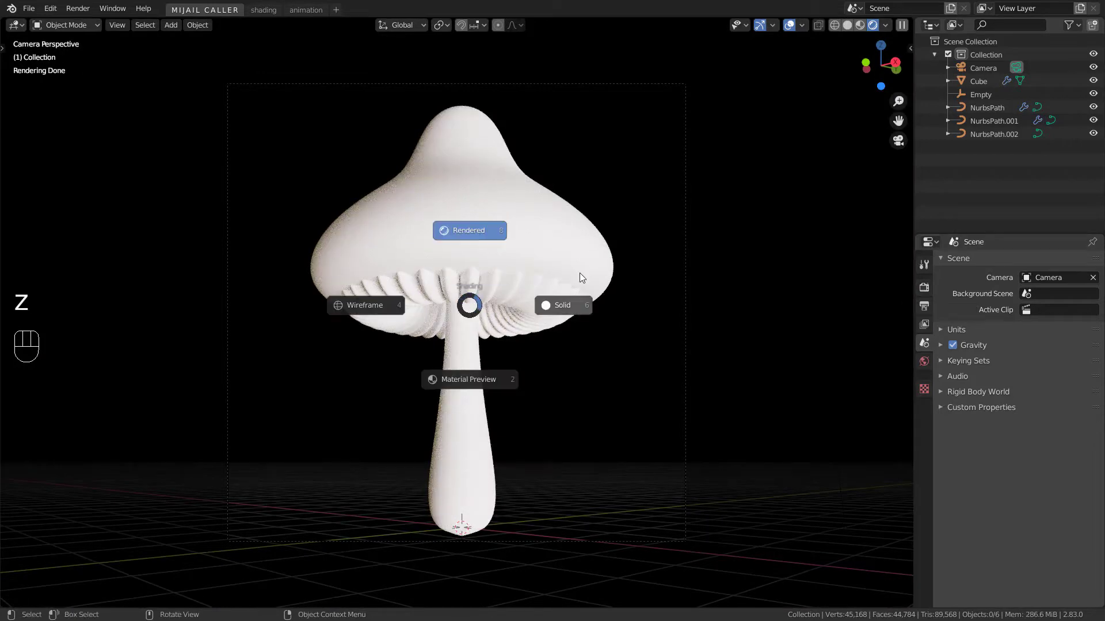
left_click(575, 305)
Bend the stem by moving its curve's top control point about 1.19 m along X and 0.1 m up in front view
middle_click_drag(574, 306, 519, 336)
left_click(455, 374)
key("Tab")
mouse_move(460, 374)
middle_mouse_down("alt")
mouse_move(507, 374)
mouse_move(461, 374)
middle_mouse_up("alt")
key("g")
key("g")
key("g")
key("Tab")
key("Tab")
middle_click_drag(491, 299, 569, 328, "alt")
key("g")
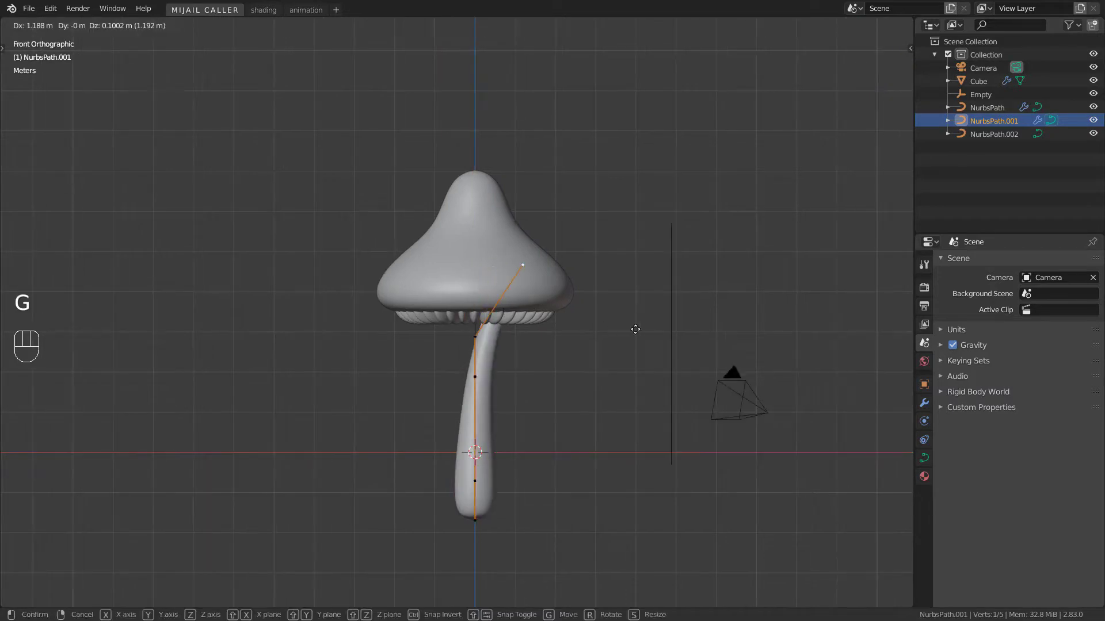
left_click(634, 329)
key("Tab")
Move the cap, gills and empty together about 0.5 m along X onto the bent stem's tip and tilt them to follow its bend
left_click(485, 249)
mouse_move(483, 273)
middle_mouse_down()
mouse_move(472, 309)
mouse_move(482, 282)
middle_mouse_up()
left_click(476, 309, "shift")
left_click(490, 303, "shift")
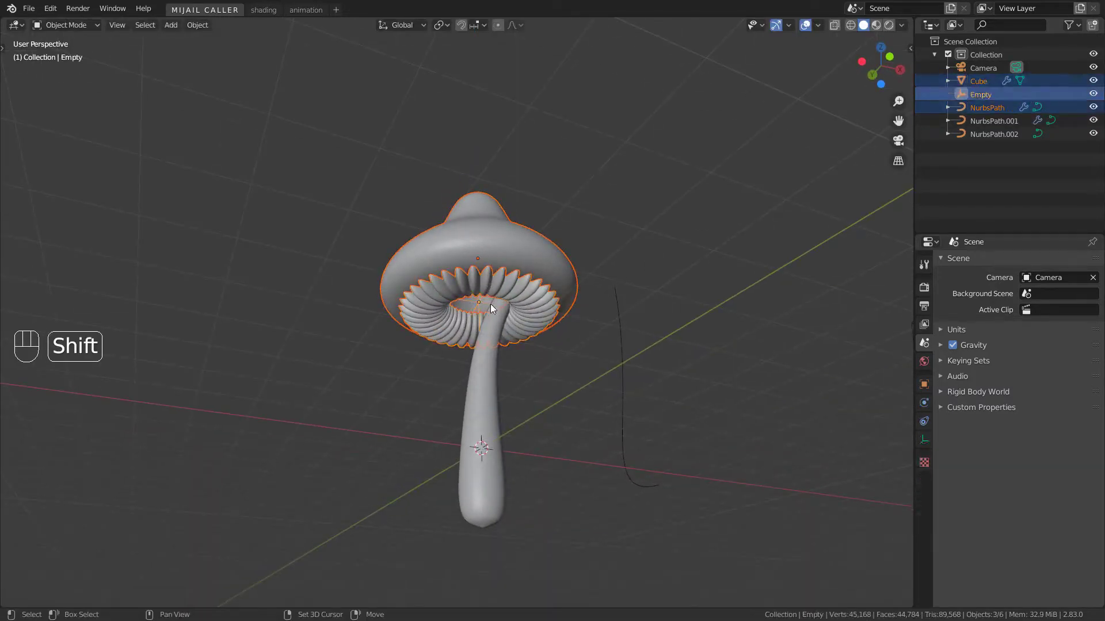
middle_click_drag(529, 381, 582, 411, "alt")
key("g")
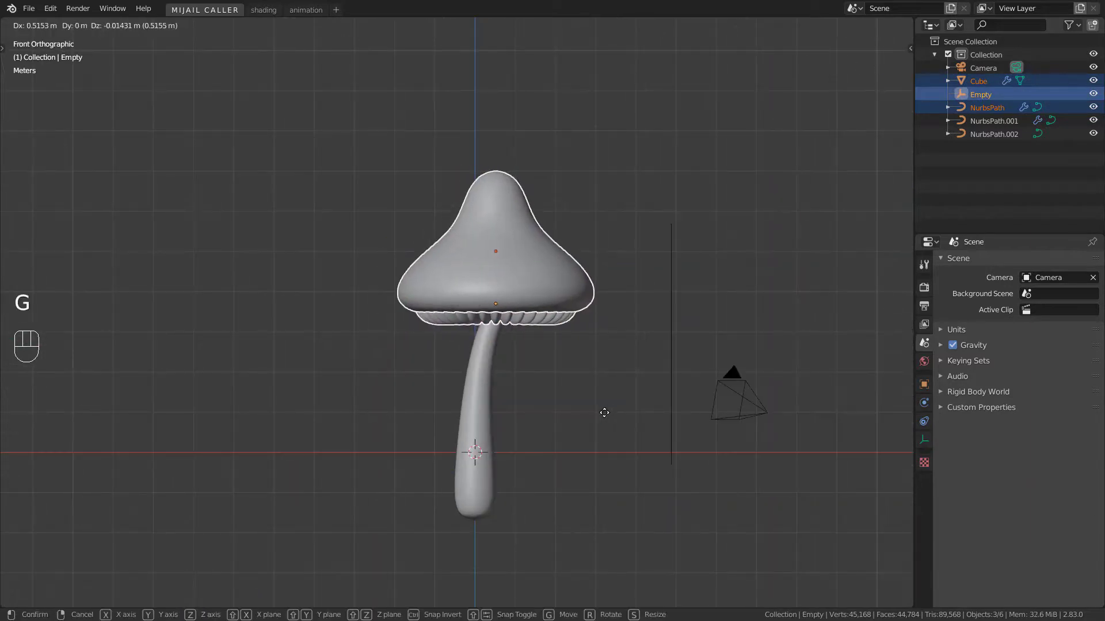
key("r")
left_click(582, 451)
key("g")
right_click(591, 460)
key("alt+a")
Convert the mushroom cap from a curve to a mesh
middle_click_drag(587, 458, 440, 420)
left_click(537, 268)
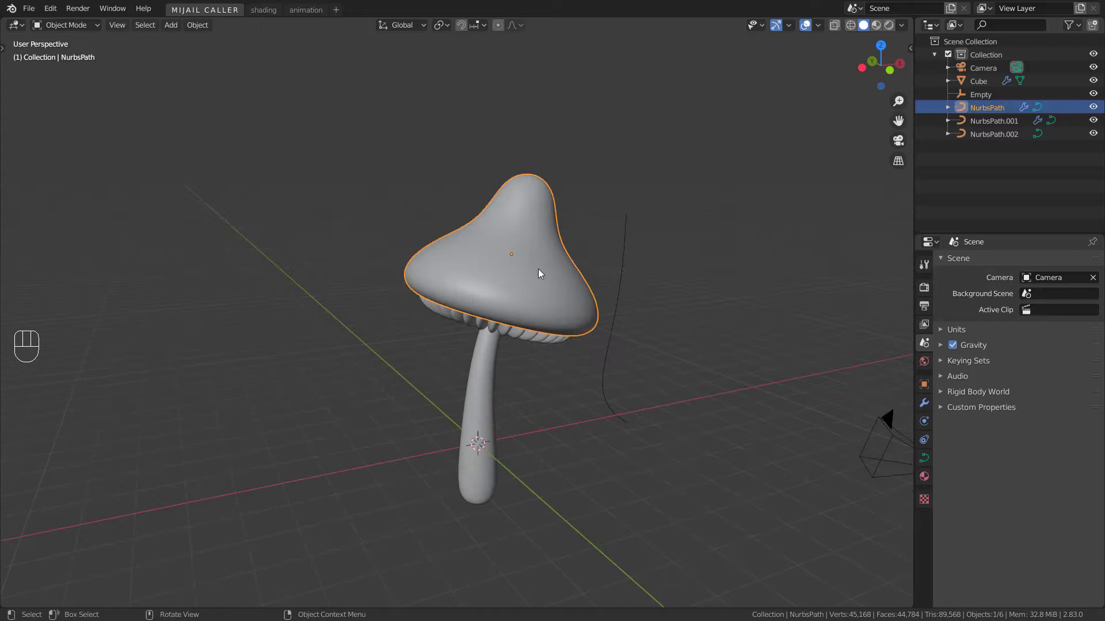
key("F3")
type("Save A")
key("BackSpace")
key("BackSpace")
key("BackSpace")
key("BackSpace")
key("BackSpace")
key("BackSpace")
type("conver")
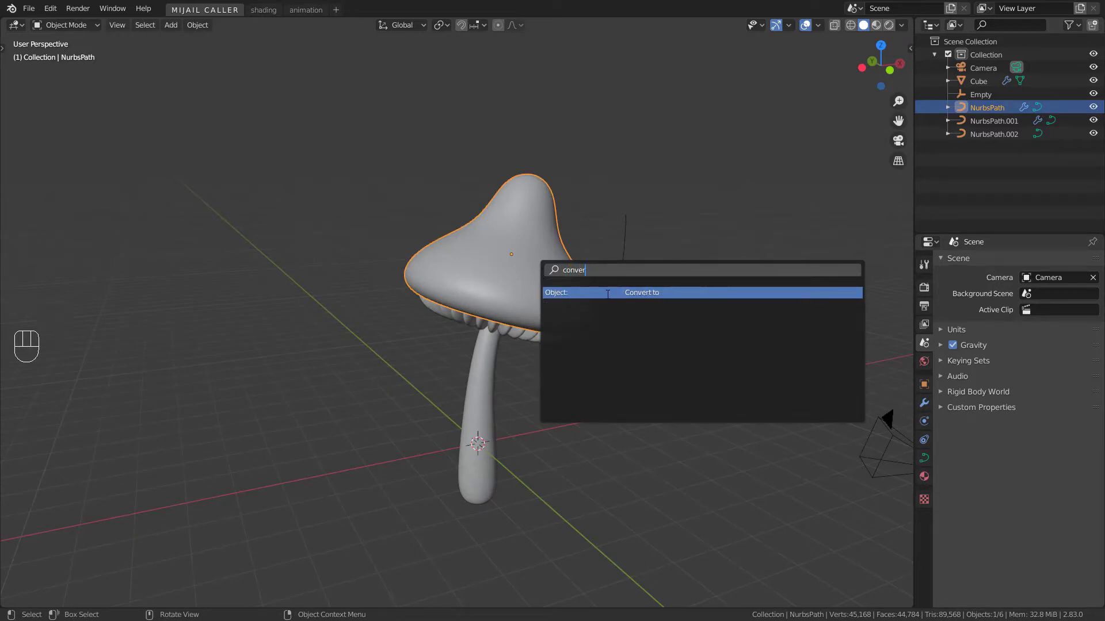
key("Return")
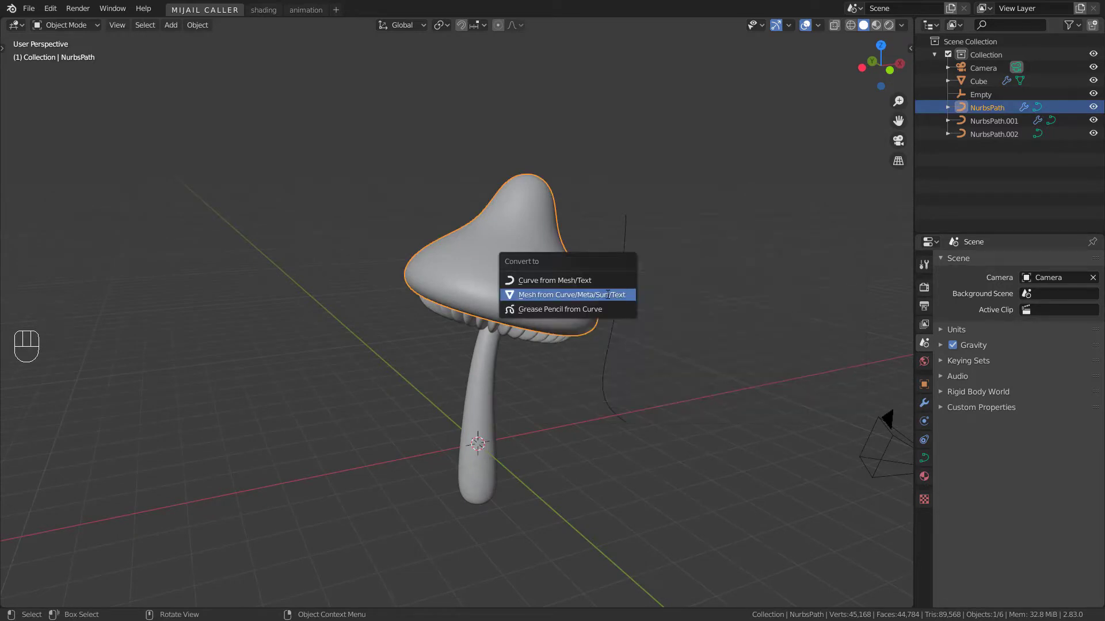
left_click(607, 294)
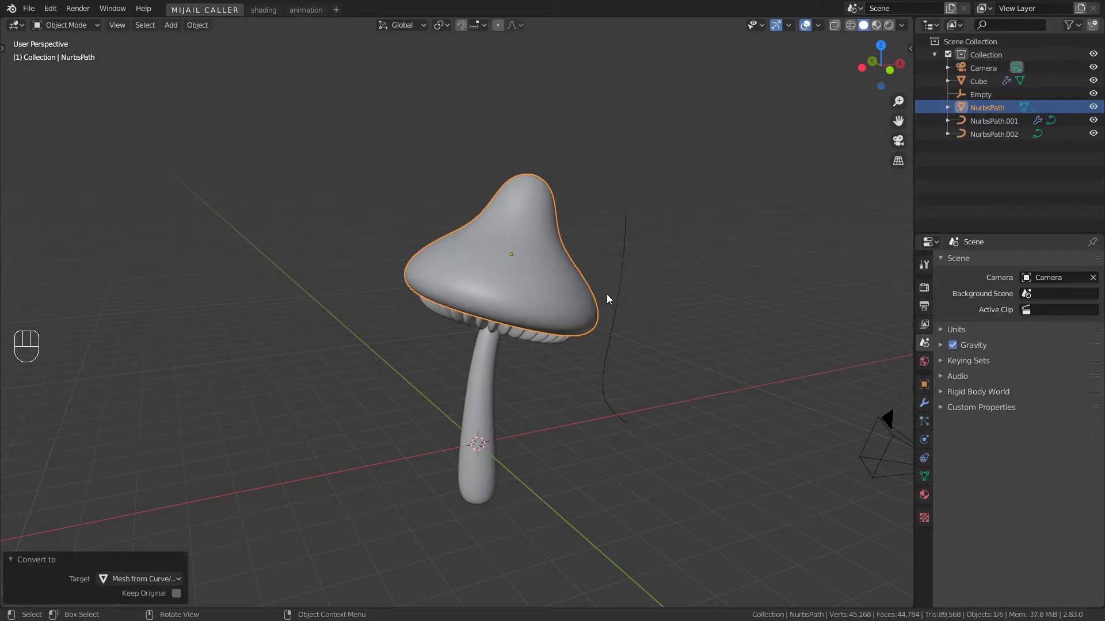
Convert the gills and the stem to meshes as well
left_click(539, 340)
key("F3")
left_click(582, 364)
left_click(582, 365)
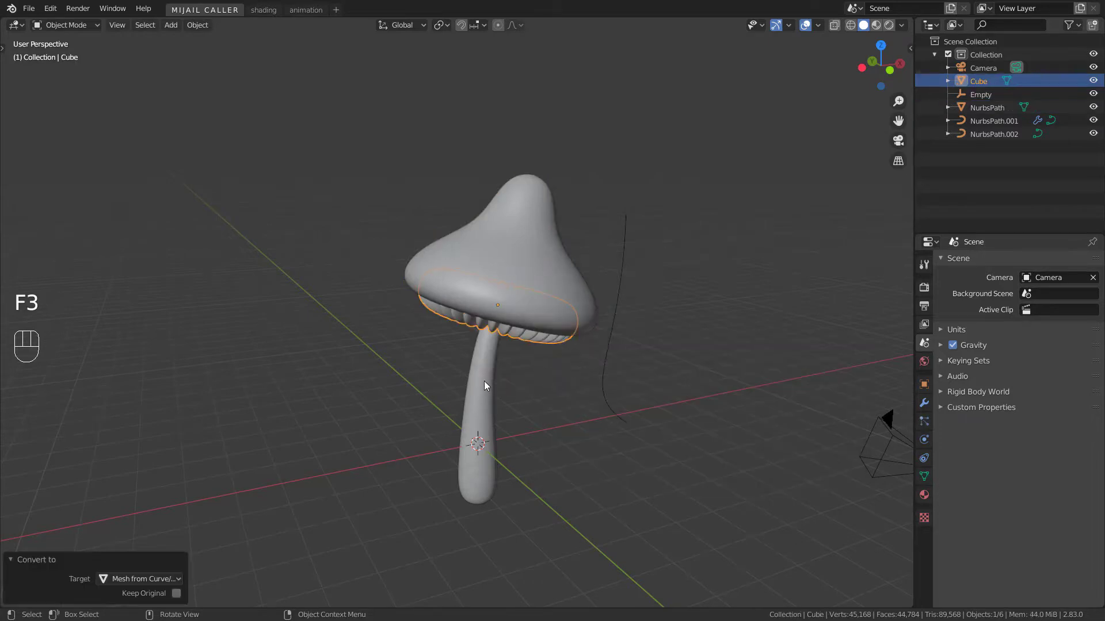
left_click(485, 381)
key("F3")
left_click(538, 404)
left_click(538, 404)
Delete the leftover NurbsPath.002 curve beside the mushroom and the empty under the cap
middle_click_drag(492, 378, 448, 355)
key("alt+a")
scroll(514, 345, "up", 1)
left_click(665, 388)
key("Delete")
mouse_move(522, 336)
middle_mouse_down()
mouse_move(548, 313)
mouse_move(530, 413)
mouse_move(523, 366)
mouse_move(531, 378)
middle_mouse_up()
left_click(528, 333)
key("Delete")
key("alt+a")
Reframe the camera on the tilted mushroom and preview it with rendered shading
key("KP_0")
key("q")
left_click(577, 445)
key("z")
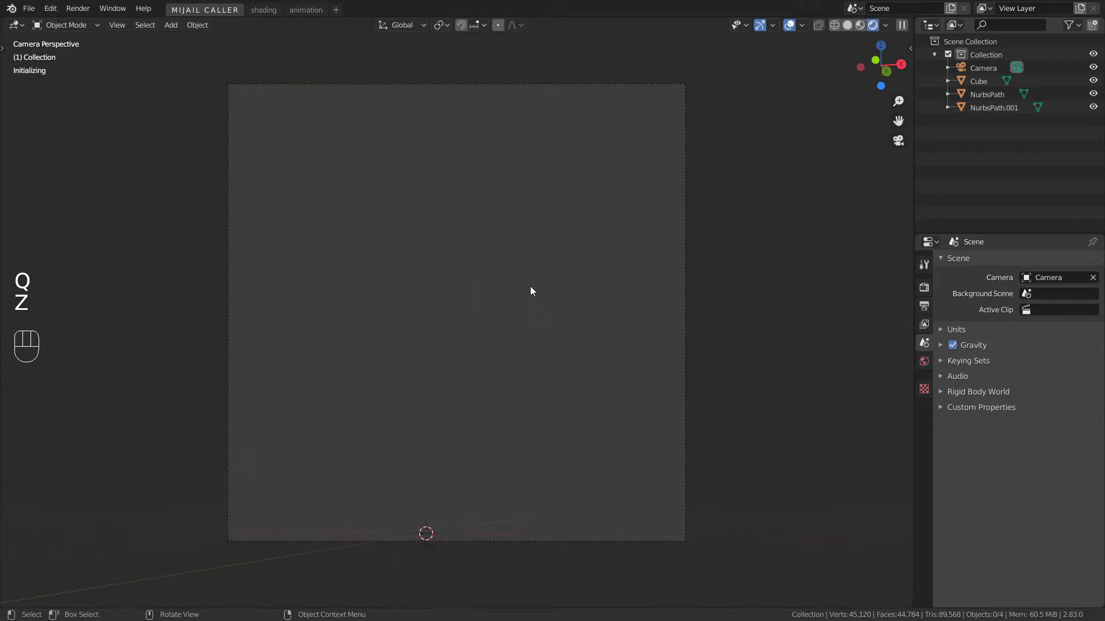
key("Tab")
key("z")
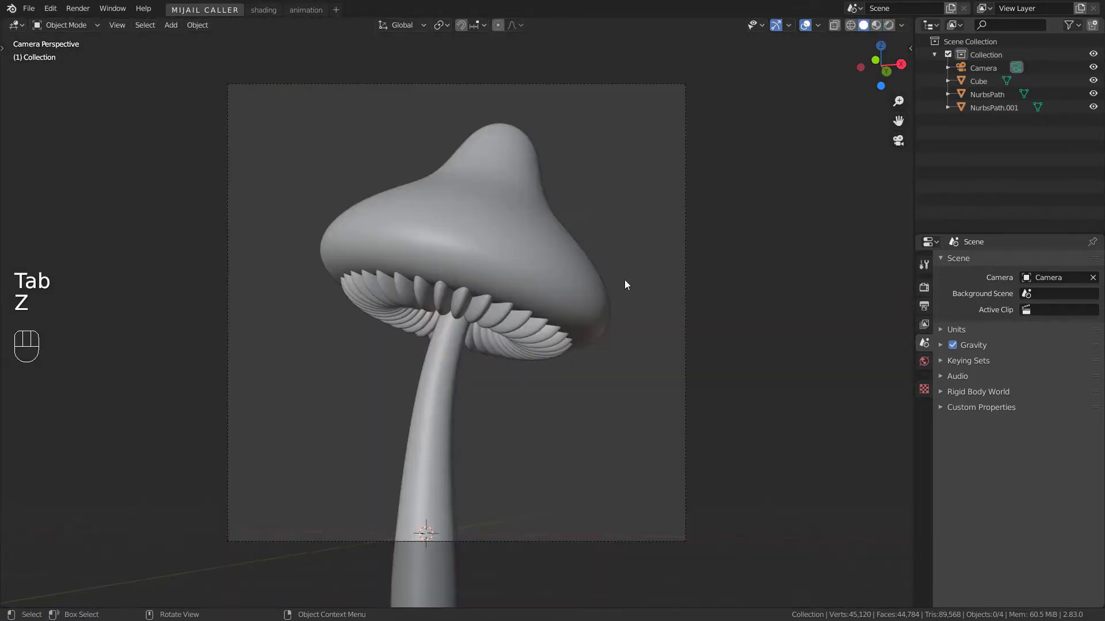
Add a Displace modifier to the cap, create a new texture for it and open the texture's settings
left_click(546, 240)
left_click(924, 404)
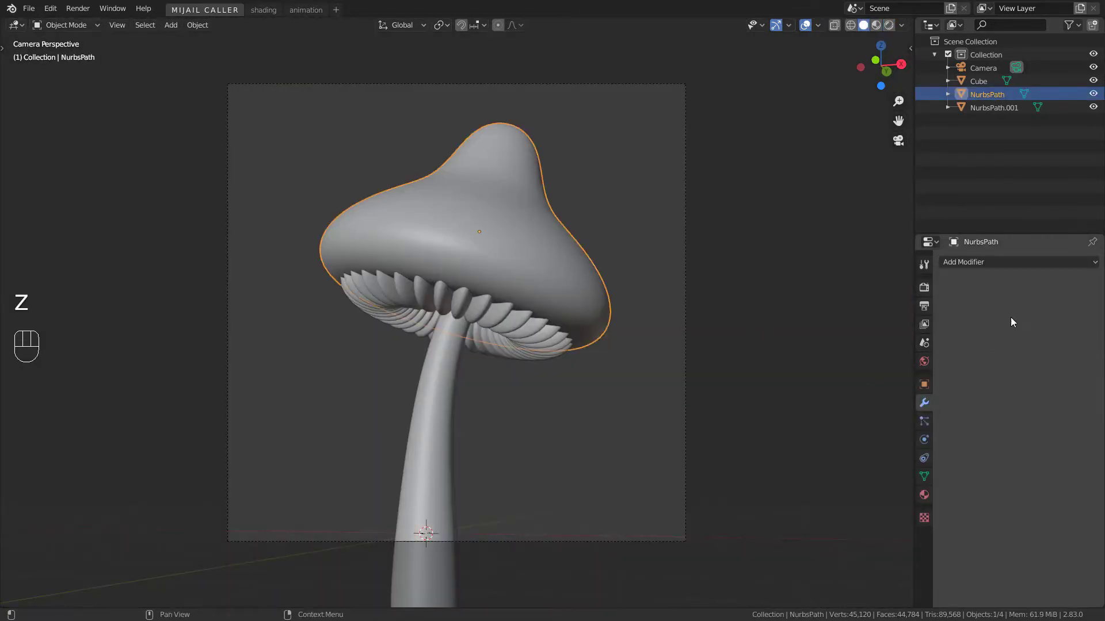
left_click(1028, 264)
left_click(958, 333)
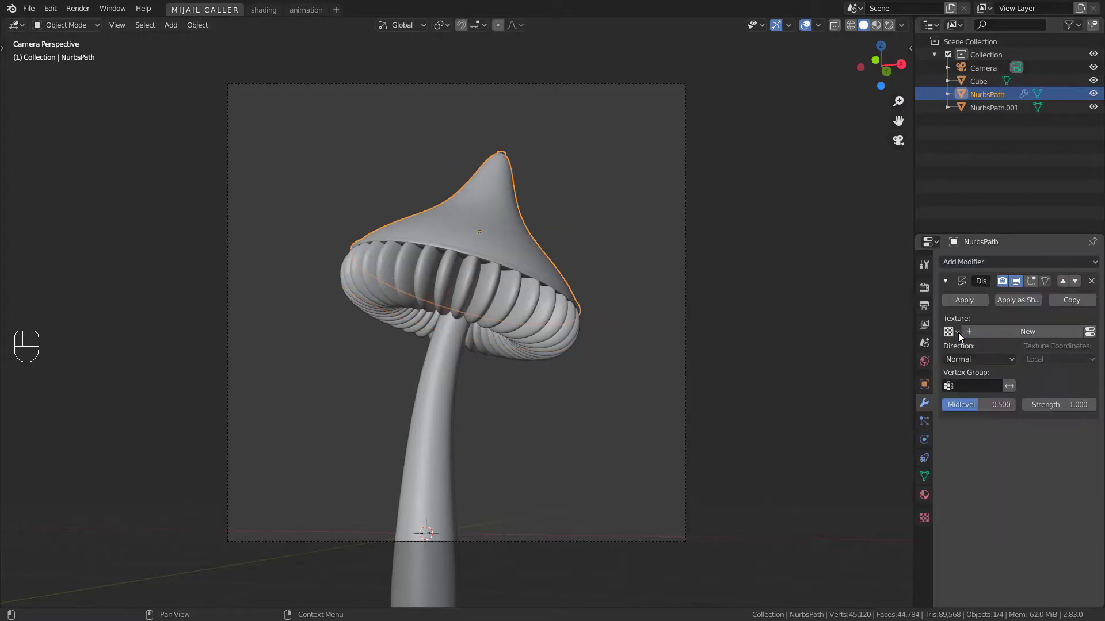
left_click(1054, 330)
left_click(1089, 332)
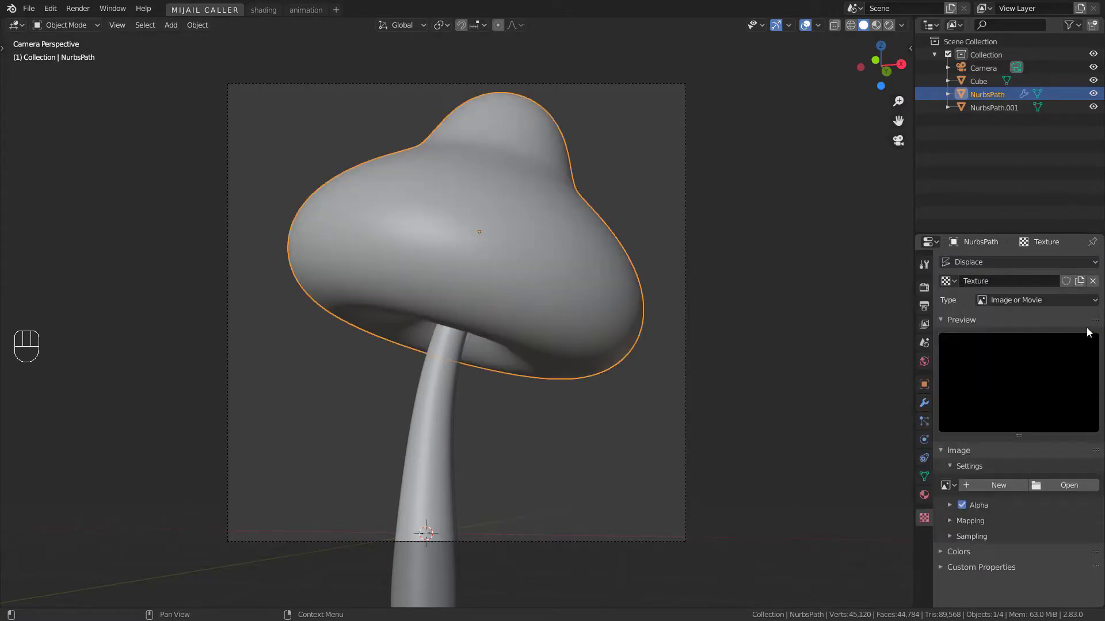
Change the displacement texture to Clouds with size 2.00 and depth 2
left_click(1060, 303)
left_click(1022, 342)
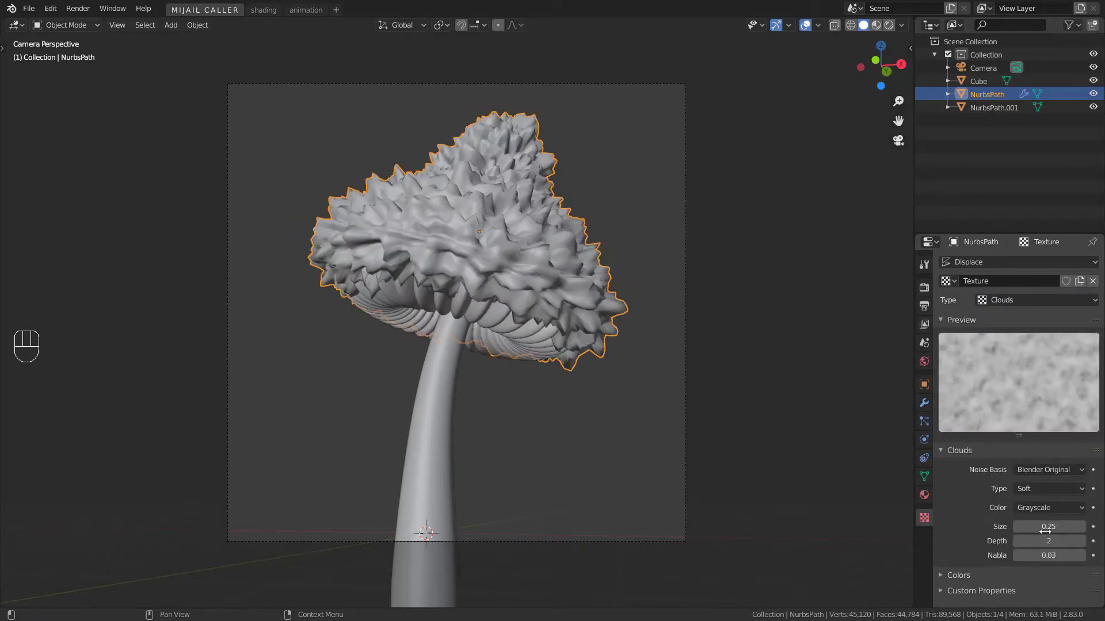
left_click_drag(1044, 530, 1071, 541)
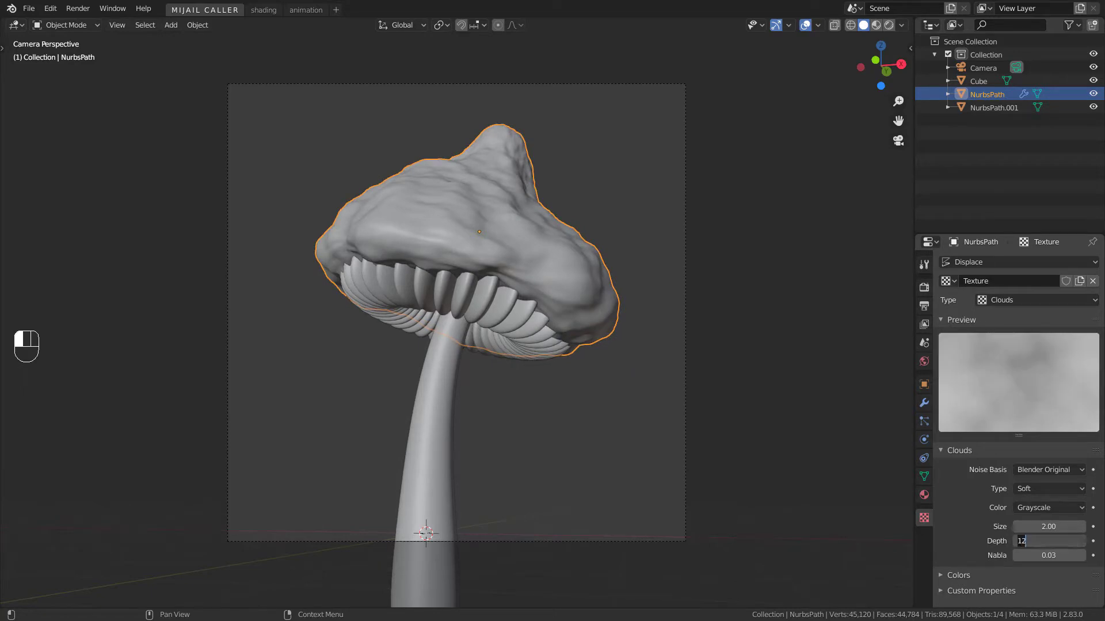
key("Return")
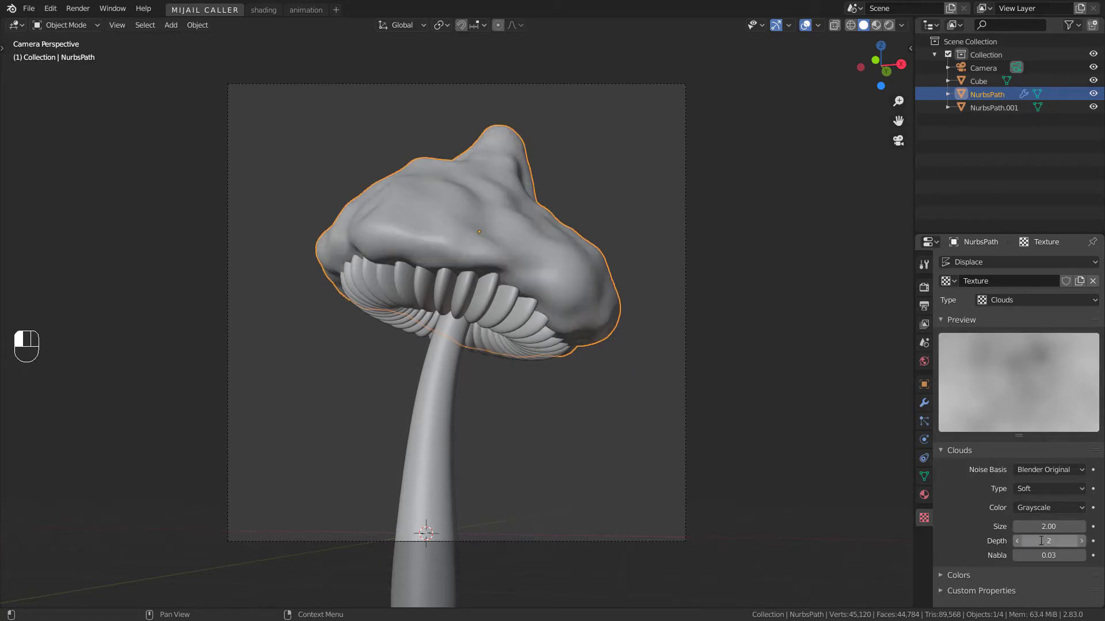
Set the cap's Displace strength to 0.1 and apply the modifier
middle_click_drag(583, 364, 655, 401)
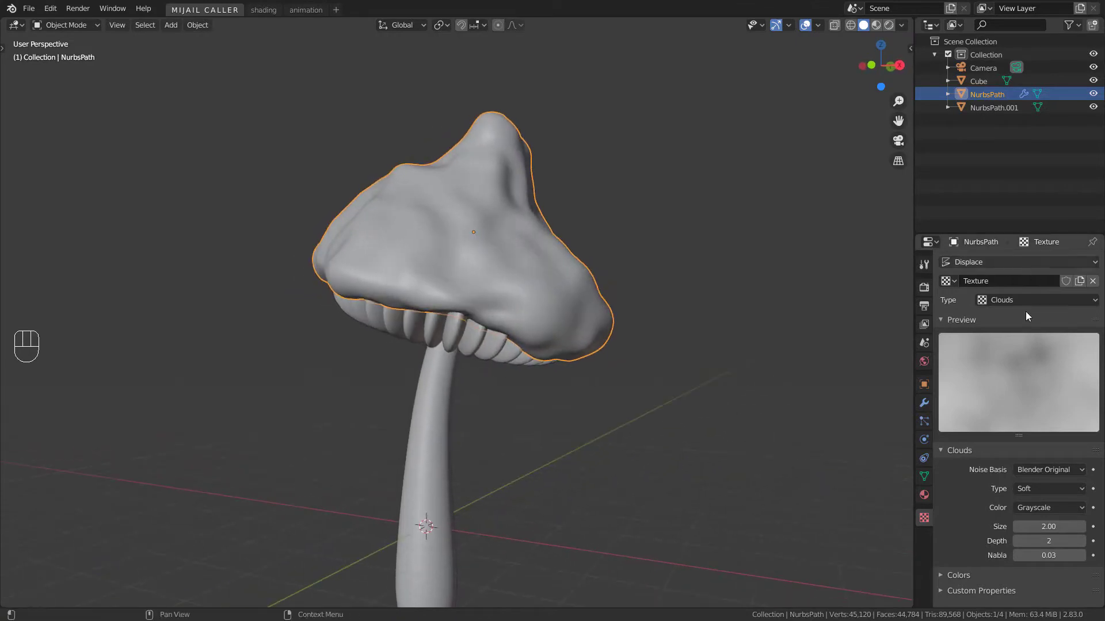
left_click(924, 402)
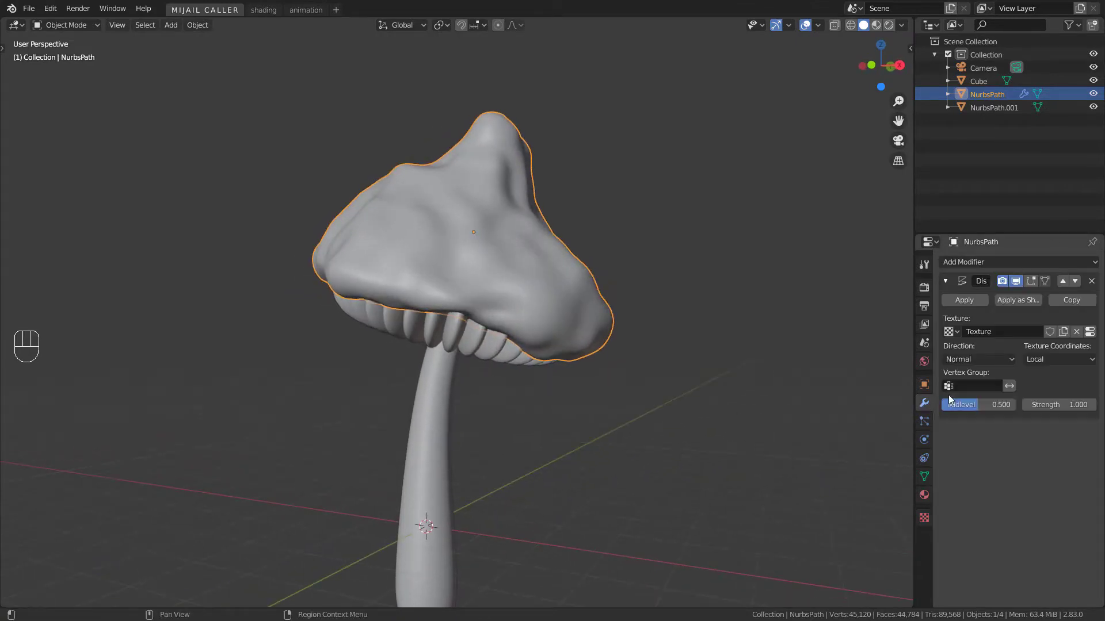
left_click(1070, 408)
type(".001")
key("Return")
middle_click_drag(535, 270, 538, 305)
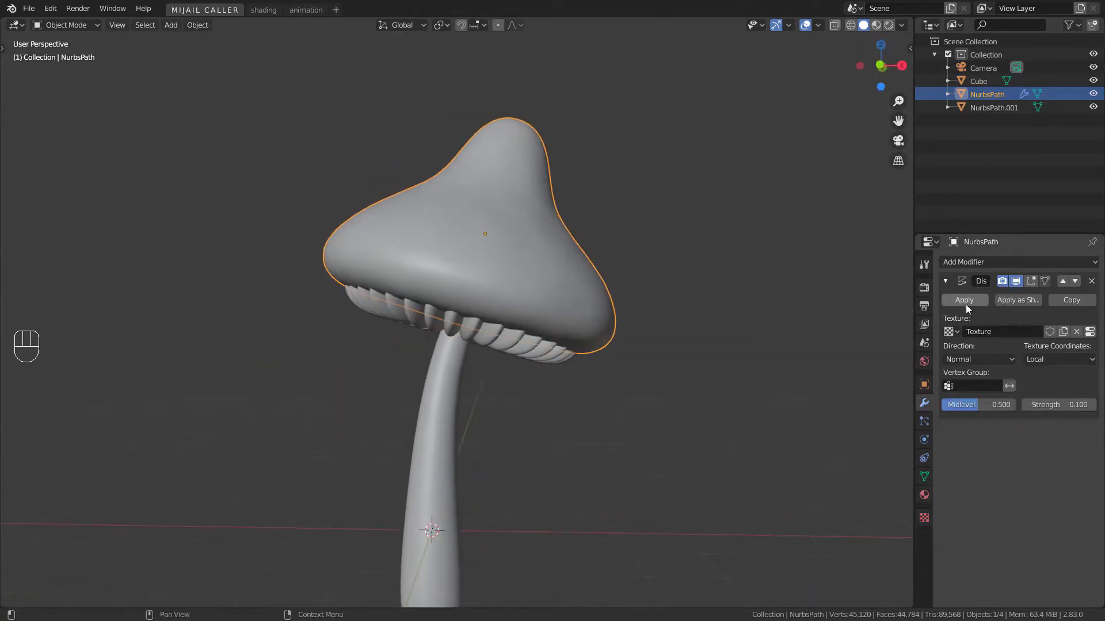
left_click(966, 304)
Make the gills irregular by moving vertices at several places around the ring with smooth proportional editing at size 1.00
key("KP_0")
left_click(589, 314)
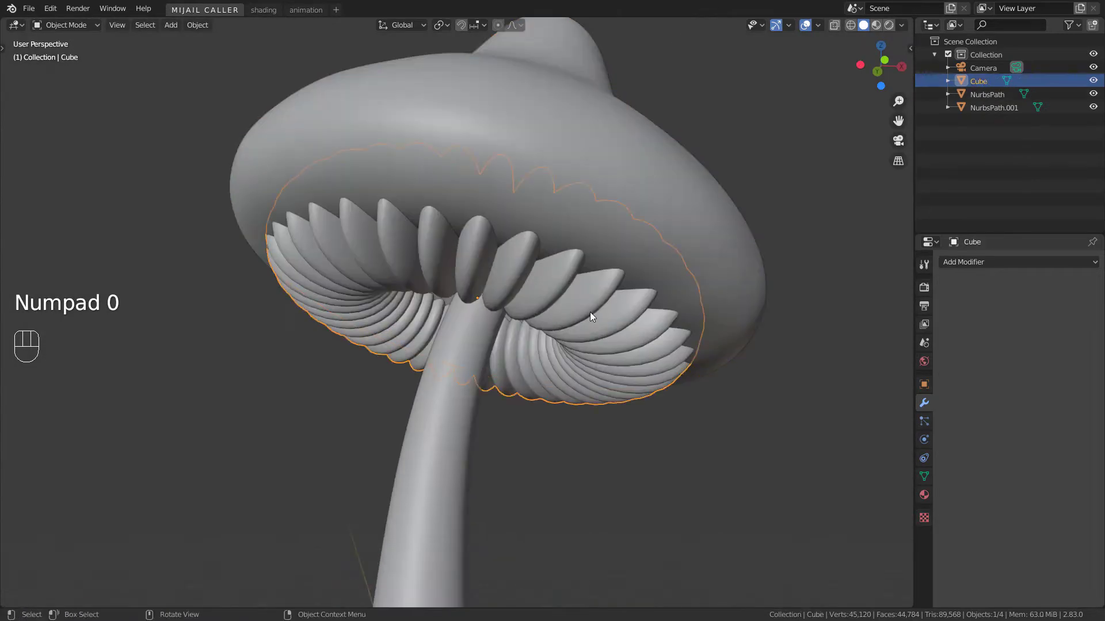
key("Tab")
middle_click_drag(589, 311, 684, 313, "alt")
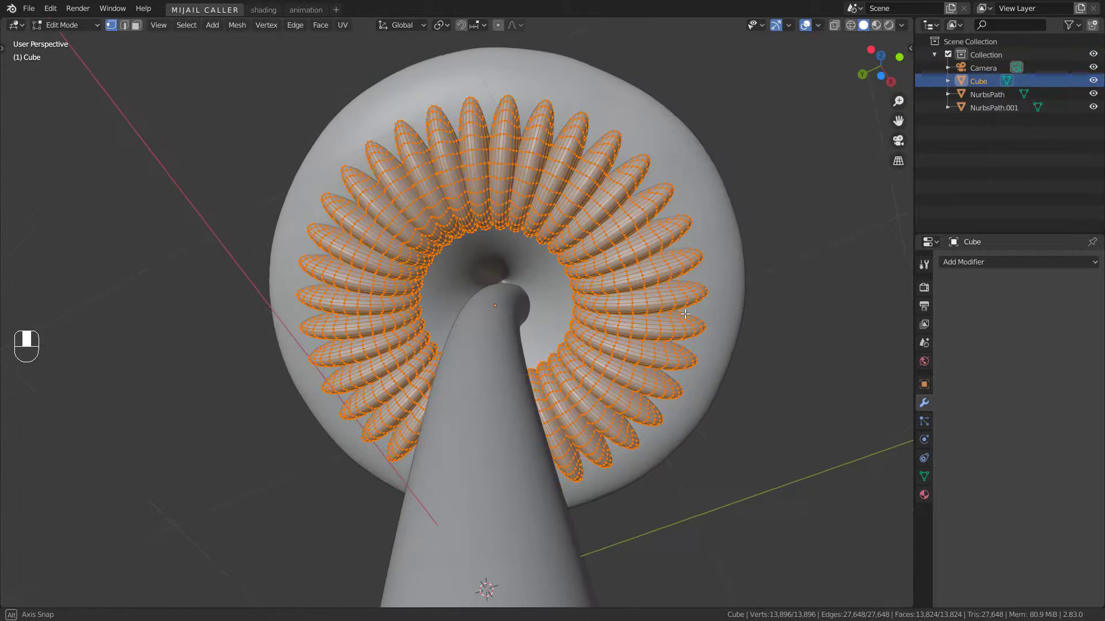
left_click(644, 287)
key("g")
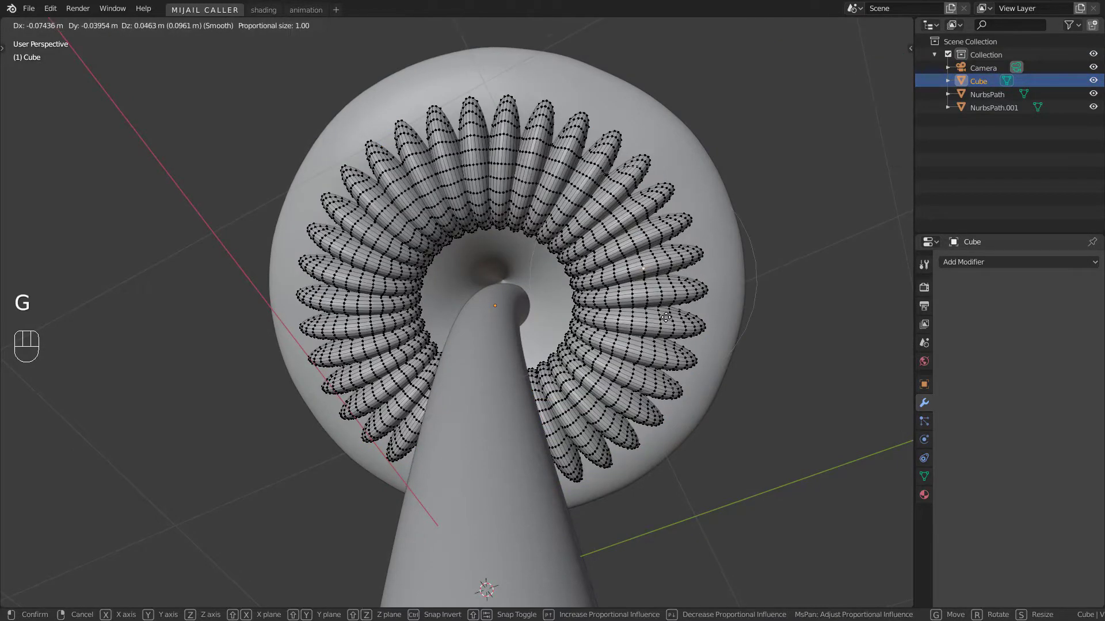
left_click(624, 365)
key("g")
key("g")
key("g")
key("g")
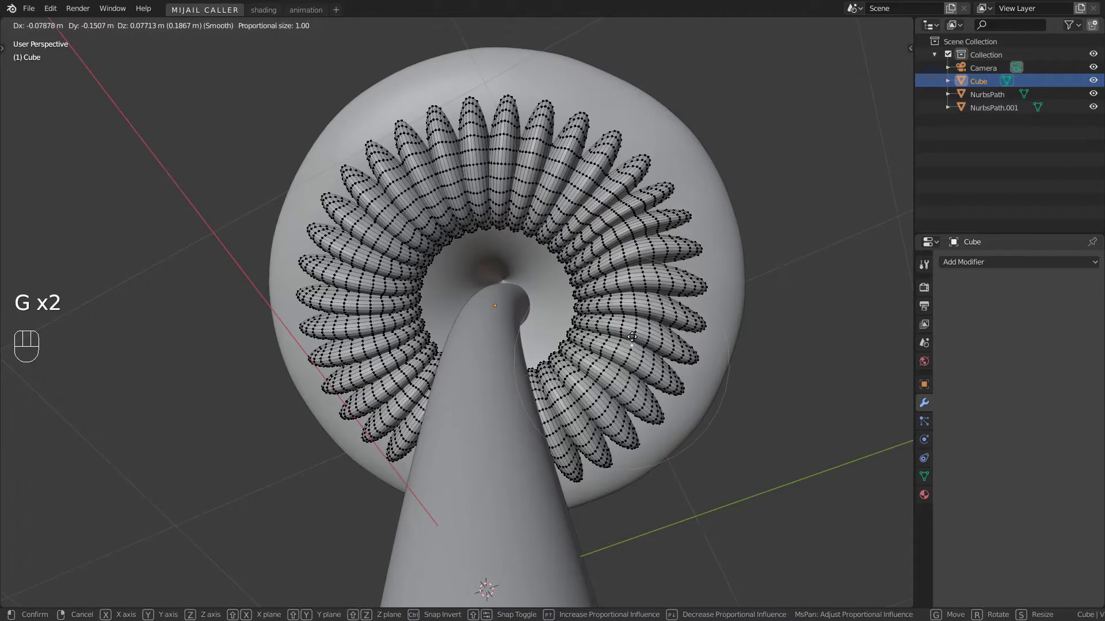
left_click(392, 386)
key("g")
key("g")
middle_click_drag(397, 380, 386, 323)
key("g")
left_click(383, 325)
key("g")
key("g")
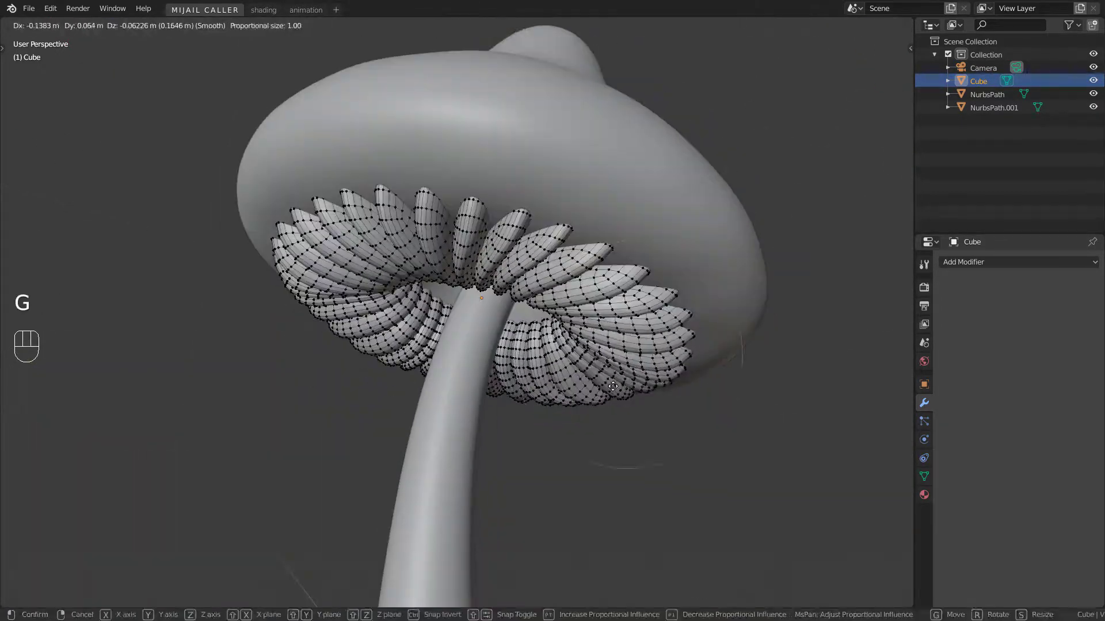
key("Tab")
key("alt+a")
key("KP_0")
Add a Subdivision Surface modifier to the gills and shift more gill vertices with smooth proportional editing
left_click(526, 323)
scroll(527, 323, "up", 9)
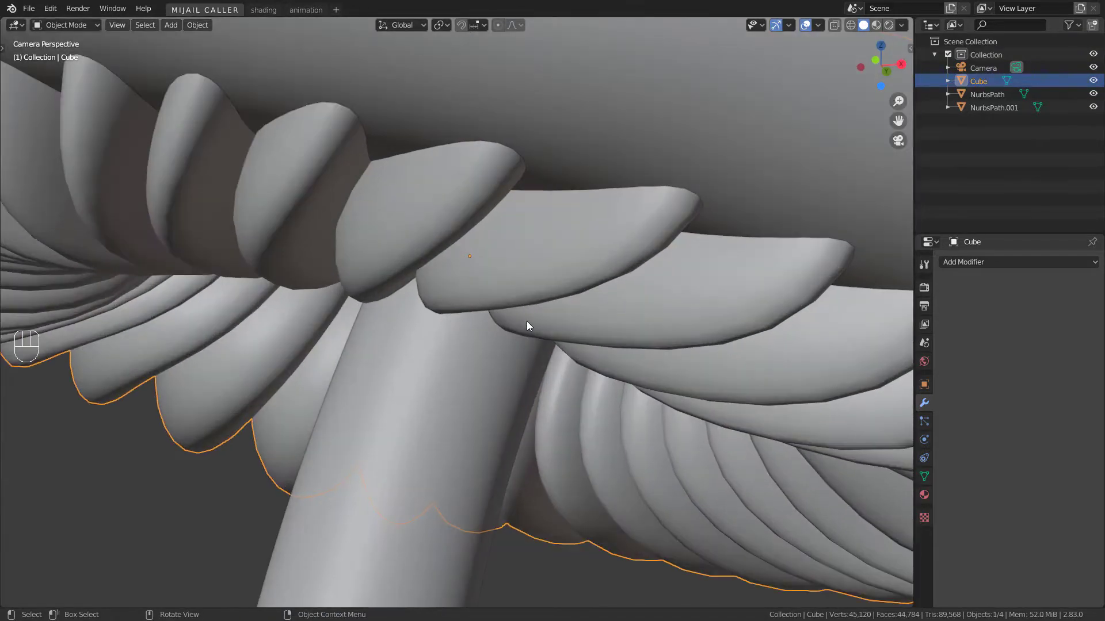
scroll(527, 321, "down", 4)
left_click(976, 264)
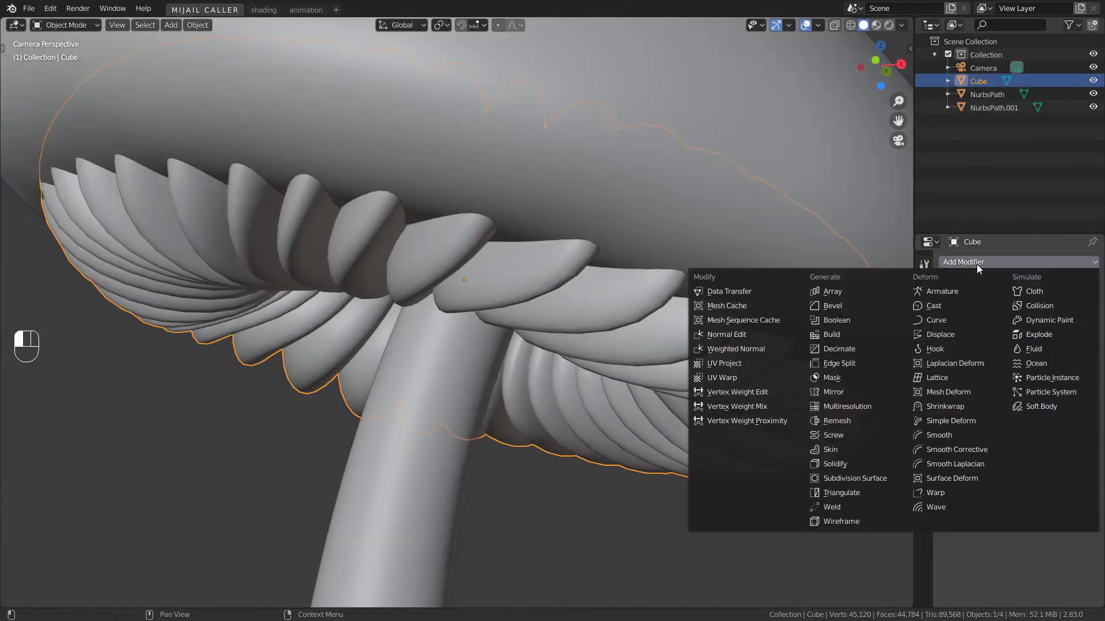
left_click(865, 479)
scroll(879, 378, "down", 5)
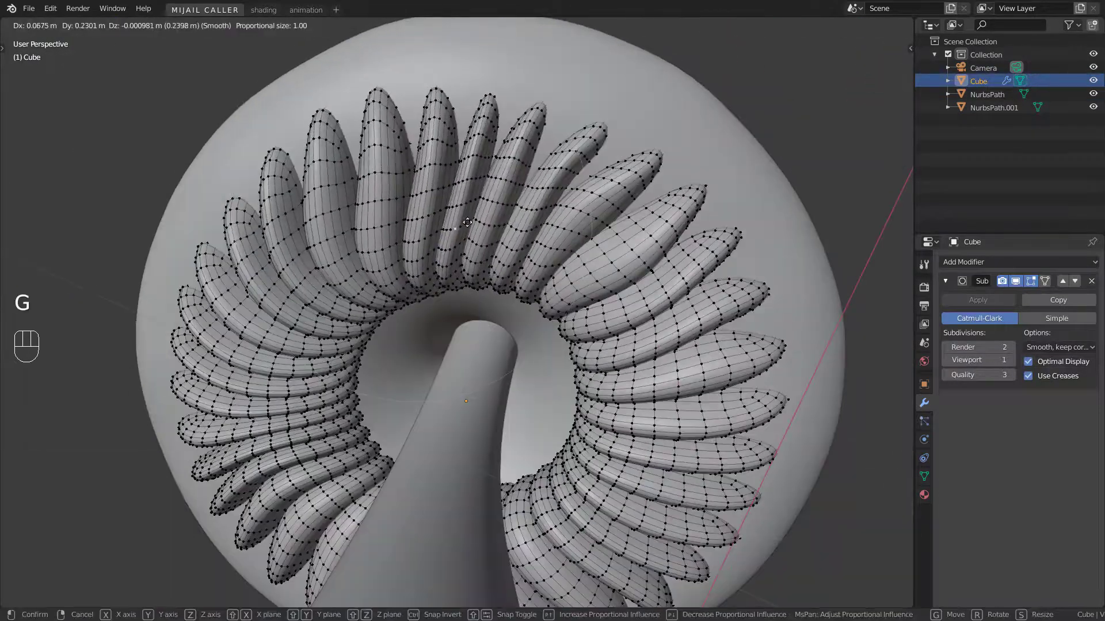
key("g")
key("KP_0")
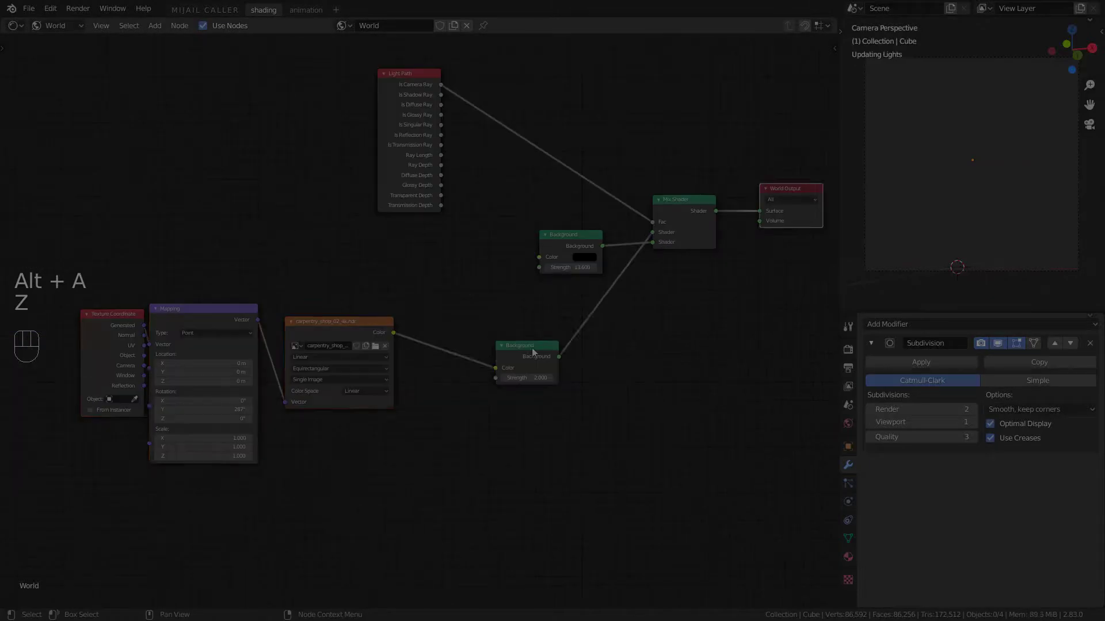
Create a new material for the stem in the shading workspace and frame its nodes
scroll(533, 352, "up", 5)
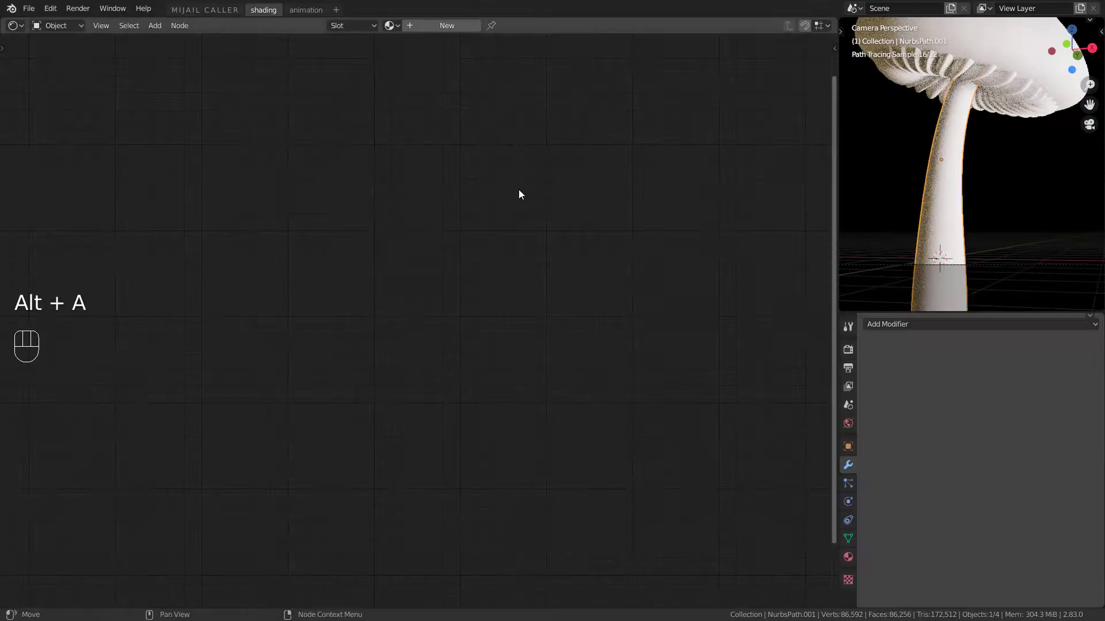
left_click(437, 26)
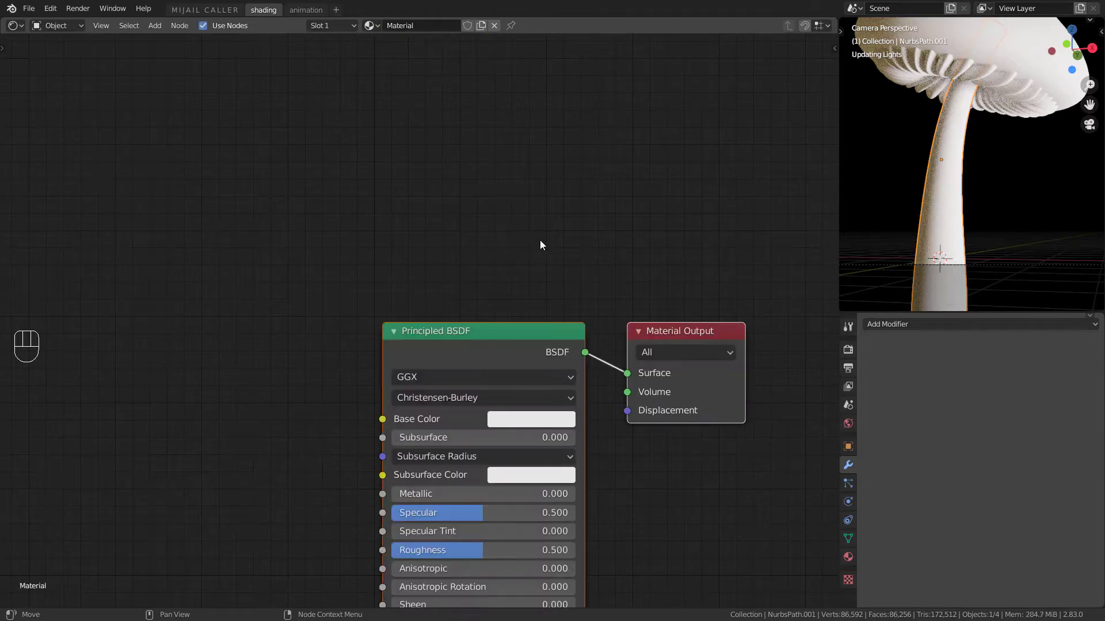
scroll(580, 285, "down", 6)
middle_click_drag(548, 320, 523, 180)
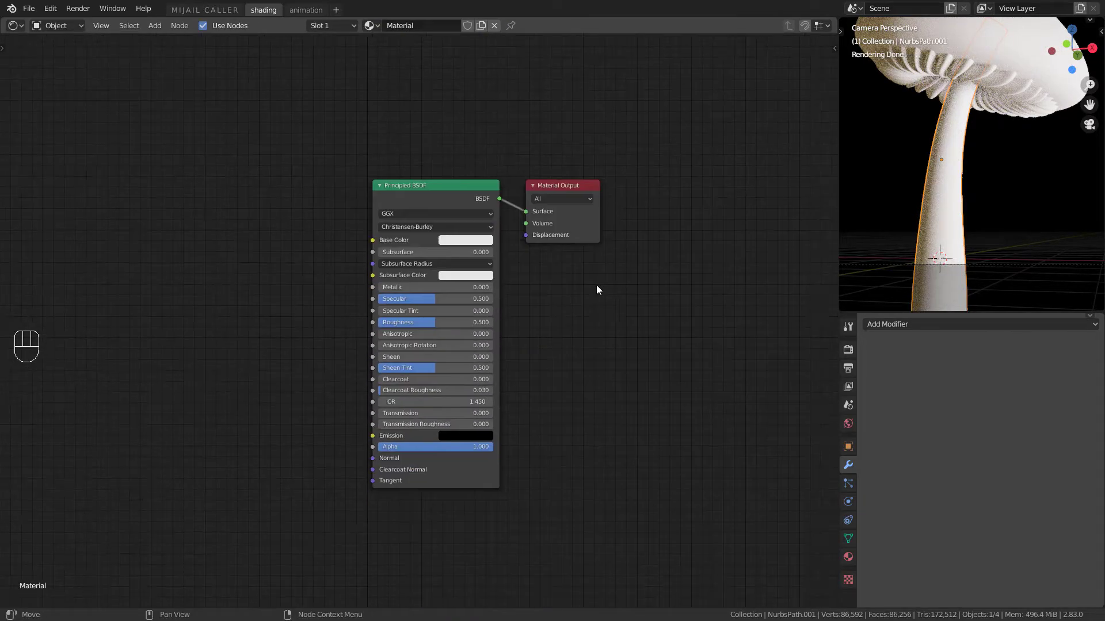
Spread the Principled BSDF and Material Output nodes apart to make room in the stem's node tree
middle_click_drag(977, 227, 993, 251, "shift")
scroll(993, 251, "up", 1)
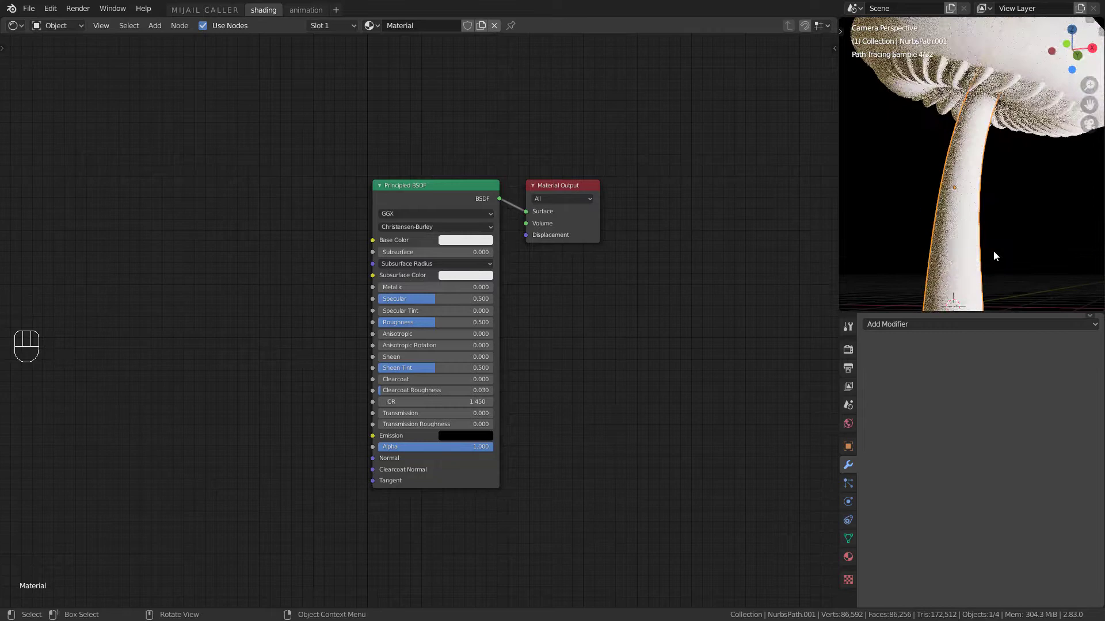
scroll(994, 252, "down", 1)
left_click_drag(561, 188, 636, 179)
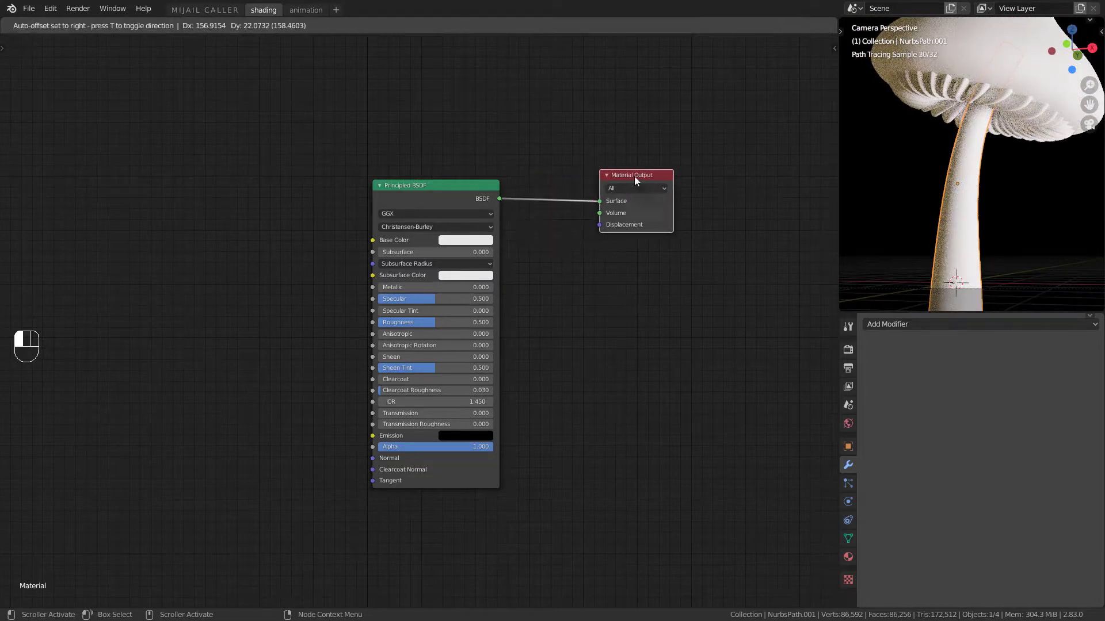
left_click_drag(449, 185, 492, 154)
middle_click_drag(460, 342, 627, 370)
scroll(627, 370, "down", 4)
Add a Texture Coordinate node and link its Reflection output to the Principled BSDF's Base Color
key("shift+a")
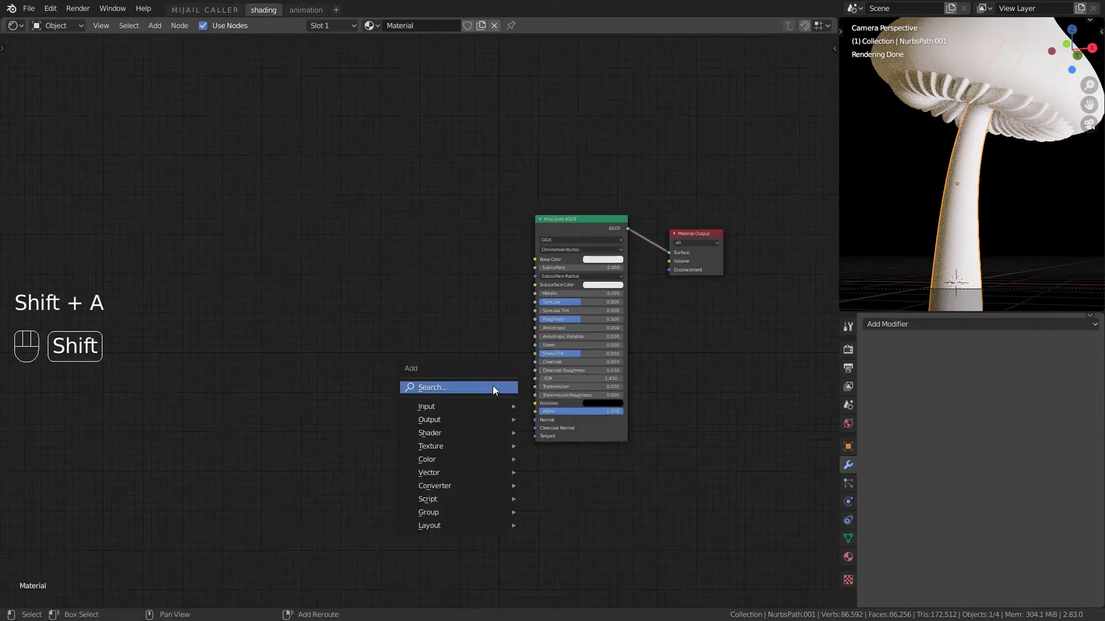
type("tex")
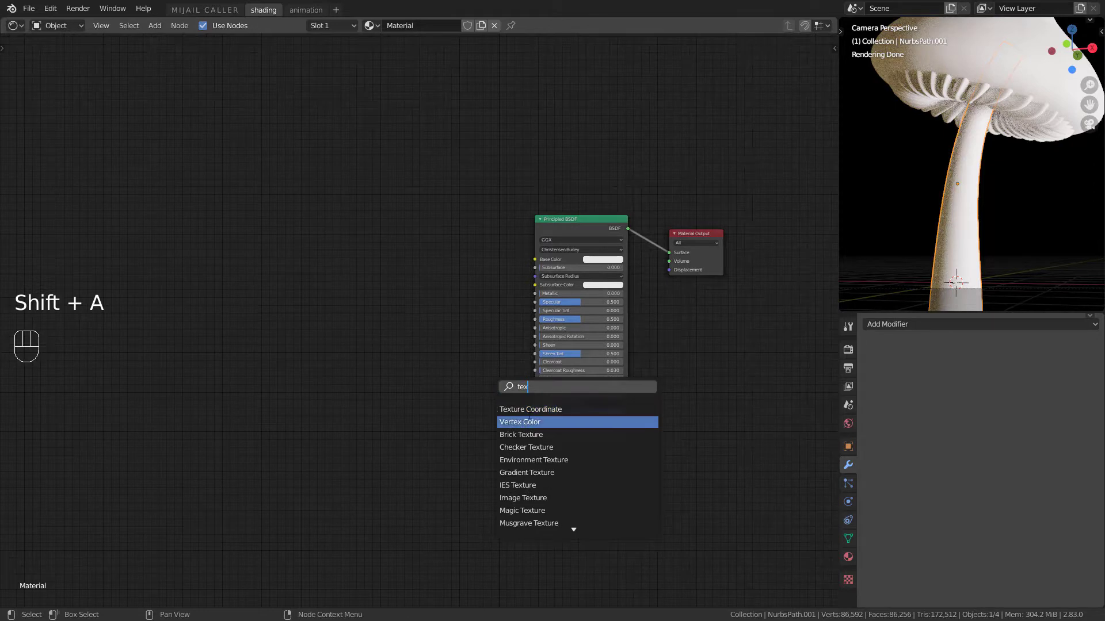
left_click(530, 409)
left_click(213, 279)
scroll(242, 322, "up", 2)
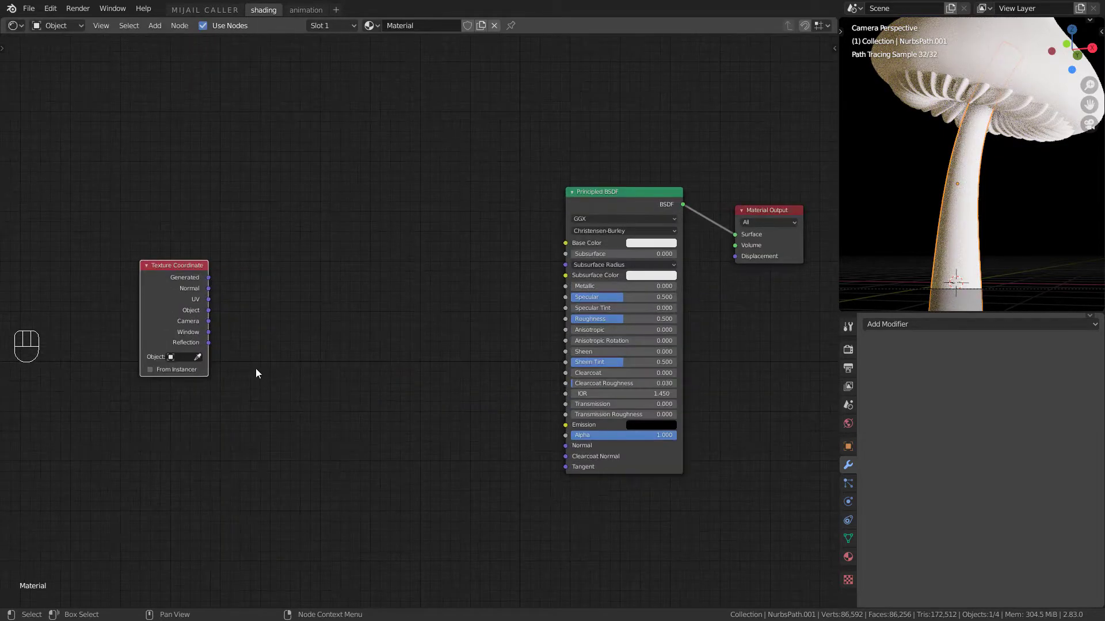
left_click_drag(209, 342, 566, 243)
left_click_drag(173, 270, 100, 238)
Insert a ColorRamp node on the link between the Texture Coordinate node and the Principled BSDF
key("shift+a")
type("ramp")
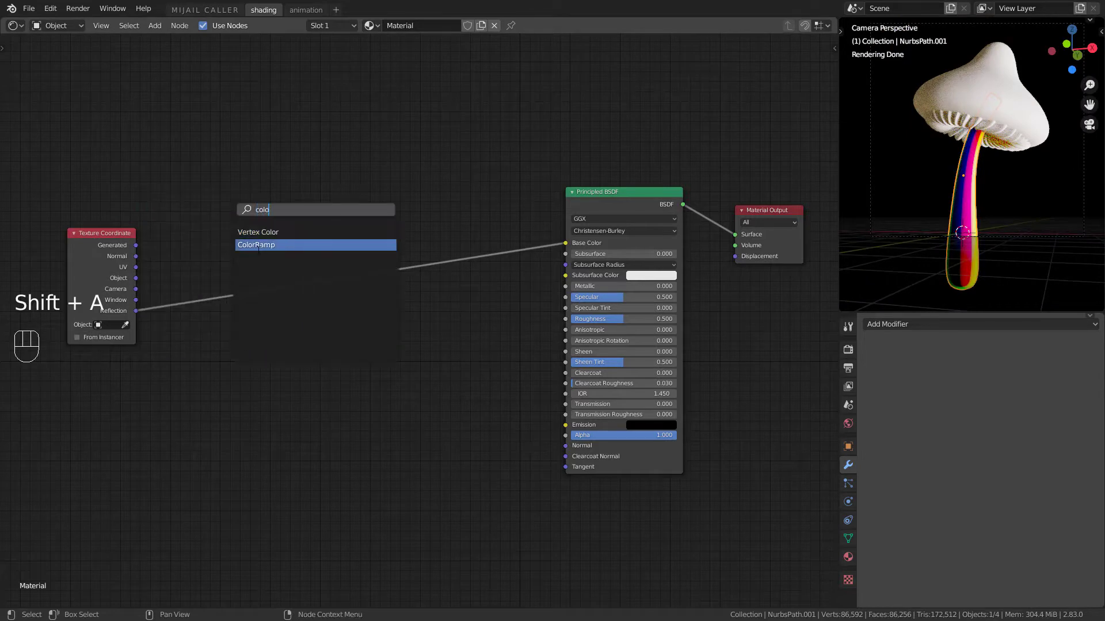
key("Return")
left_click(298, 272)
scroll(296, 267, "up", 3)
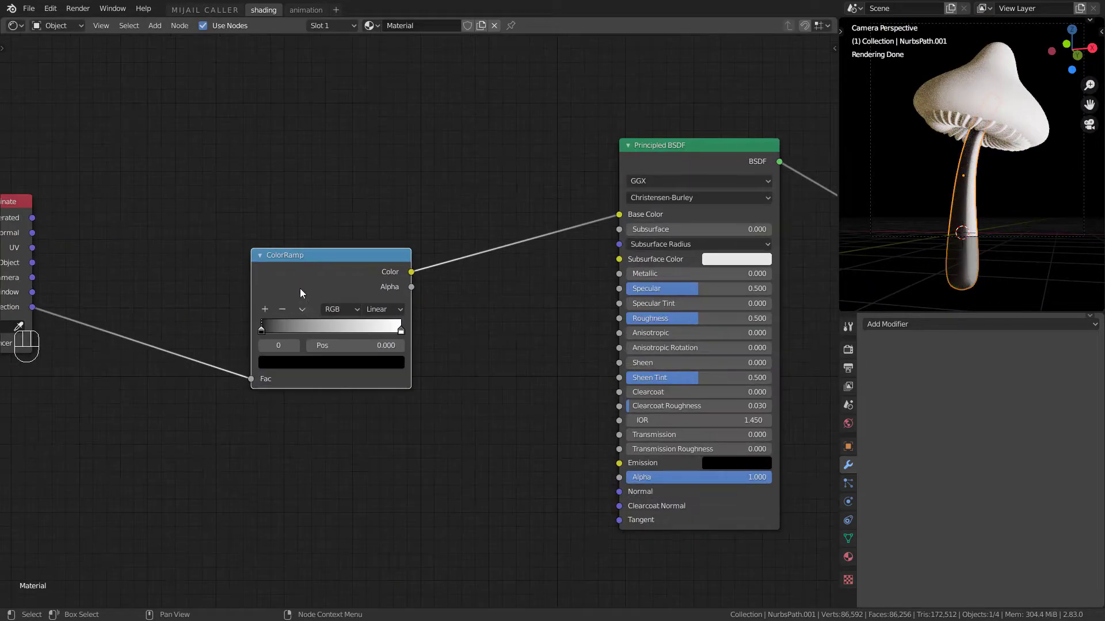
left_click_drag(351, 205, 344, 168)
middle_click_drag(386, 211, 427, 313)
scroll(424, 319, "up", 3)
Set the ColorRamp's color mode to HSL and its interpolation to Far
left_click(397, 309)
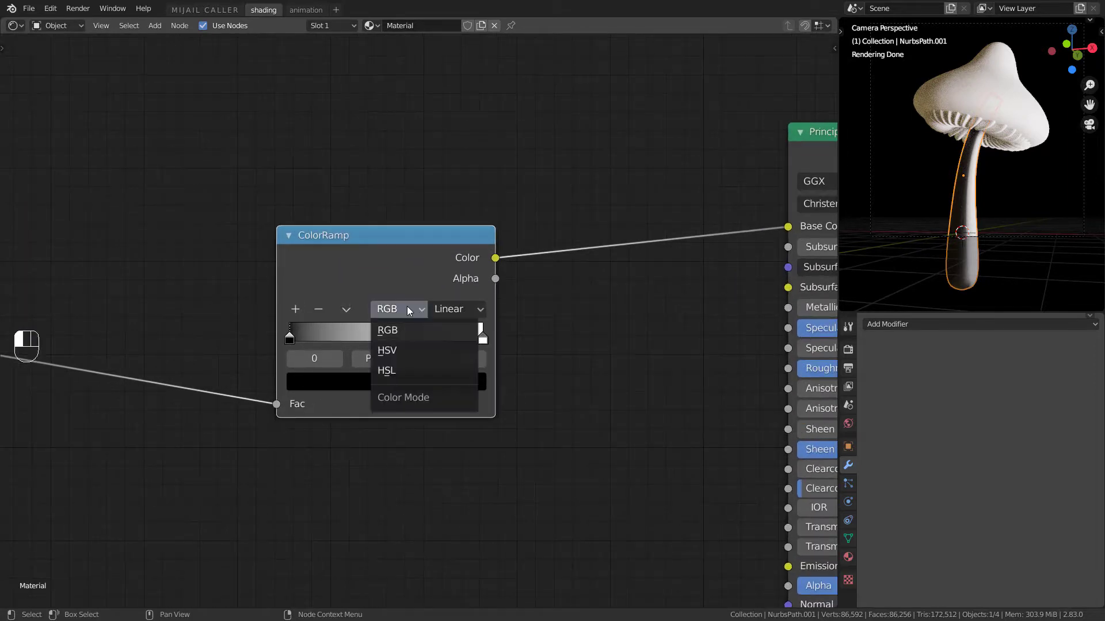
left_click(395, 372)
left_click(460, 314)
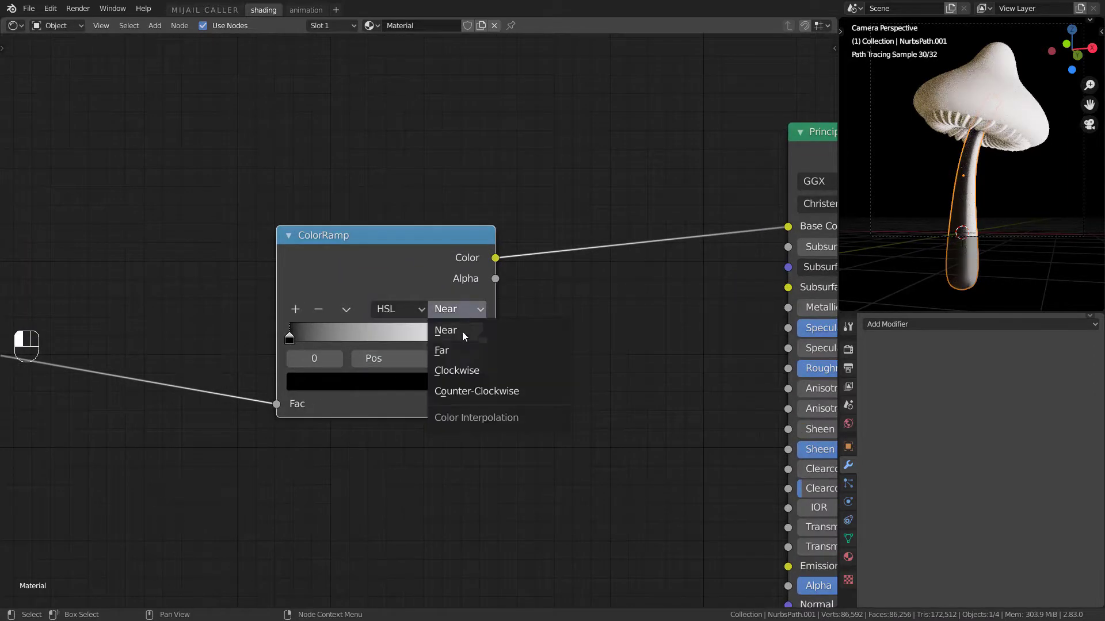
left_click(459, 347)
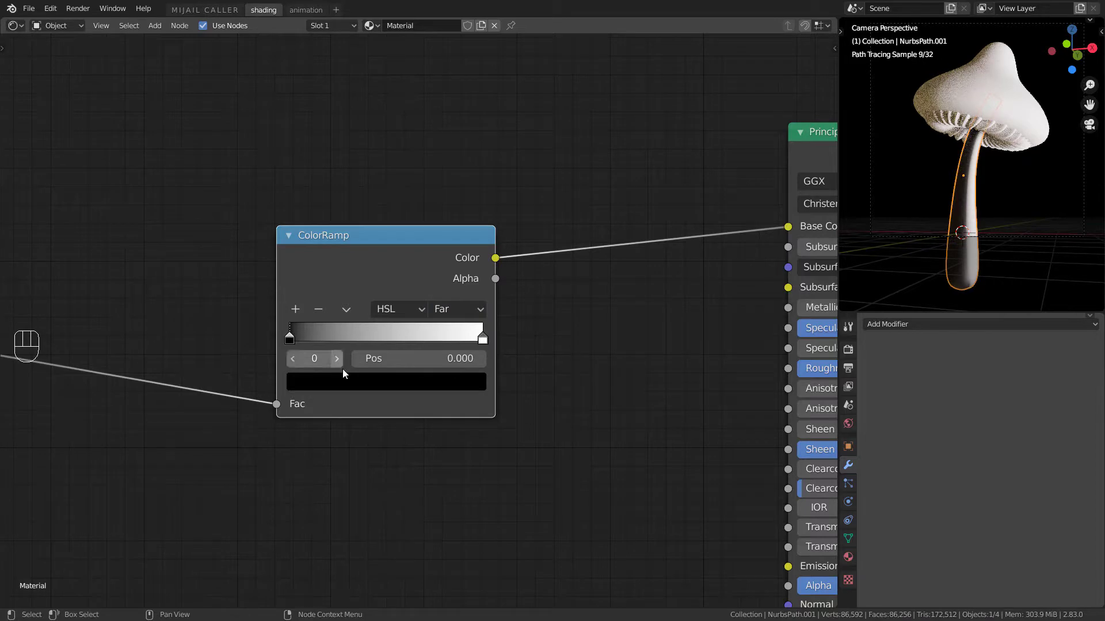
Change the ColorRamp's first color stop to a light cyan and select the white end stop
left_click(348, 381)
left_click_drag(448, 167, 446, 113)
left_click_drag(368, 170, 366, 154)
left_click(483, 340)
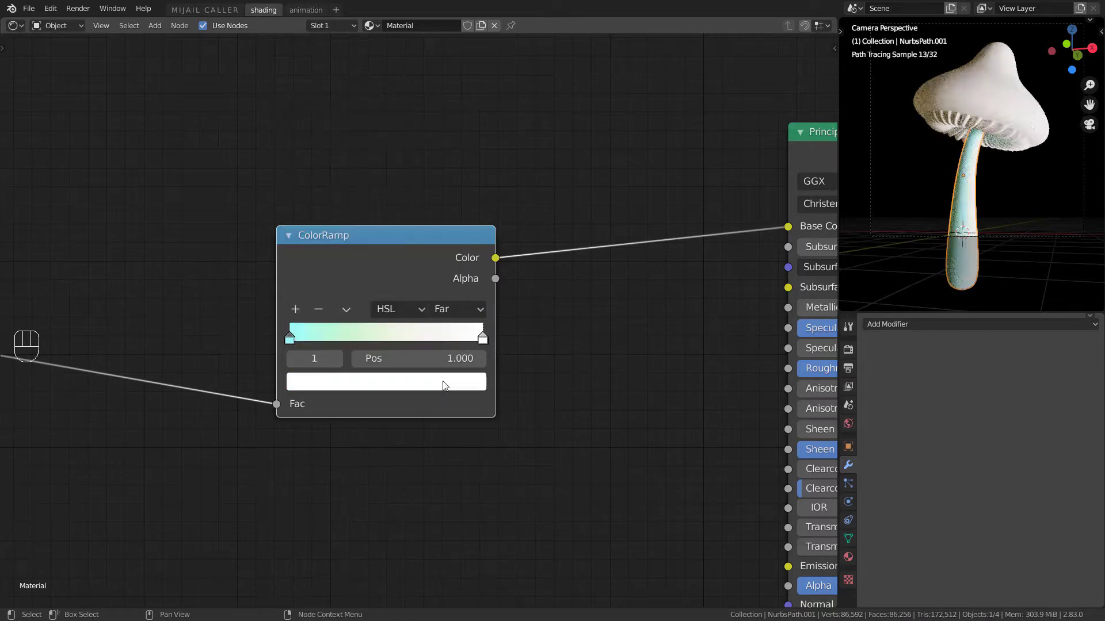
Insert a Mix color node between the ColorRamp and the Base Color, with the ramp feeding Color1
scroll(443, 385, "down", 5)
middle_click_drag(522, 444, 544, 498)
scroll(544, 497, "up", 1)
left_click_drag(382, 326, 249, 305)
key("shift+a")
left_click(371, 295)
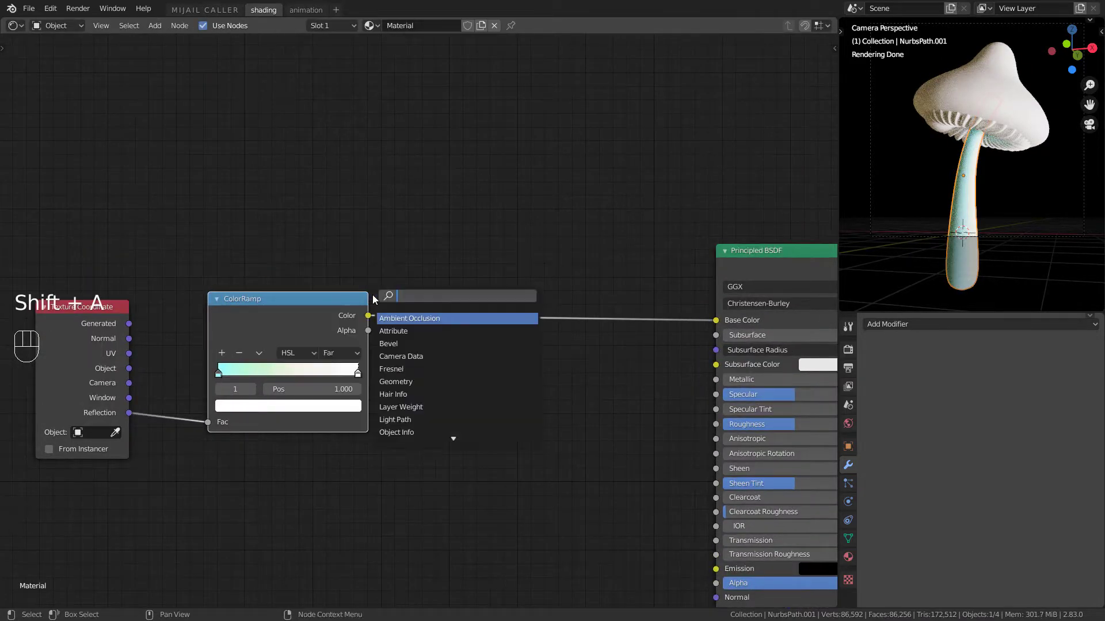
left_click(403, 331)
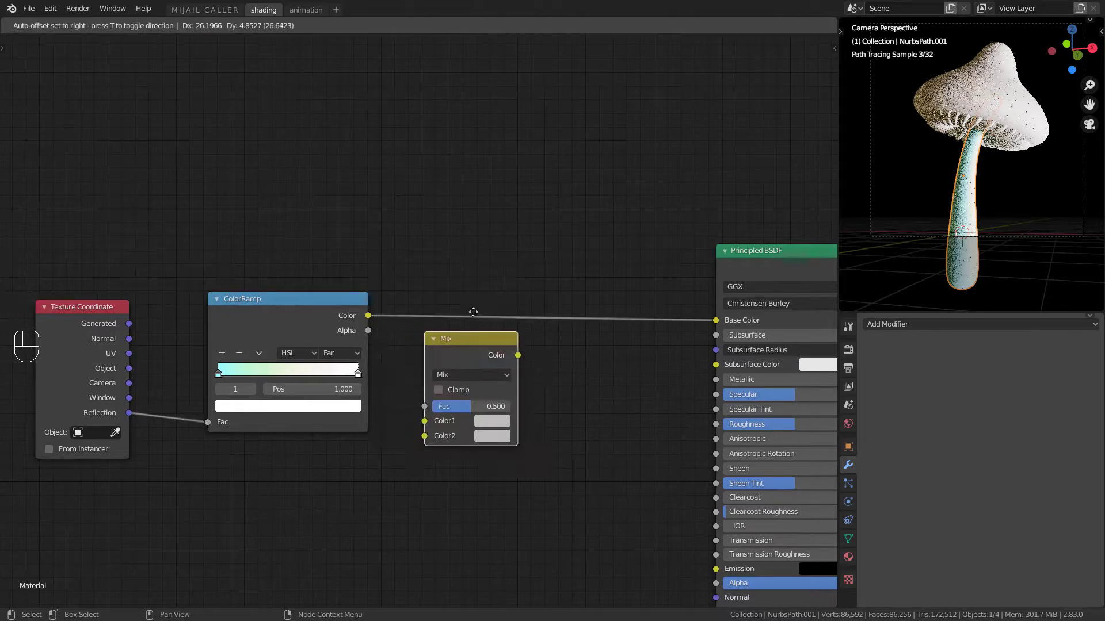
left_click(510, 292)
left_click_drag(510, 292, 512, 221)
Add a second ColorRamp above the first and link its Color output to the Mix node's Fac
key("shift+a")
left_click(511, 221)
type("colo")
left_click(544, 257)
left_click(254, 132)
left_click_drag(380, 122, 479, 267)
middle_click_drag(282, 136, 387, 184)
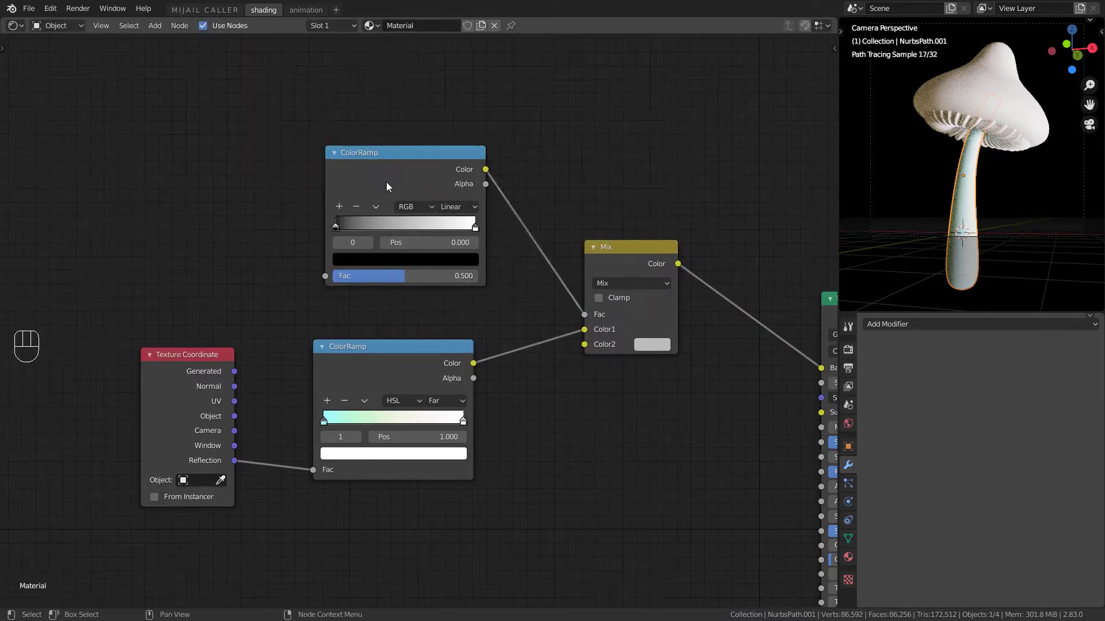
Add a Fresnel node ahead of the upper ColorRamp
key("shift+a")
left_click(312, 176)
type("fre")
key("Return")
left_click(116, 156)
left_click_drag(187, 178, 143, 111)
Add a Layer Weight node directly below the Fresnel node
key("shift+a")
left_click(190, 130)
key("BackSpace")
type("c")
type("wie")
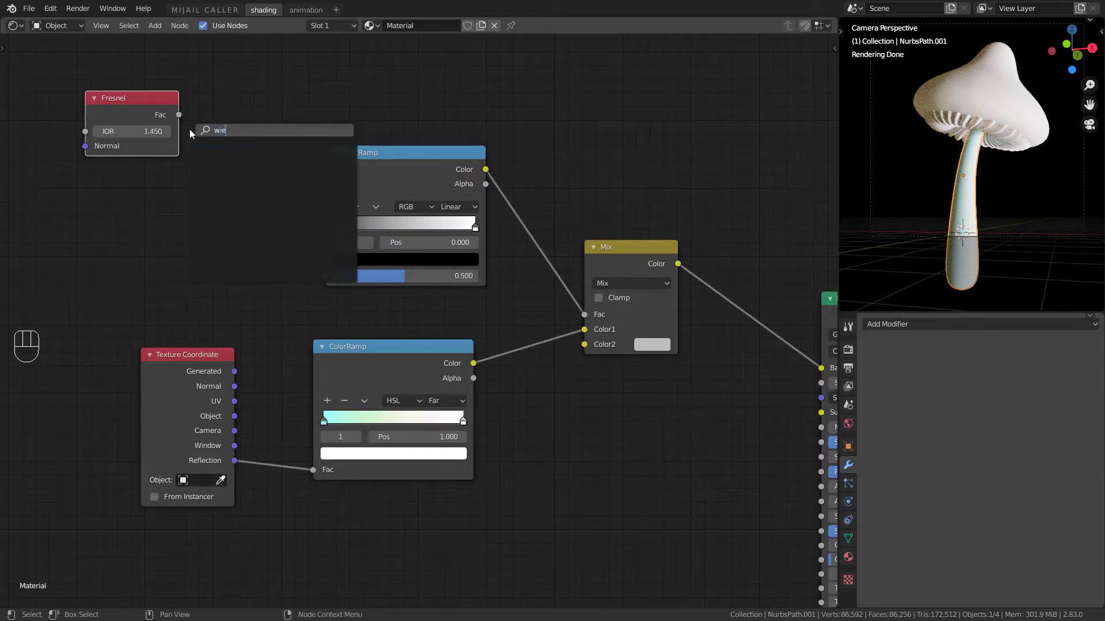
key("BackSpace")
key("BackSpace")
key("Return")
left_click(94, 180)
left_click_drag(115, 109, 126, 118)
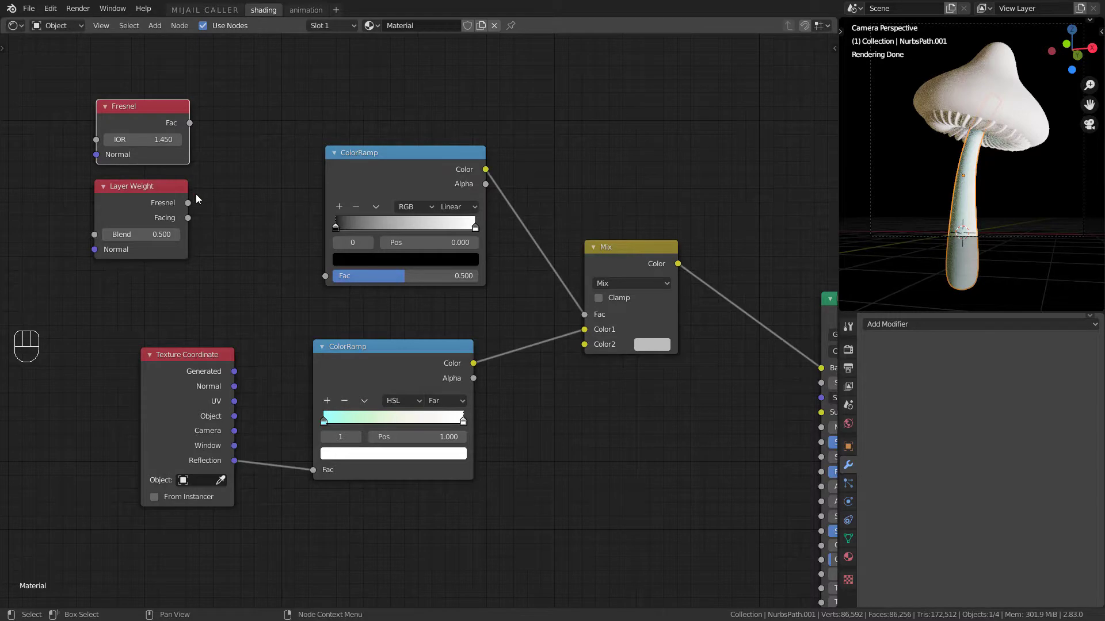
Link the Layer Weight's Facing output to the upper ColorRamp's Fac and delete the Fresnel node
left_click_drag(162, 201, 325, 276)
left_click(148, 125)
key("Delete")
Set the Mix node's Color2 to a fully bright cyan
middle_click_drag(650, 322, 466, 324)
scroll(466, 325, "down", 2)
left_click(468, 344)
left_click_drag(499, 216, 498, 173)
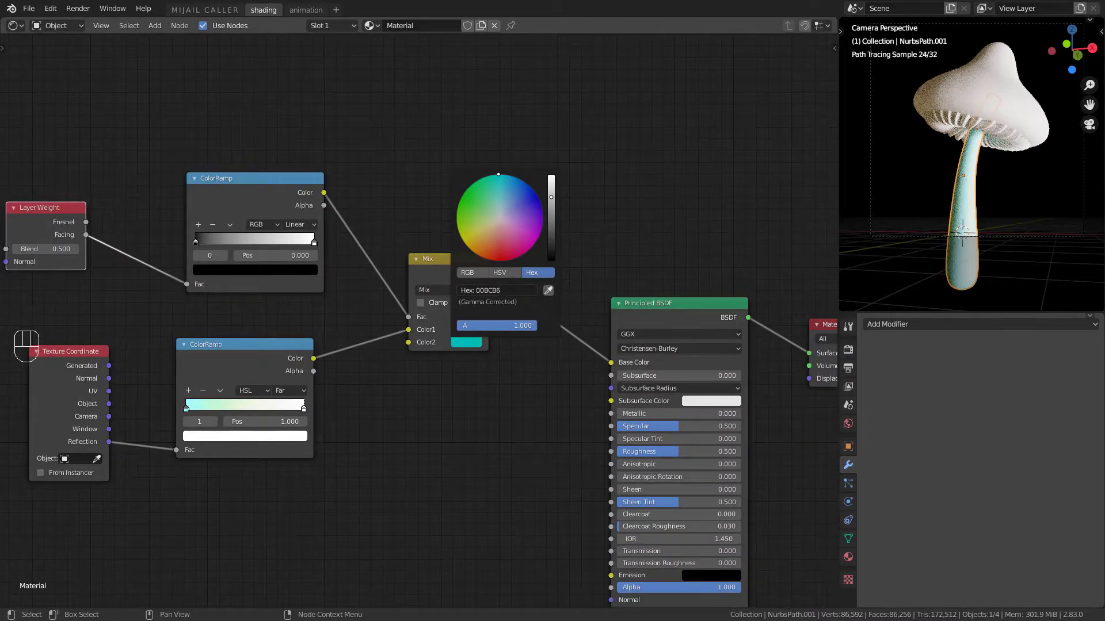
left_click_drag(551, 198, 551, 175)
Preview the Mix node's output on the stem and move the upper ColorRamp's white stop to about 0.524
scroll(392, 277, "up", 3)
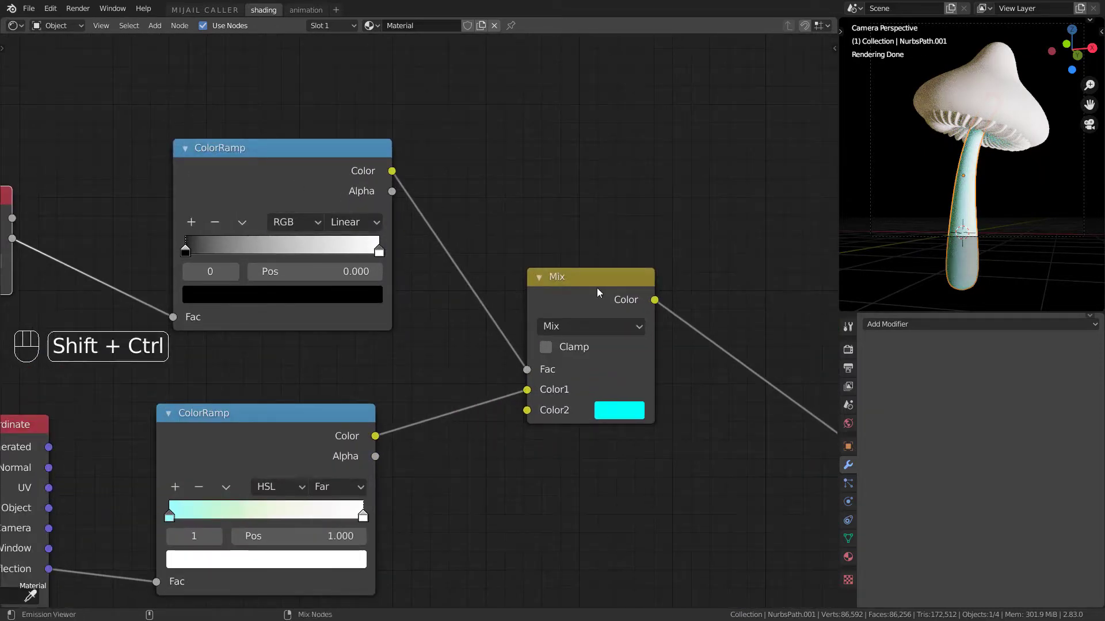
left_click(597, 291, "ctrl+shift")
scroll(960, 172, "up", 5)
middle_click_drag(696, 189, 681, 224)
middle_click_drag(357, 253, 494, 238)
scroll(478, 253, "up", 4)
left_click_drag(518, 275, 391, 276)
Try driving the upper ColorRamp with the Layer Weight's Fresnel output and its black stop at 0.089, and undo these changes
scroll(391, 276, "down", 4)
key("alt+a")
scroll(277, 296, "up", 1)
left_click_drag(253, 242, 267, 242)
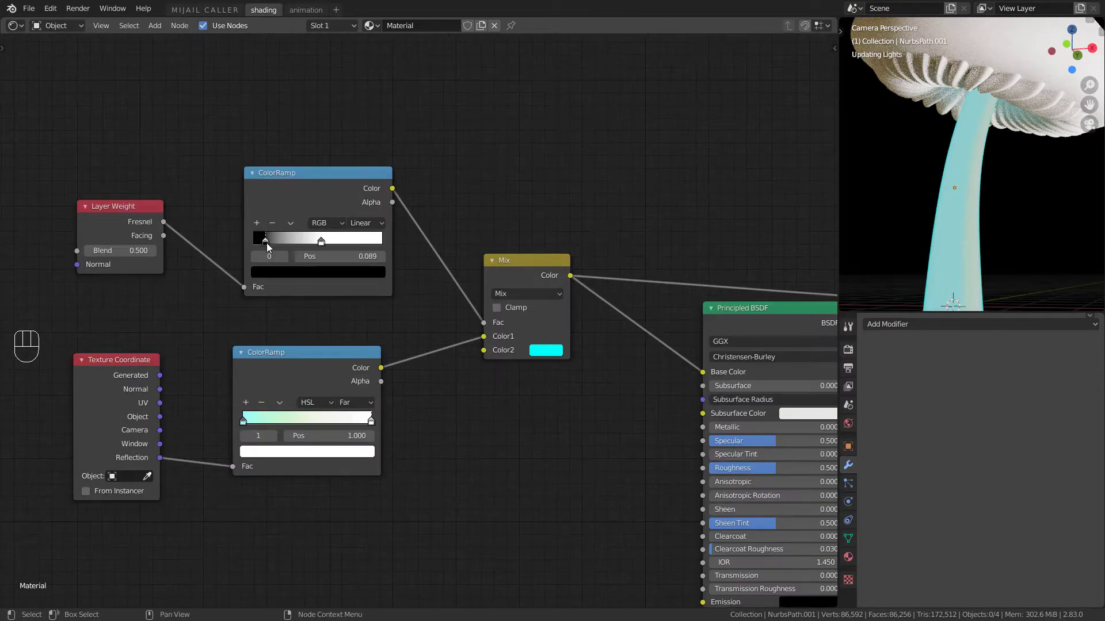
key("ctrl+z")
key("ctrl+z")
key("ctrl+z")
key("ctrl+z")
scroll(404, 319, "down", 3)
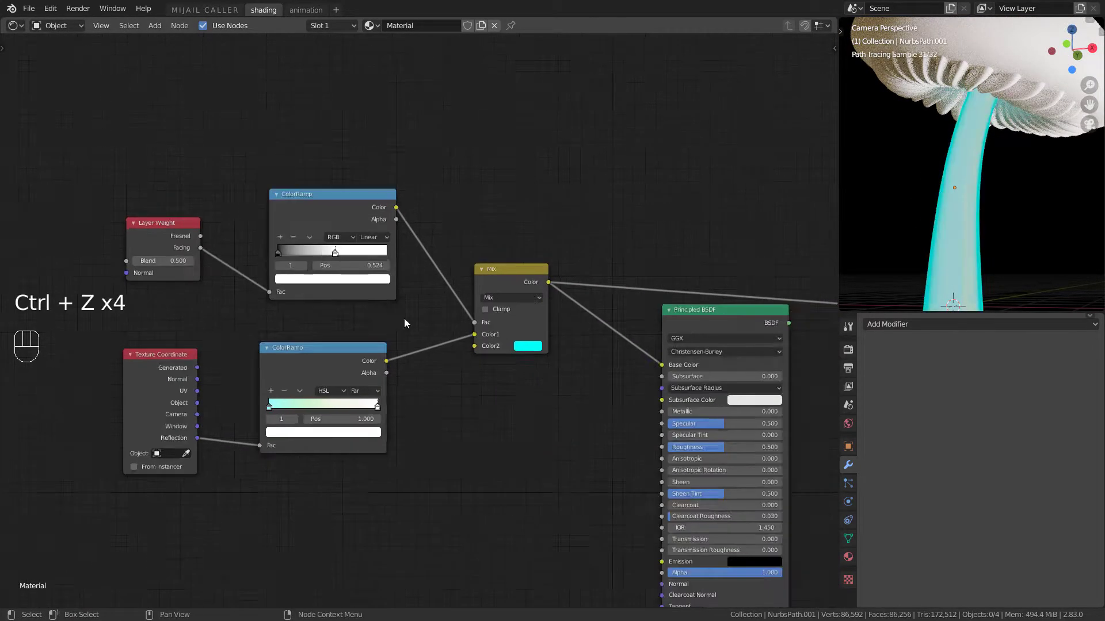
Route the Principled BSDF back to the Material Output and set its Metallic to 1.000
left_click(523, 334, "ctrl+shift")
middle_click_drag(522, 334, 439, 285)
scroll(431, 324, "up", 3)
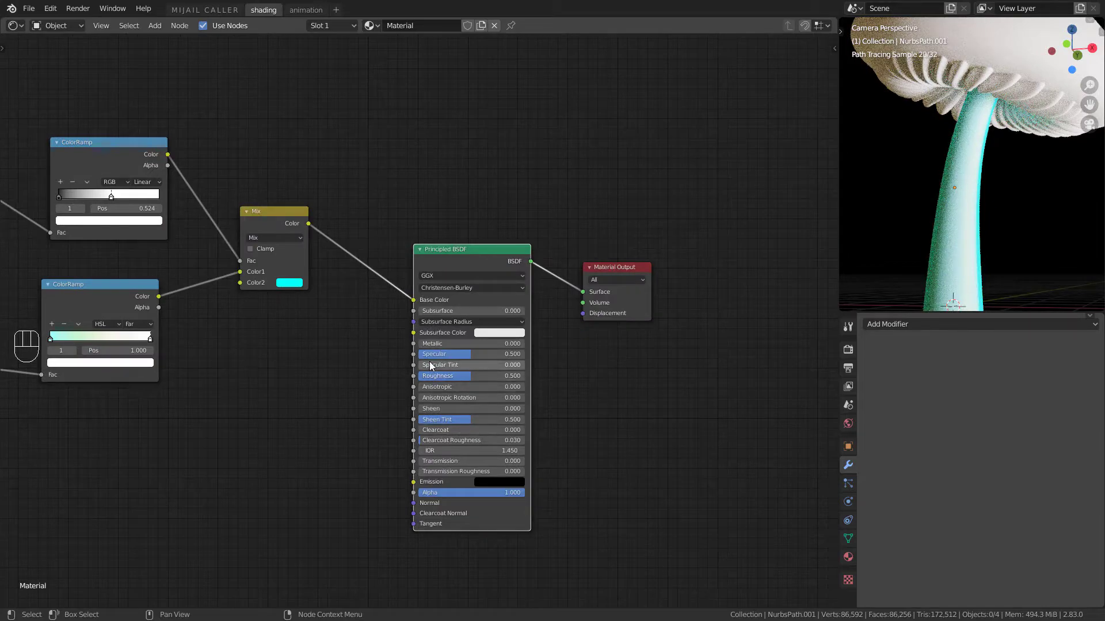
left_click_drag(436, 343, 512, 343)
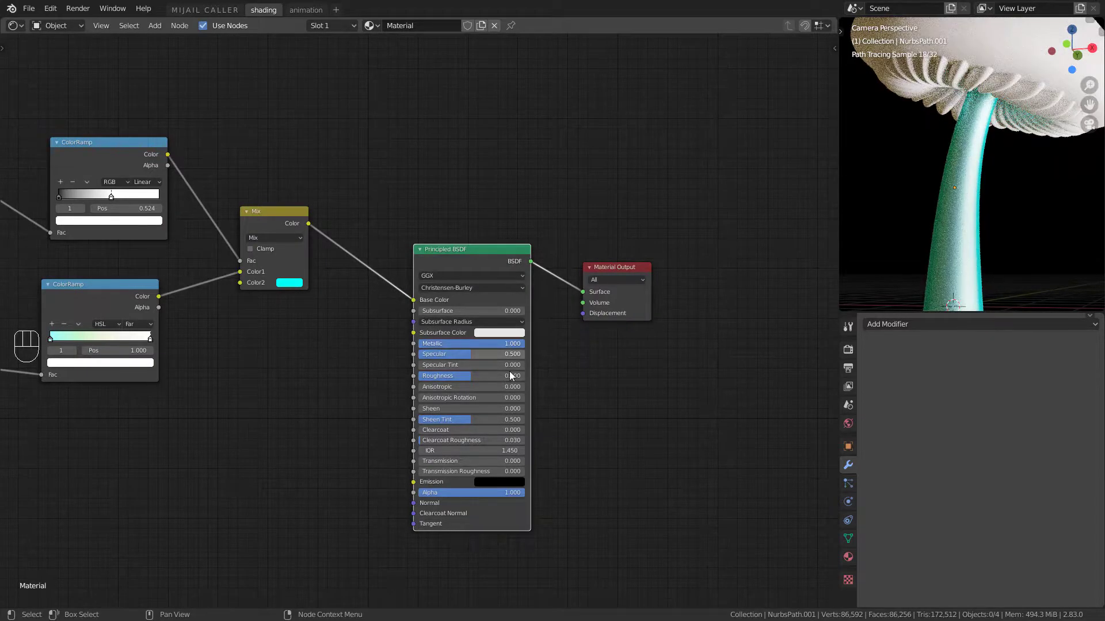
Lower the Principled BSDF's Roughness to 0.100
mouse_move(454, 377)
left_mouse_down()
mouse_move(418, 376)
mouse_move(441, 377)
left_mouse_up()
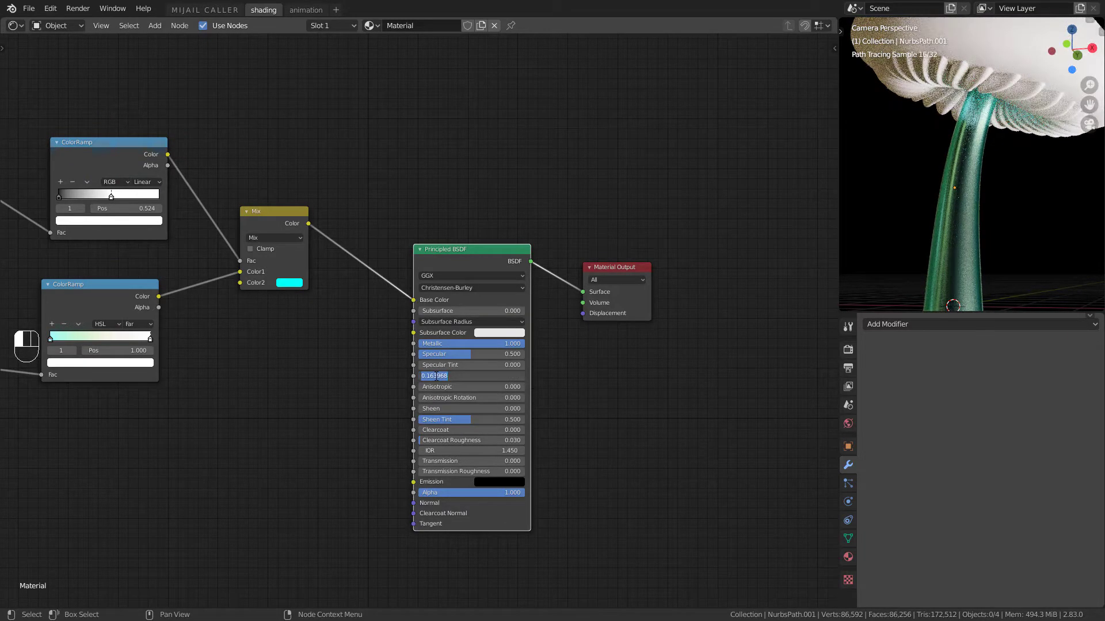
key("Return")
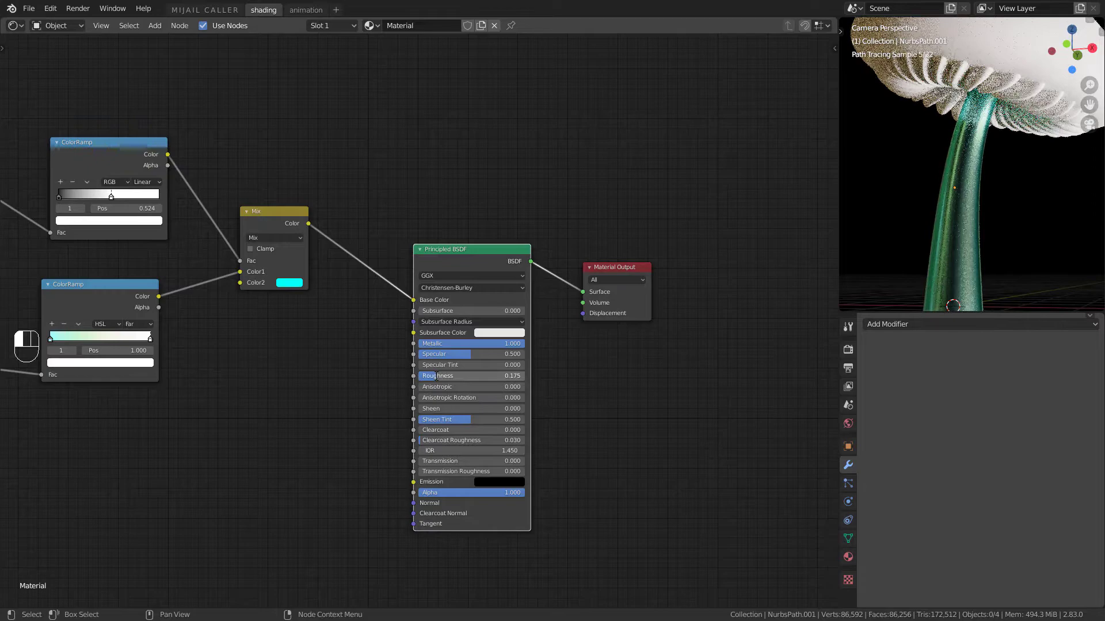
scroll(1041, 206, "up", 2)
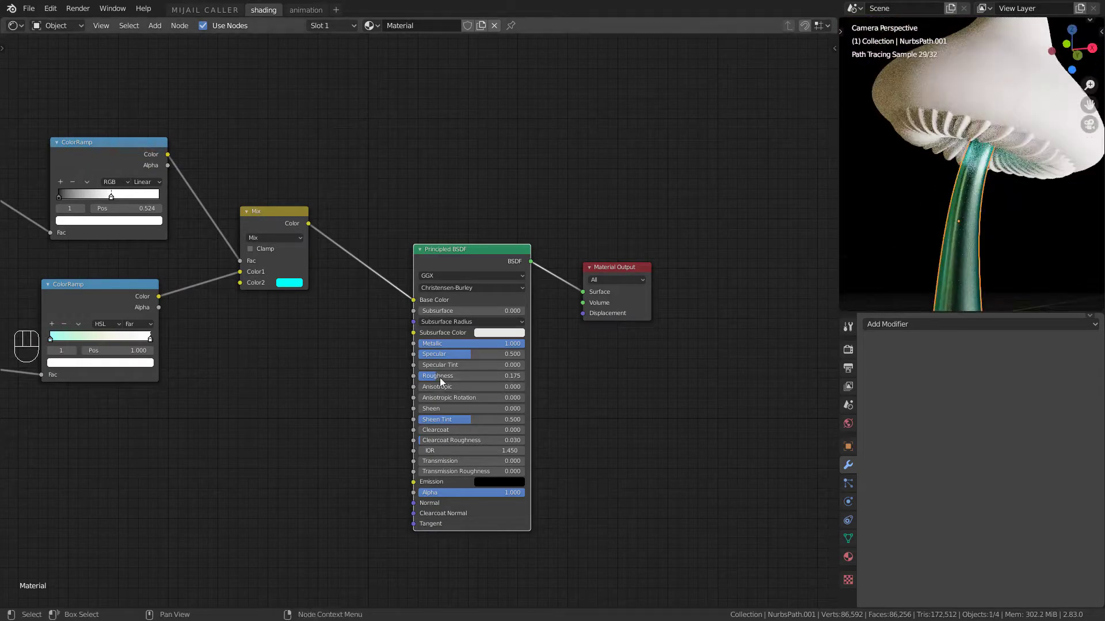
left_click_drag(439, 375, 429, 376)
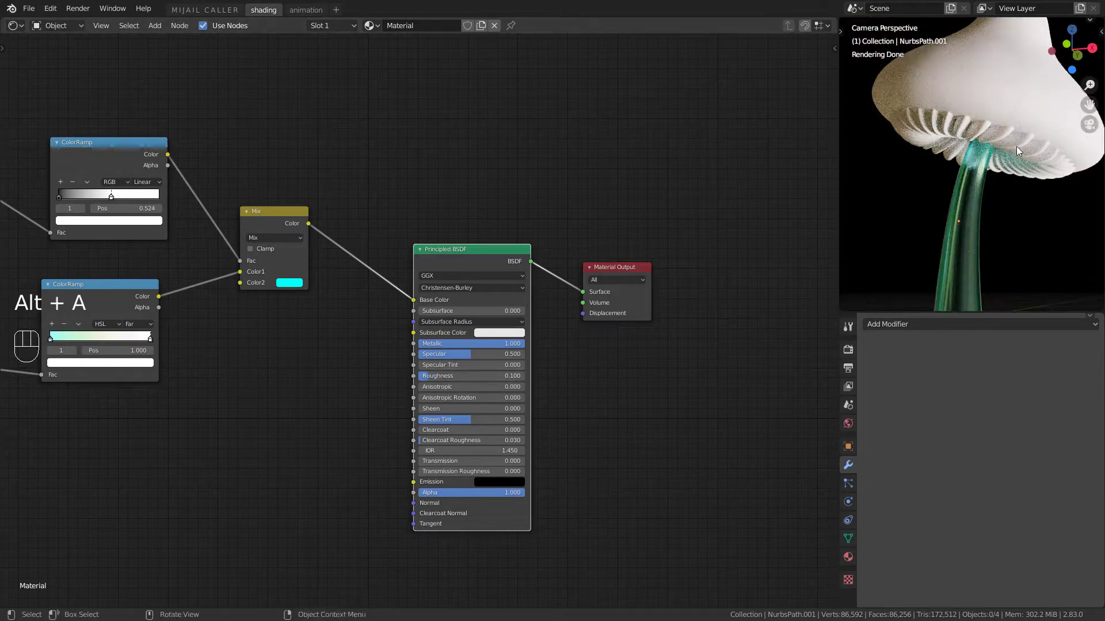
Select the stem, add a Bump node and link its Normal output to the Principled BSDF's Normal input
scroll(1017, 146, "up", 3)
left_click(975, 212, "shift")
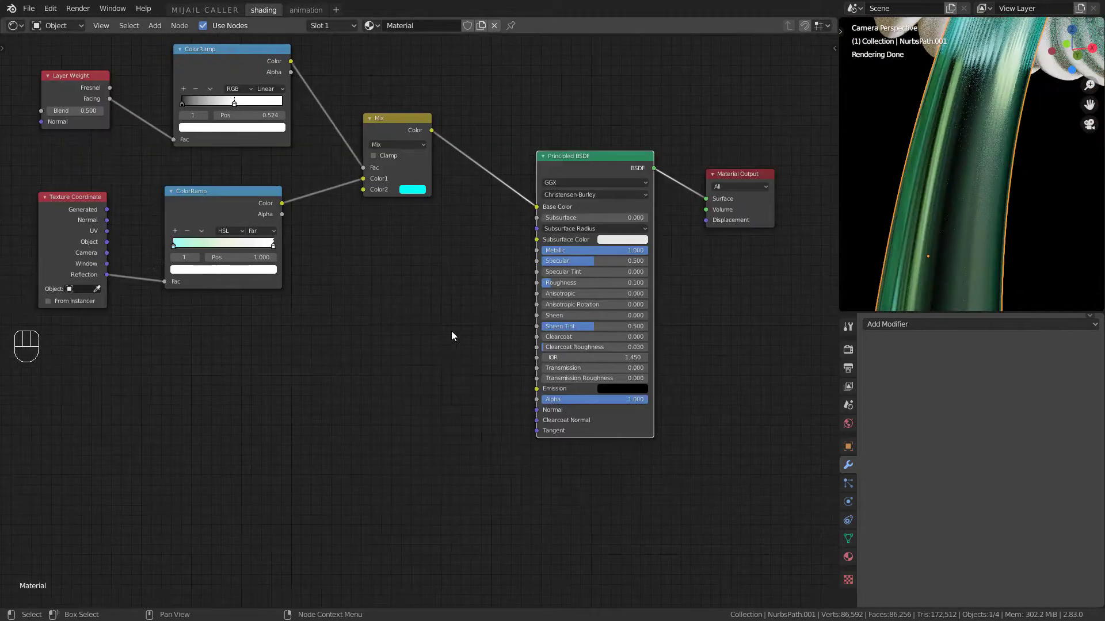
key("shift+a")
left_click(481, 366)
left_click_drag(459, 399, 538, 409)
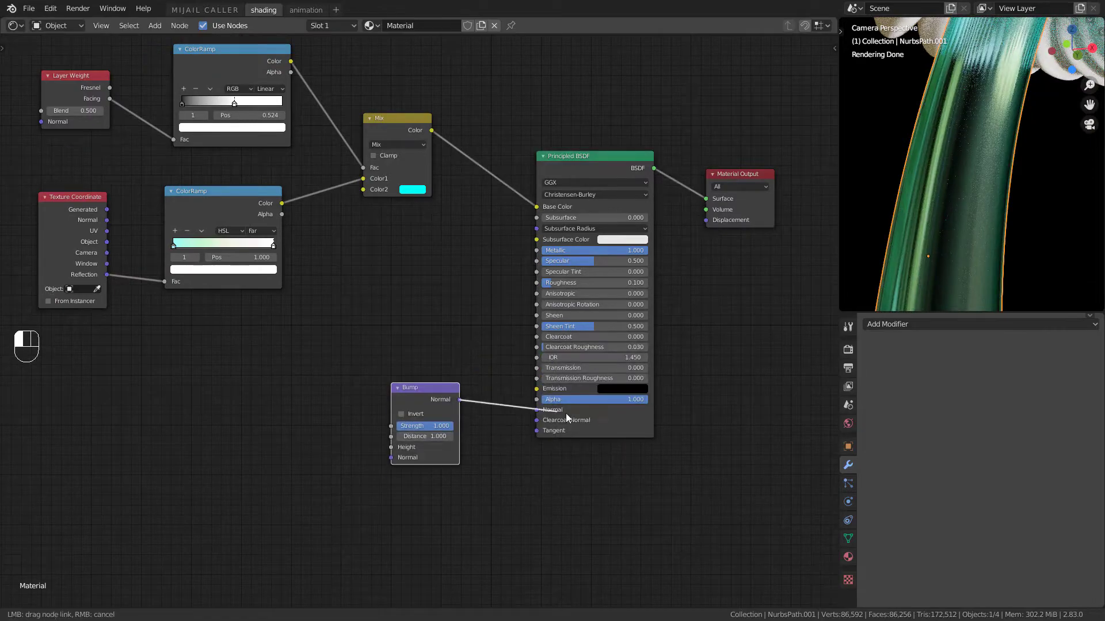
Add a Noise Texture node and link its Color output to the Bump node's Height
key("shift+a")
type("noise")
key("Return")
left_click(271, 454)
left_click_drag(328, 455, 391, 447)
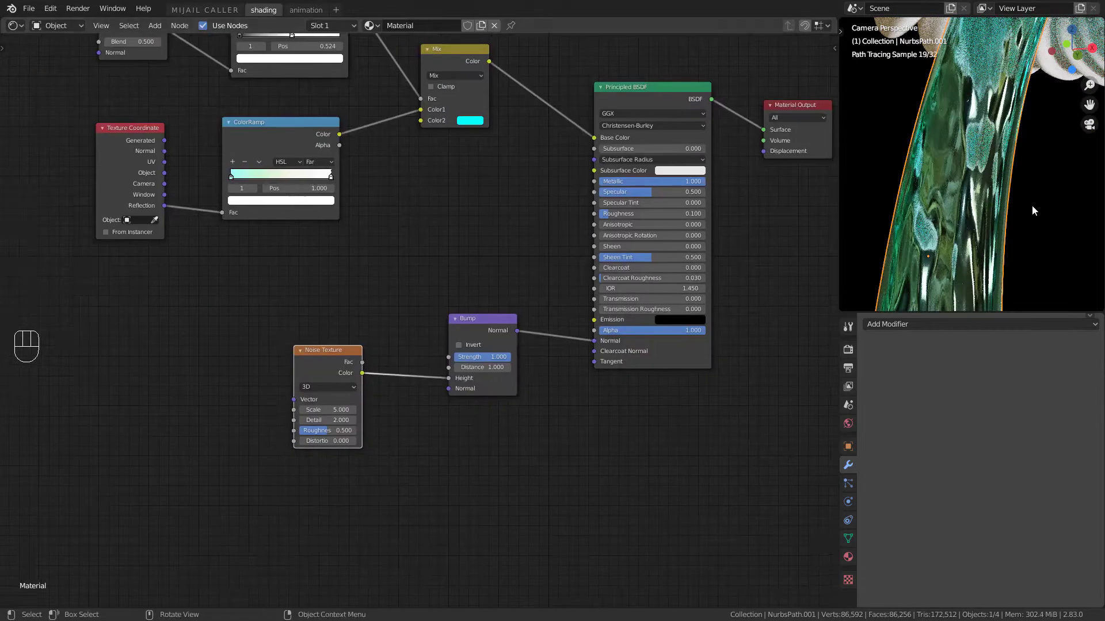
Set the Noise Texture's Scale to 200 and its Detail to 16
scroll(1033, 211, "down", 3)
left_click(324, 410)
type("100")
key("Return")
left_click(324, 410)
type("200")
key("Return")
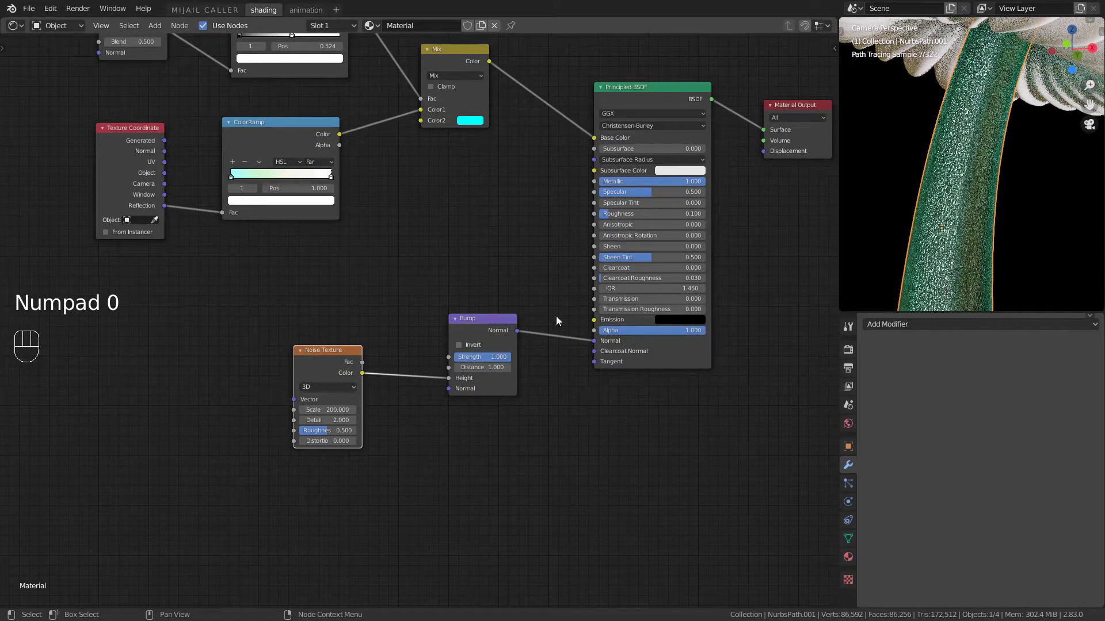
left_click_drag(314, 421, 368, 422)
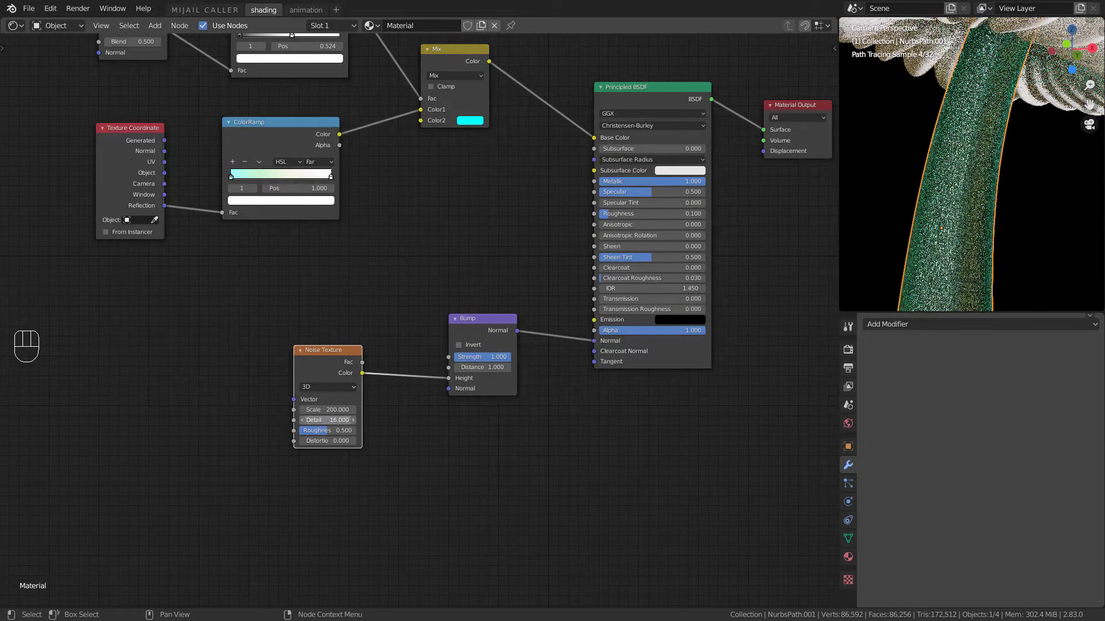
Reduce the Bump node's Strength to 0.020 and deselect the stem
scroll(458, 410, "up", 2)
scroll(498, 375, "up", 1)
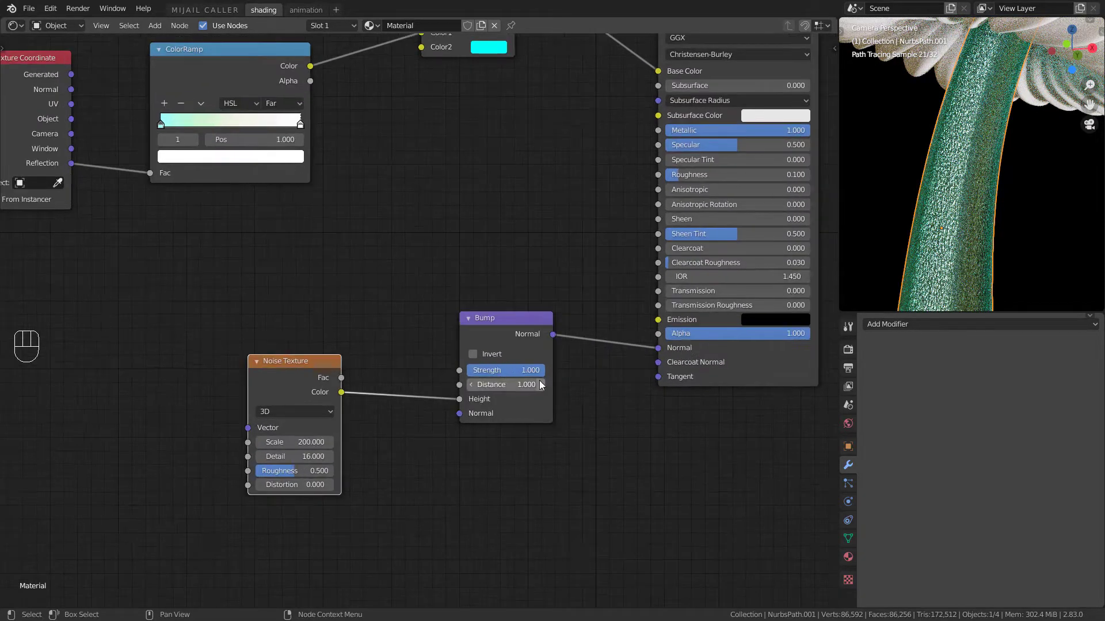
left_click_drag(499, 371, 471, 371)
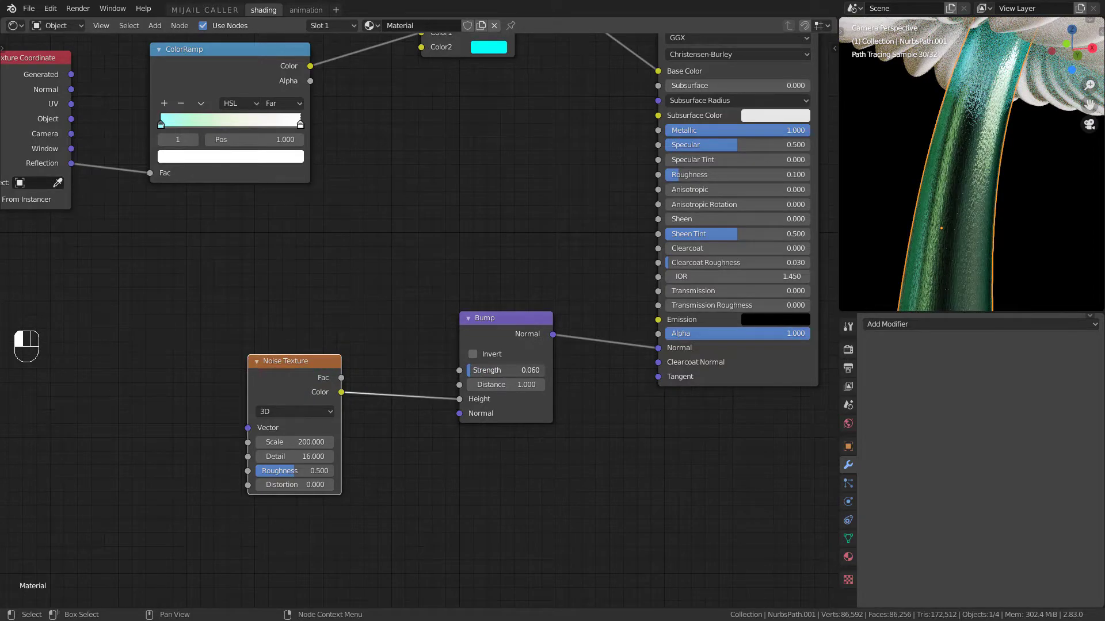
left_click_drag(471, 372, 469, 371)
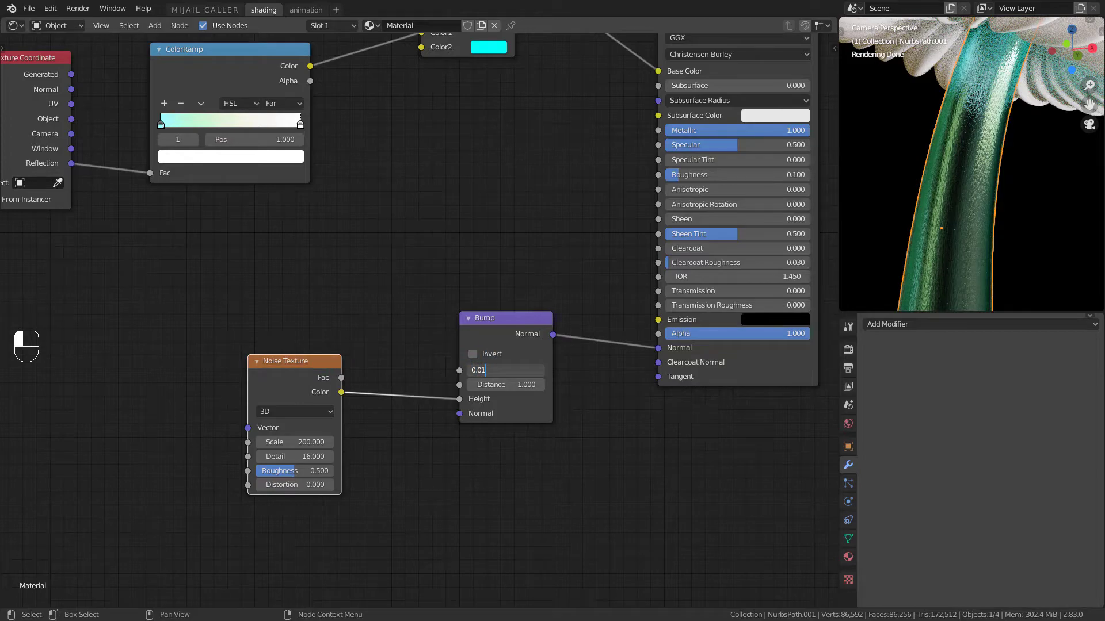
key("Return")
scroll(1009, 193, "up", 4)
scroll(1009, 192, "down", 8)
key("alt+a")
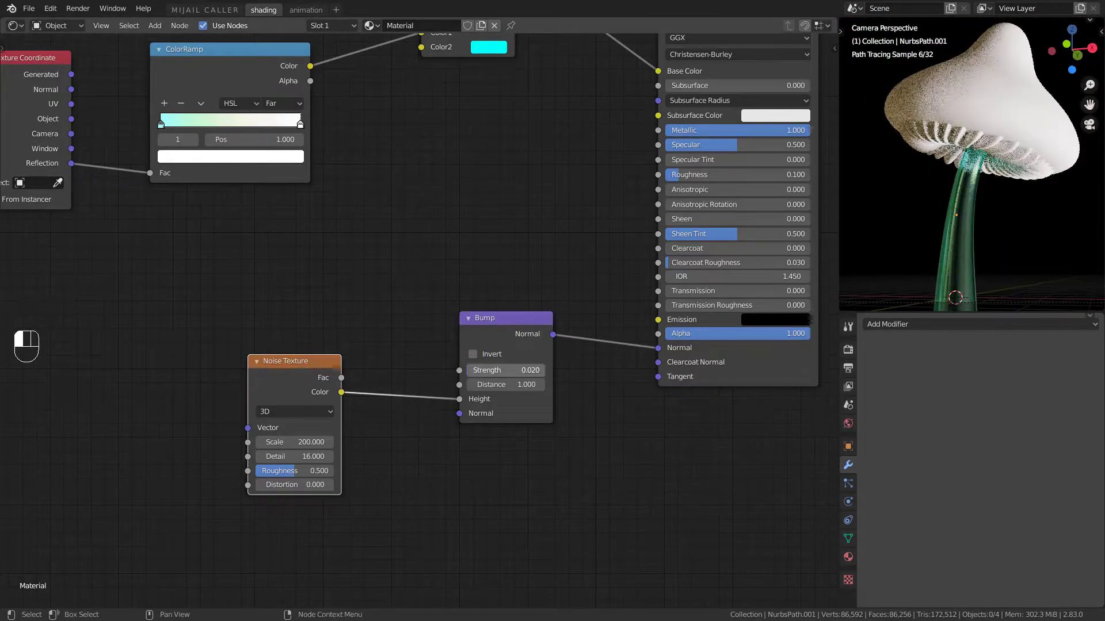
Select the mushroom cap and enter its Edit Mode in the modelling workspace
scroll(1052, 278, "up", 3)
scroll(1014, 143, "down", 3)
left_click(1013, 142)
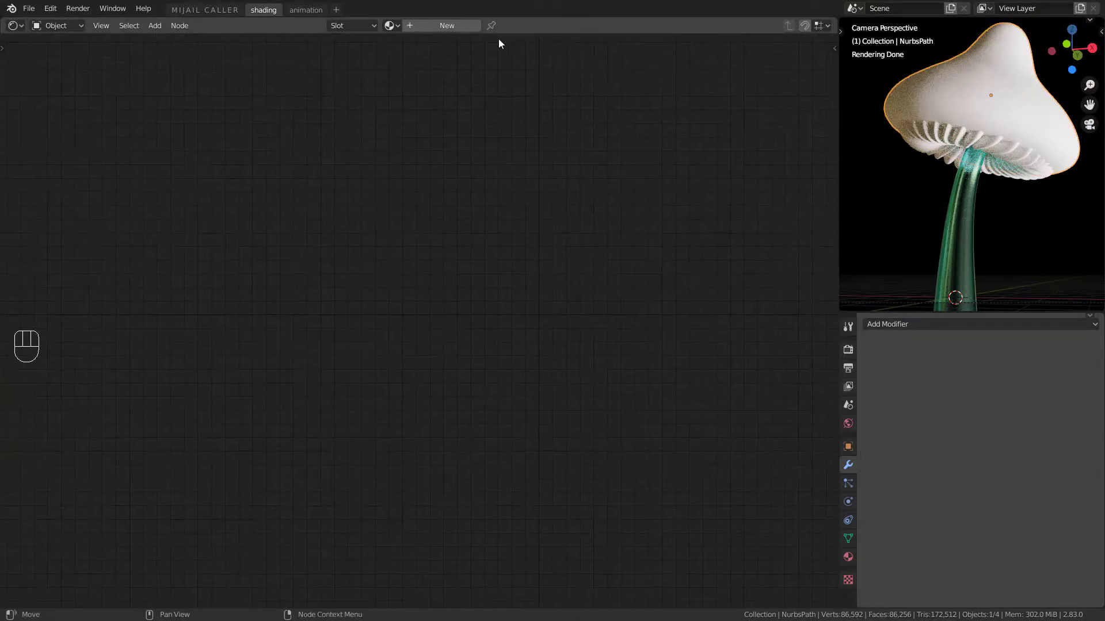
left_click(205, 9)
key("Tab")
key("Tab")
key("alt+a")
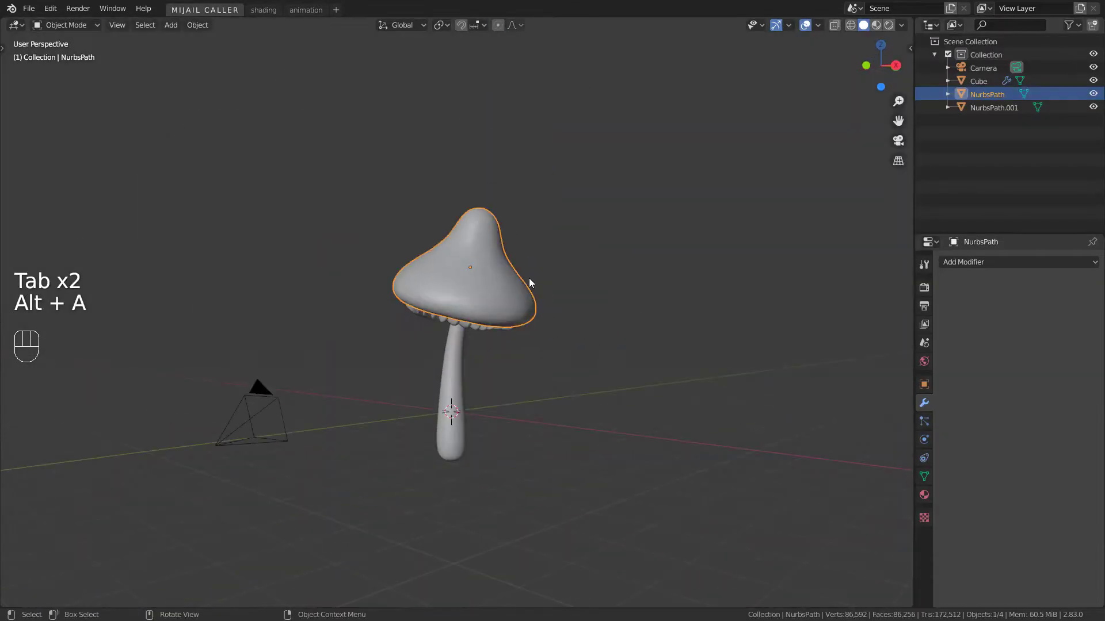
middle_click_drag(529, 279, 526, 305)
scroll(526, 305, "up", 3)
key("Tab")
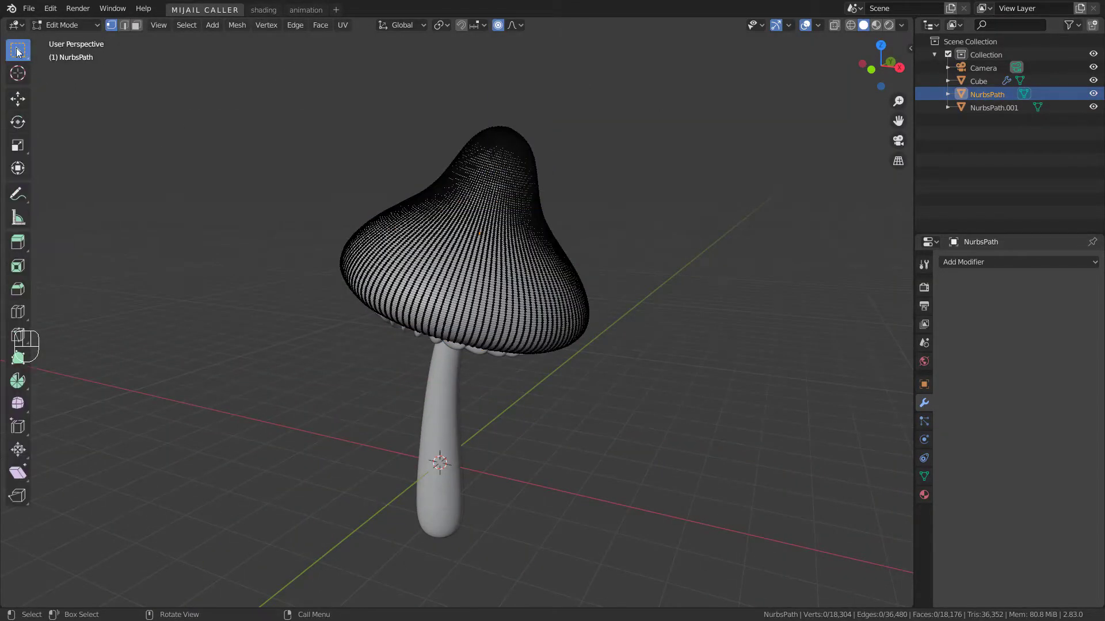
Switch to the circle selection tool and add a new vertex group to the cap
left_click_drag(16, 52, 69, 109)
left_click(924, 477)
left_click(1093, 300)
Circle-select several separate patches of vertices around the upper surface of the cap
left_click_drag(451, 262, 414, 249)
middle_click_drag(413, 249, 506, 256)
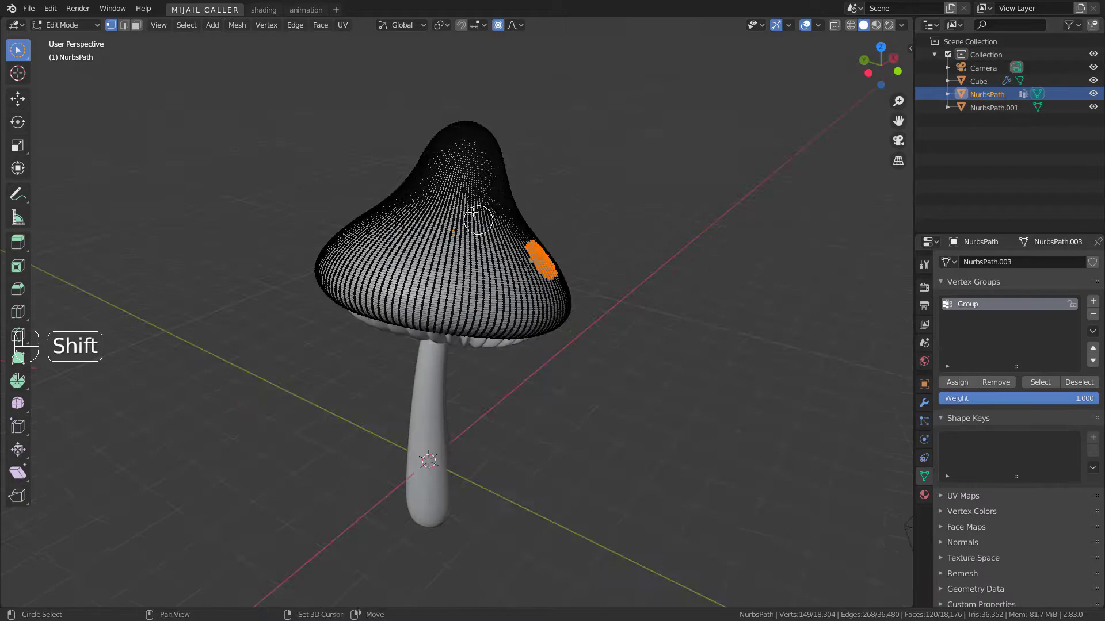
left_click_drag(472, 212, 464, 201, "shift")
middle_click_drag(438, 276, 456, 251)
left_click_drag(452, 251, 438, 247, "shift")
middle_click_drag(440, 250, 489, 284)
left_click_drag(409, 226, 431, 229, "shift")
middle_click_drag(426, 230, 460, 236)
left_click_drag(417, 295, 440, 294, "shift")
key("KP_0")
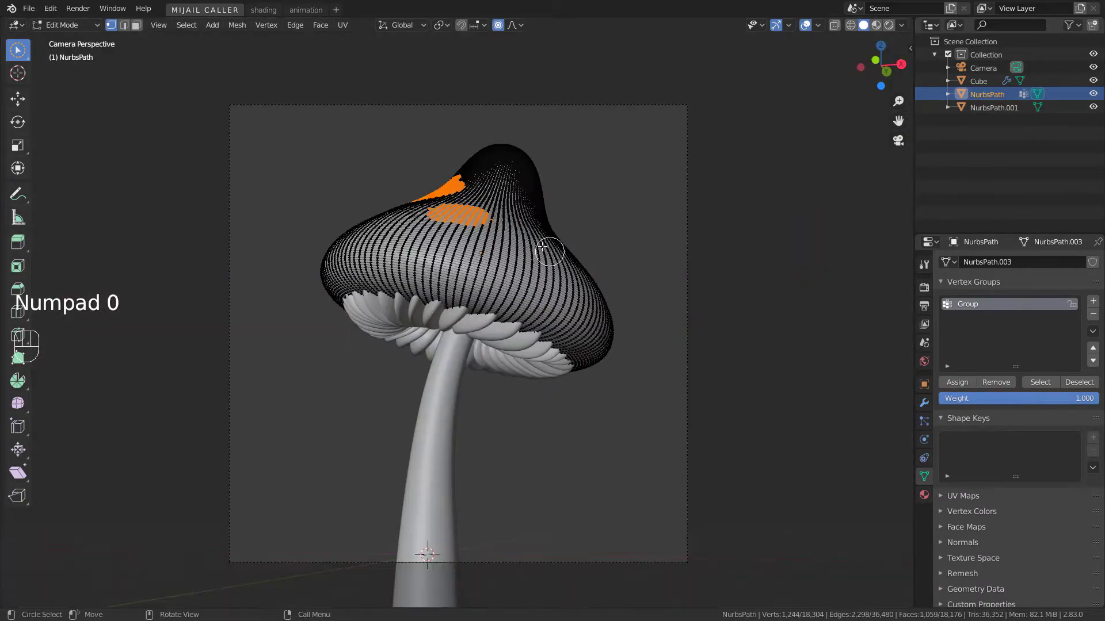
left_click_drag(550, 252, 552, 256, "shift")
middle_click_drag(545, 277, 521, 287)
left_click_drag(484, 230, 532, 202, "shift")
middle_click_drag(533, 201, 461, 242)
Assign the selected vertices to the vertex group, rename it "particles" and return to Object Mode with nothing selected in the mesh
middle_click_drag(590, 310, 693, 287)
left_click(957, 383)
double_click(968, 305)
type("particles")
key("Return")
key("alt+a")
key("Tab")
middle_click_drag(624, 334, 684, 276)
Add a Hair particle system to the cap and set it to render as Object
left_click(924, 421)
left_click(1094, 262)
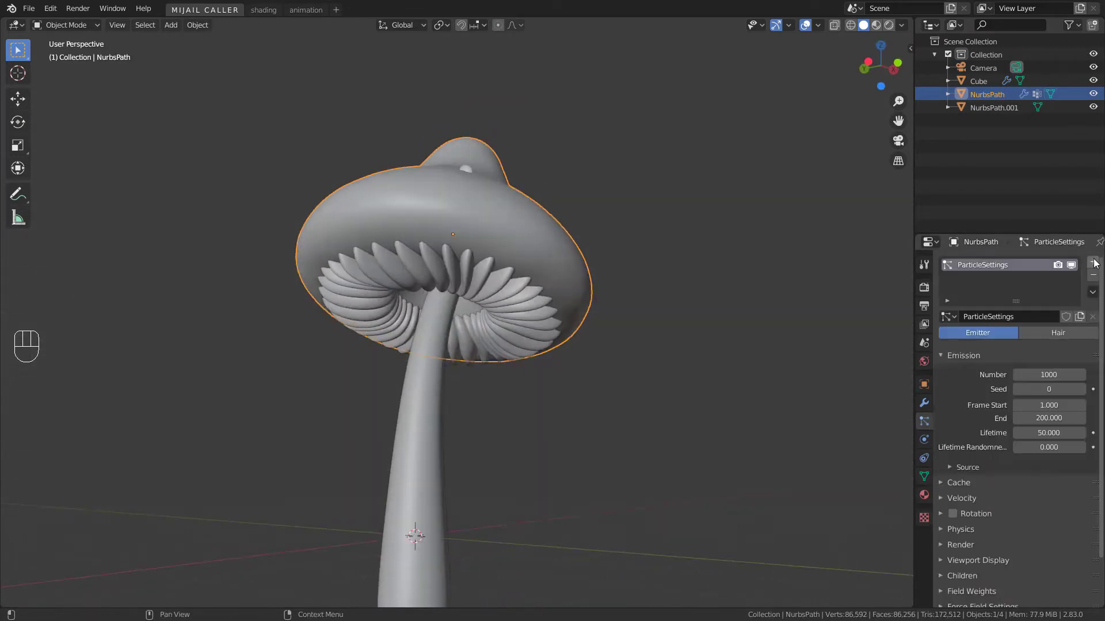
left_click(1053, 331)
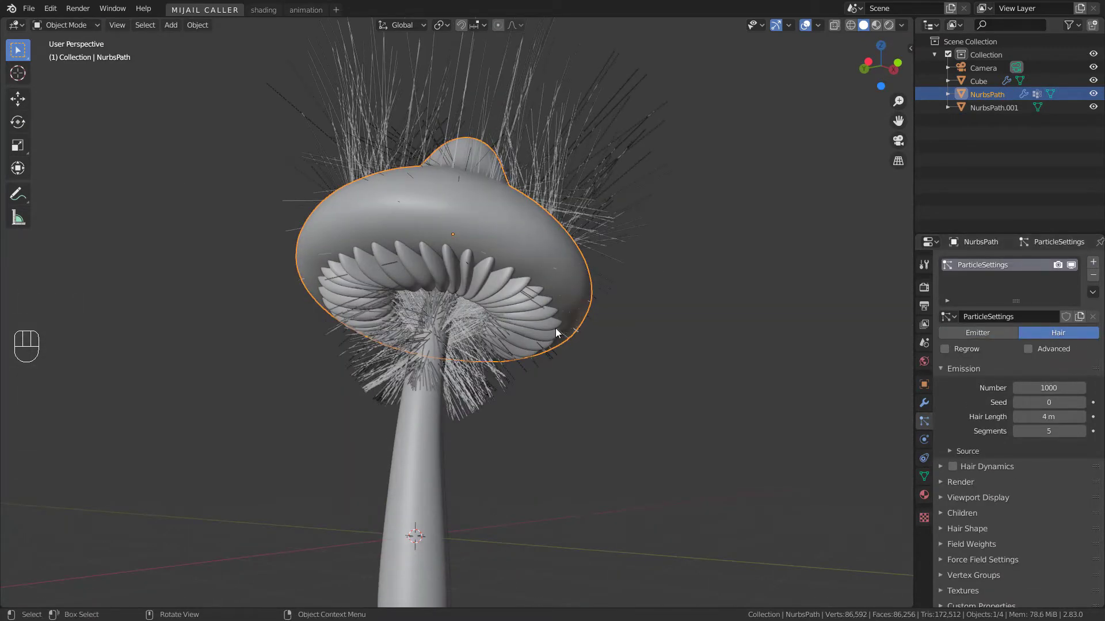
middle_click_drag(555, 328, 840, 414)
left_click(949, 482)
scroll(1020, 470, "down", 3)
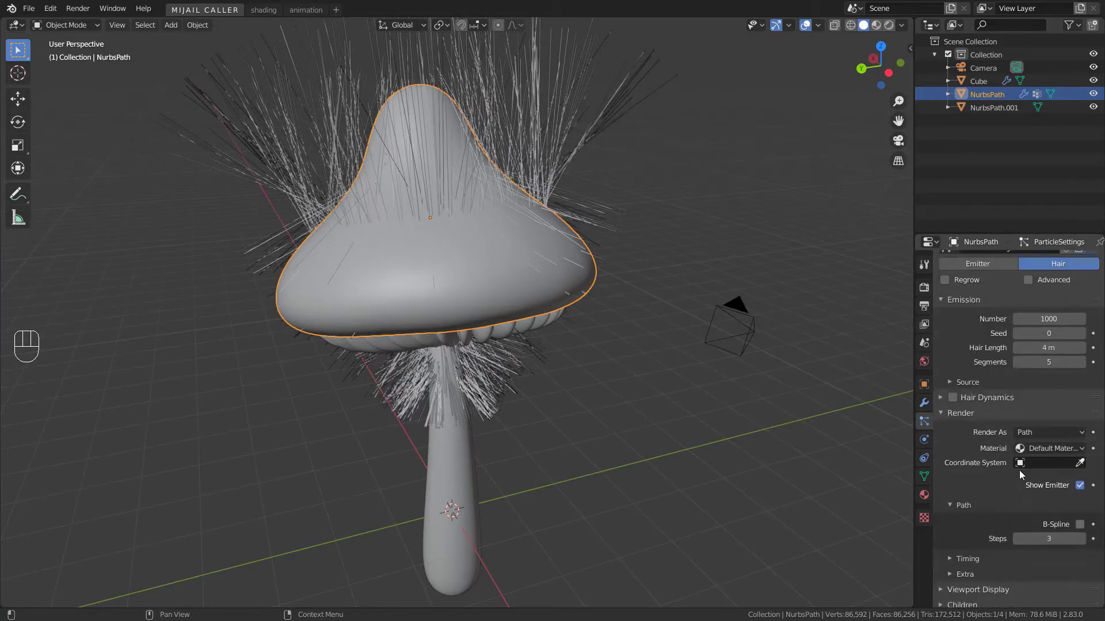
left_click(1046, 433)
left_click(1025, 476)
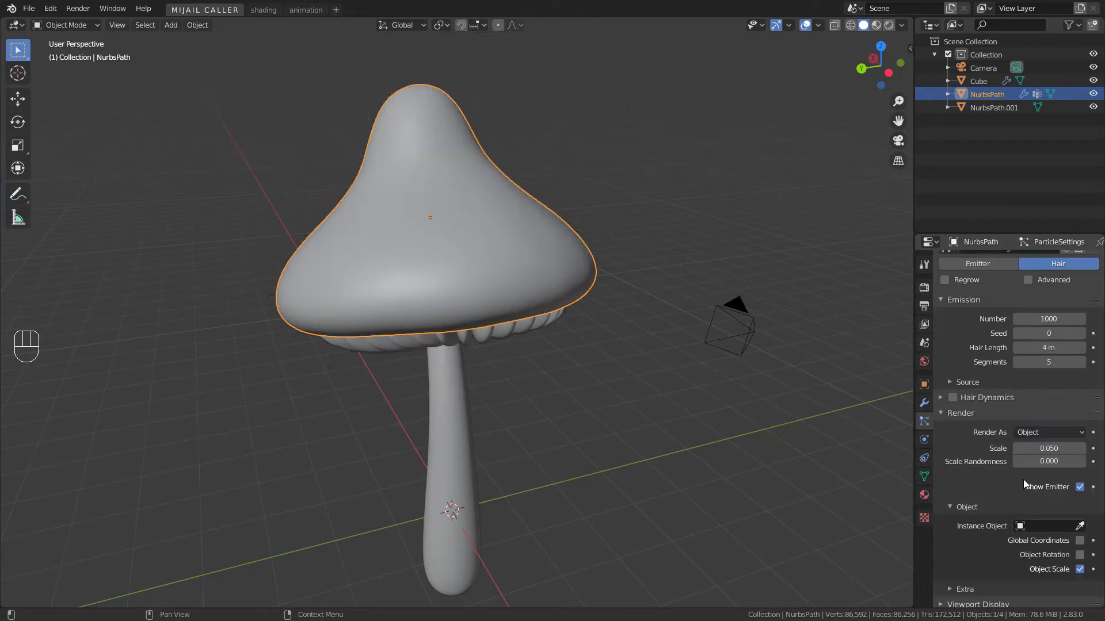
Add a smooth-shaded ico sphere with 4 subdivisions and a 1 m radius, and place it well away from the mushroom
middle_click_drag(496, 366, 451, 291, "shift")
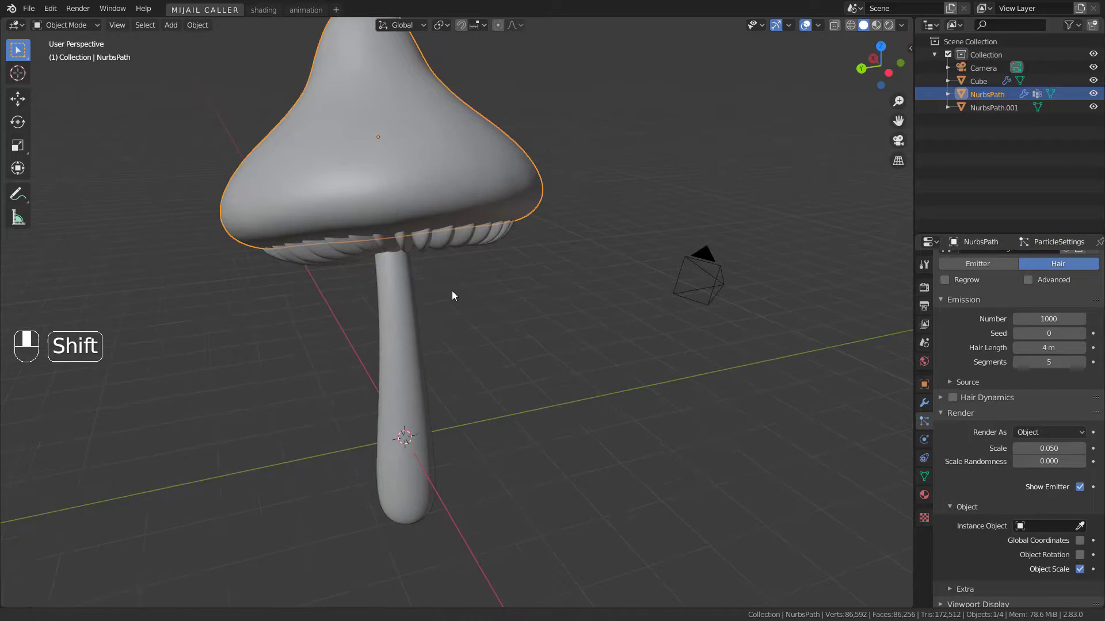
middle_click_drag(655, 342, 623, 339)
key("shift+a")
mouse_move(604, 330)
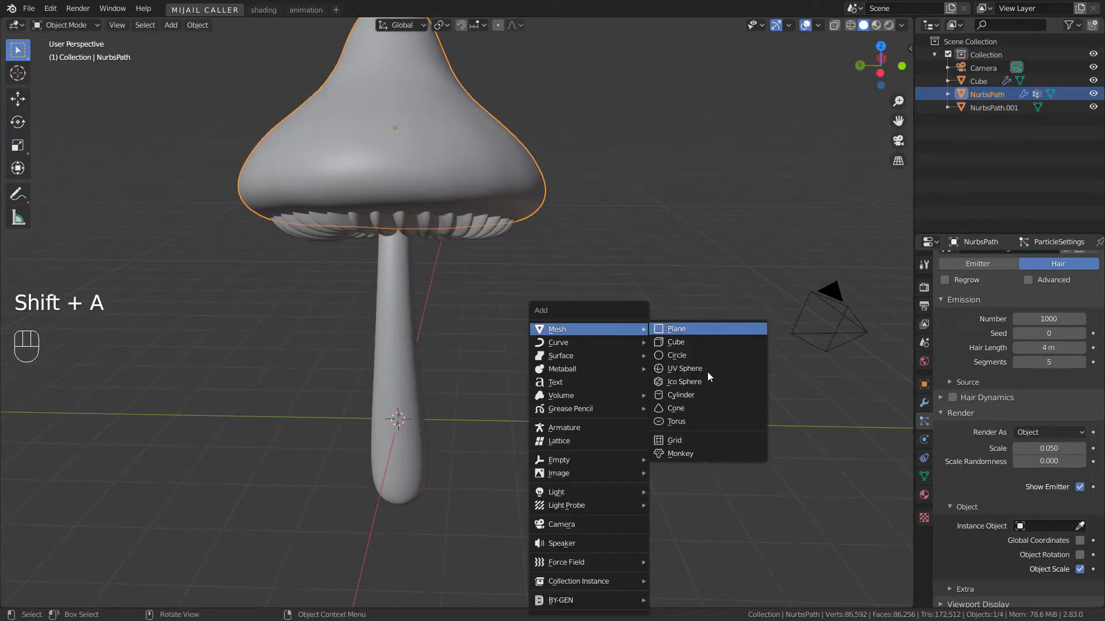
left_click(684, 384)
key("Return")
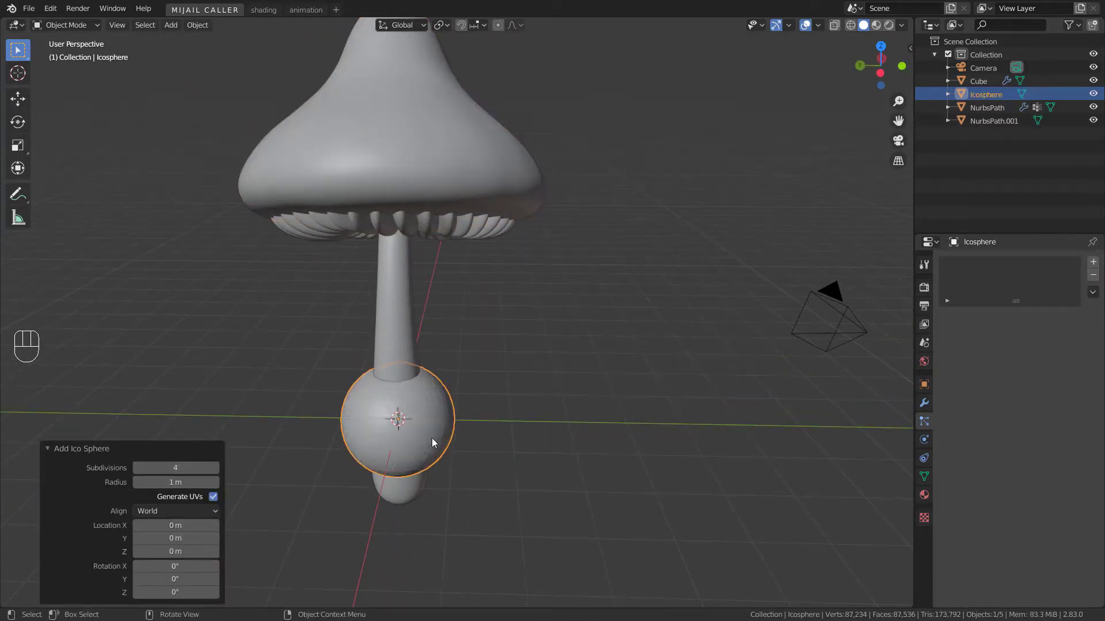
right_click(424, 389)
left_click(424, 390)
scroll(447, 419, "down", 3)
key("g")
left_click(804, 428)
Assign the ico sphere as the instance object of the cap's particles and reduce the particle number to 401
left_click(474, 225)
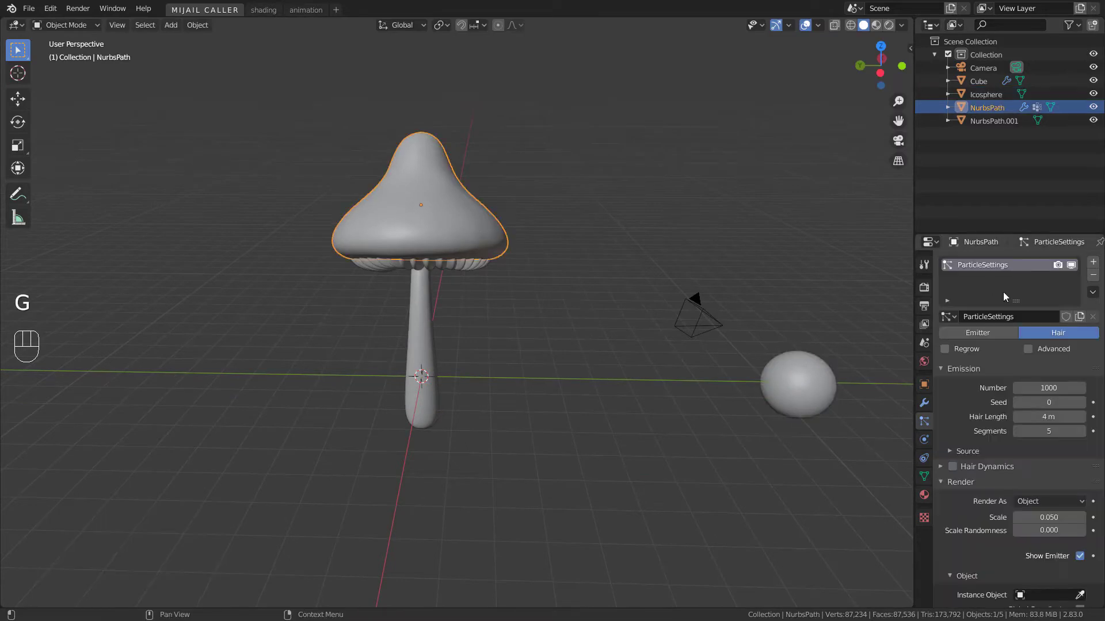
scroll(981, 446, "down", 10)
left_click(1080, 502)
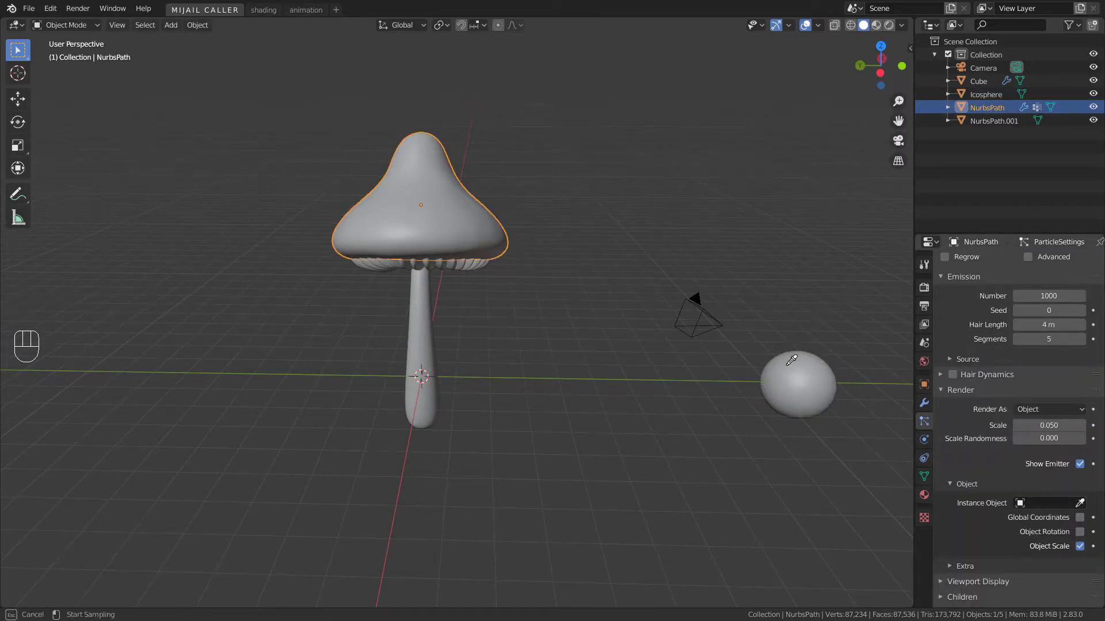
left_click(800, 381)
middle_click_drag(633, 346, 481, 328)
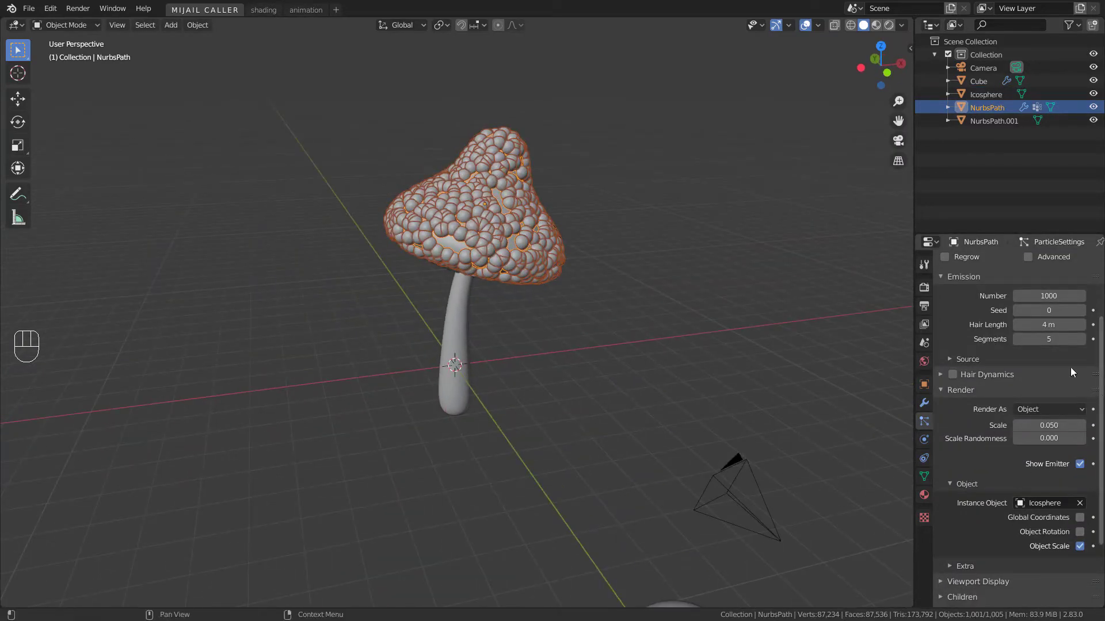
left_click_drag(1048, 296, 909, 296)
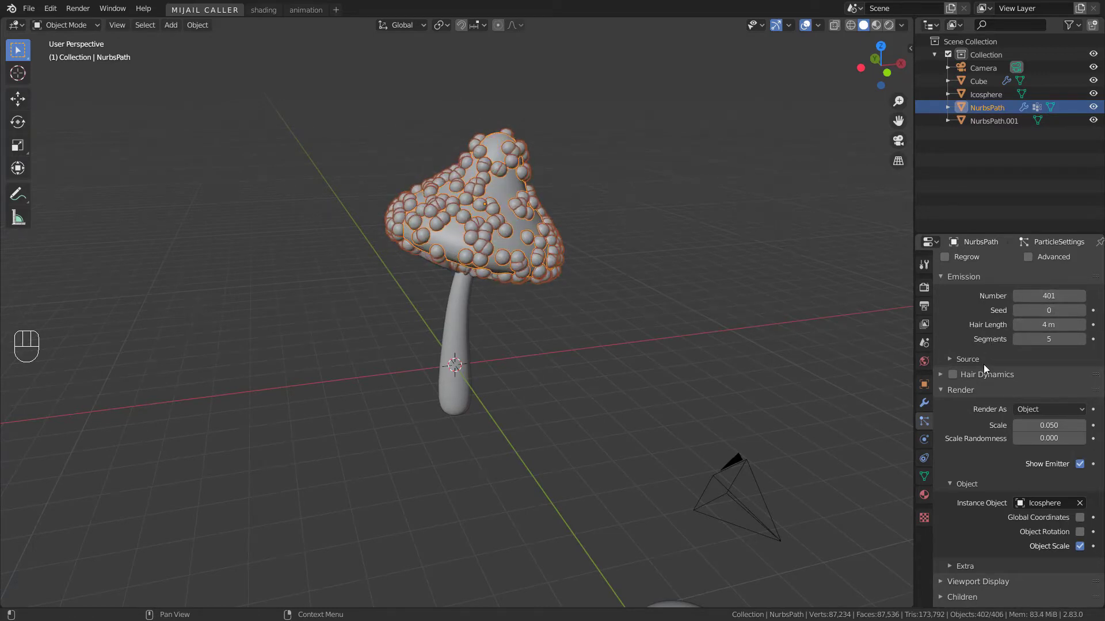
Restrict the particle density to the "particles" vertex group
scroll(983, 366, "down", 4)
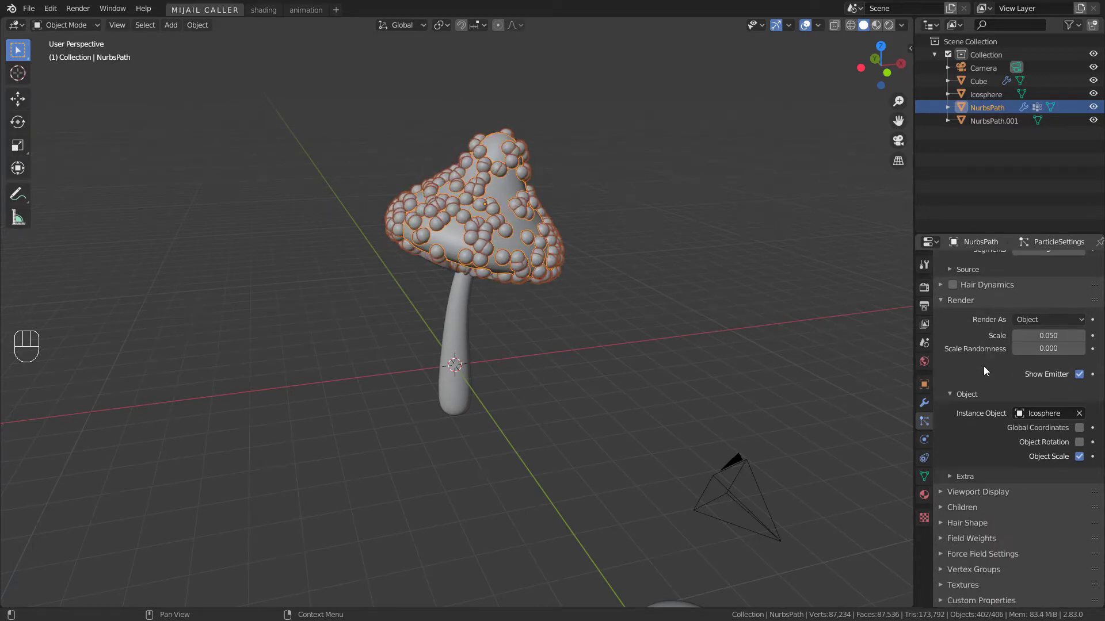
left_click(941, 570)
scroll(956, 544, "down", 5)
left_click(1016, 471)
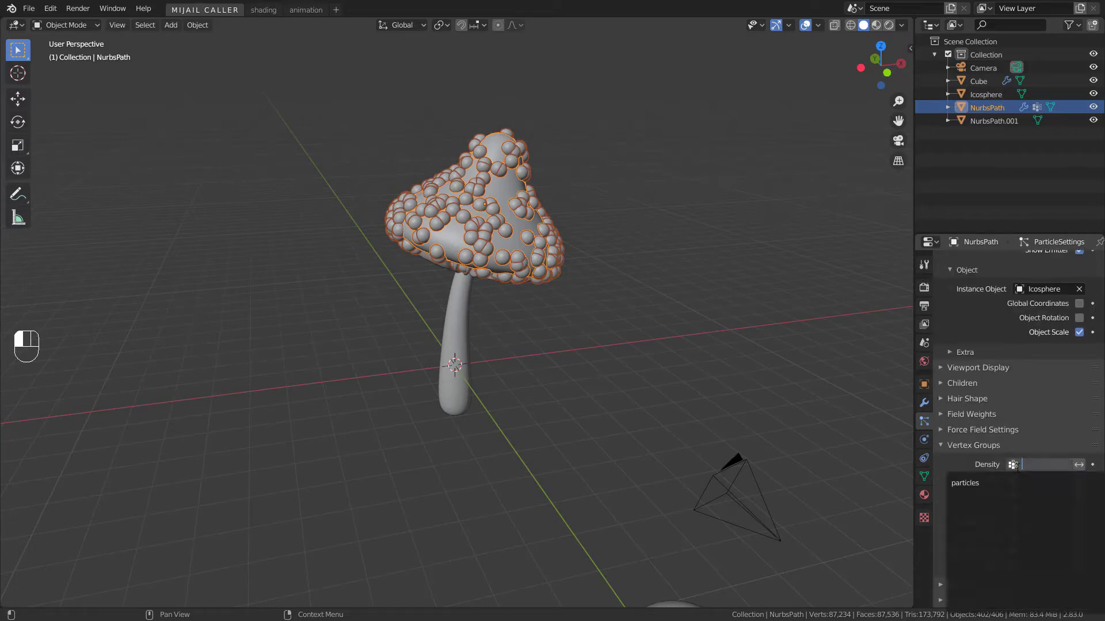
left_click(1016, 484)
scroll(550, 285, "up", 3)
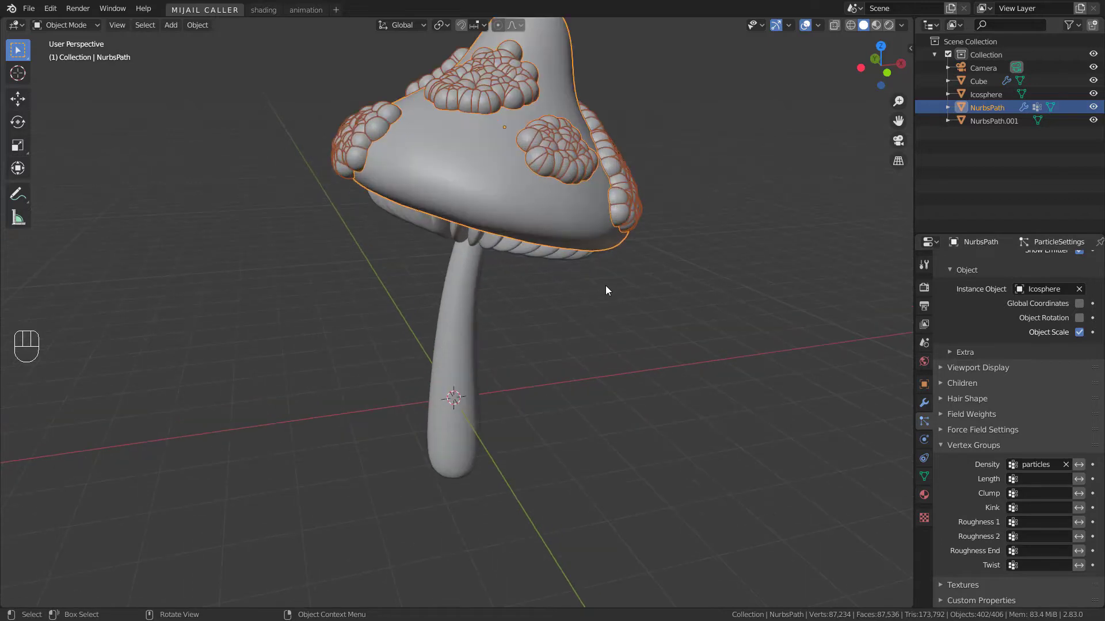
middle_click_drag(605, 285, 513, 270)
middle_click_drag(624, 313, 618, 460, "shift")
Reduce the particle number to 54 and the particle scale to 0.020, and deselect the cap in camera view
scroll(1018, 351, "up", 10)
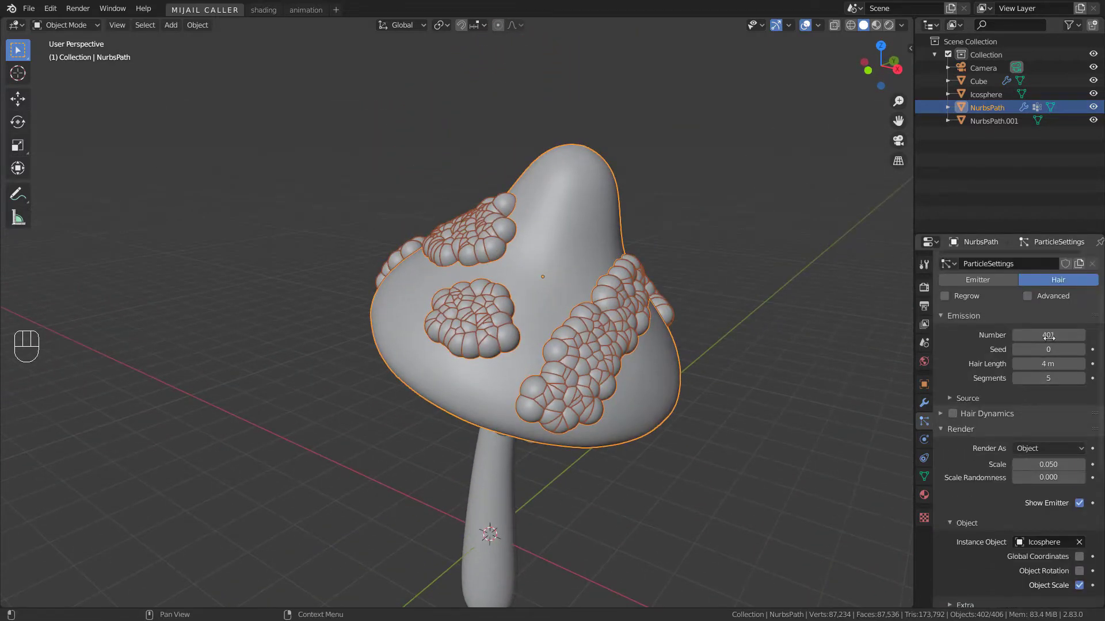
left_click_drag(1048, 336, 854, 336)
left_click_drag(1044, 465, 1042, 465)
left_click_drag(1039, 343, 1024, 343)
key("KP_0")
key("alt+a")
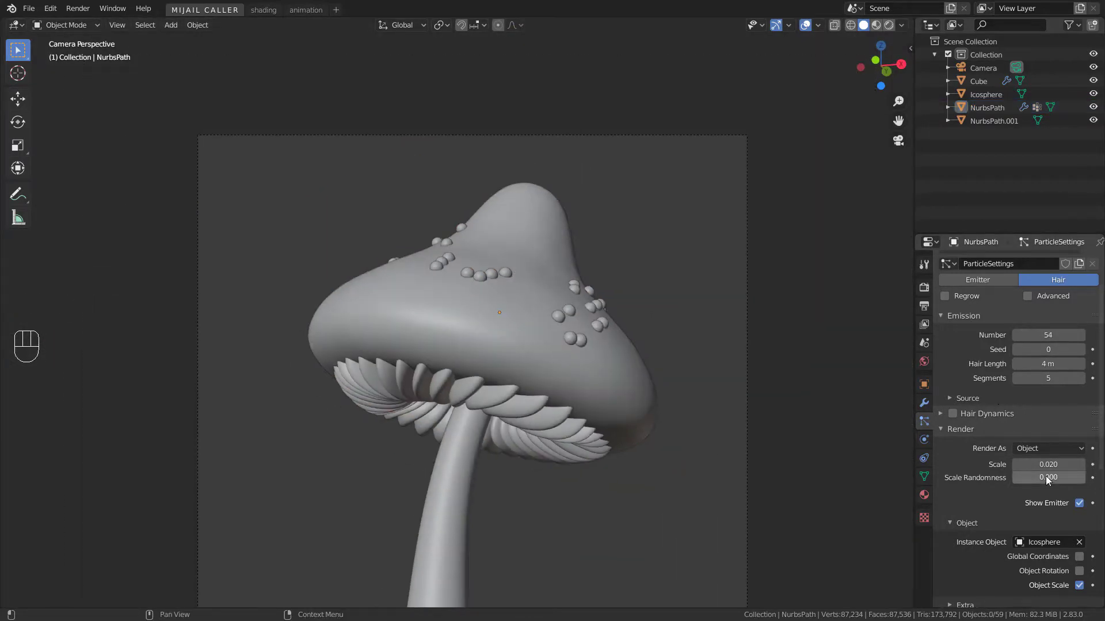
Set the particles' scale randomness to 0.636 and switch the viewport to rendered shading
left_click_drag(1045, 478, 1059, 478)
scroll(633, 374, "down", 1)
key("z")
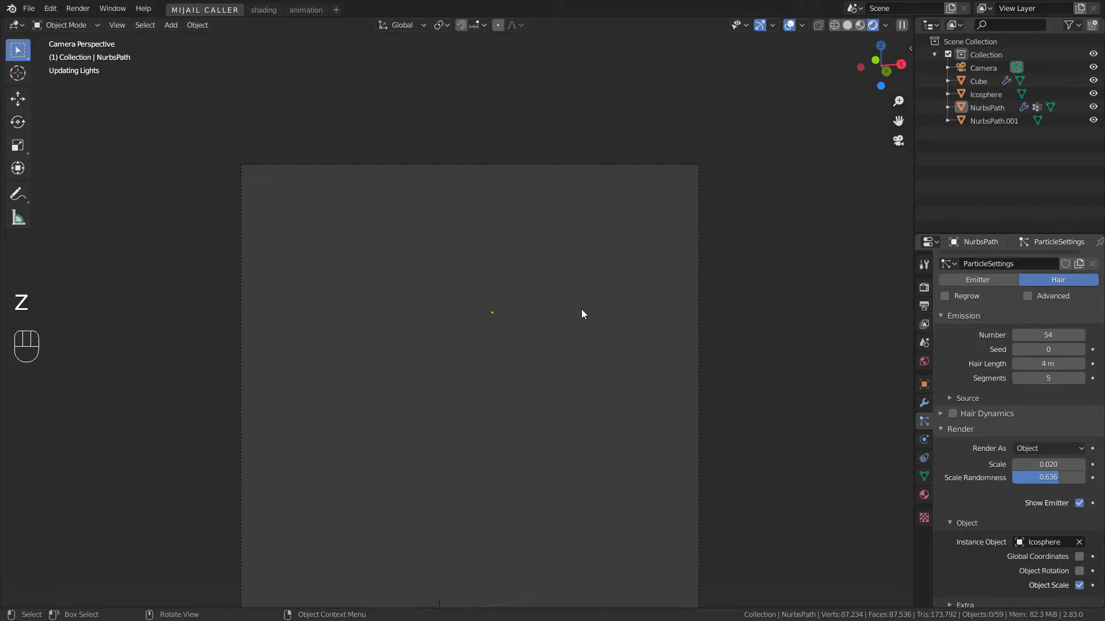
Select the gills under the cap in the shading workspace and create a new material for them
left_click(264, 10)
key("Tab")
left_click(1014, 160)
scroll(1010, 167, "up", 2)
middle_click_drag(1007, 173, 988, 266, "shift")
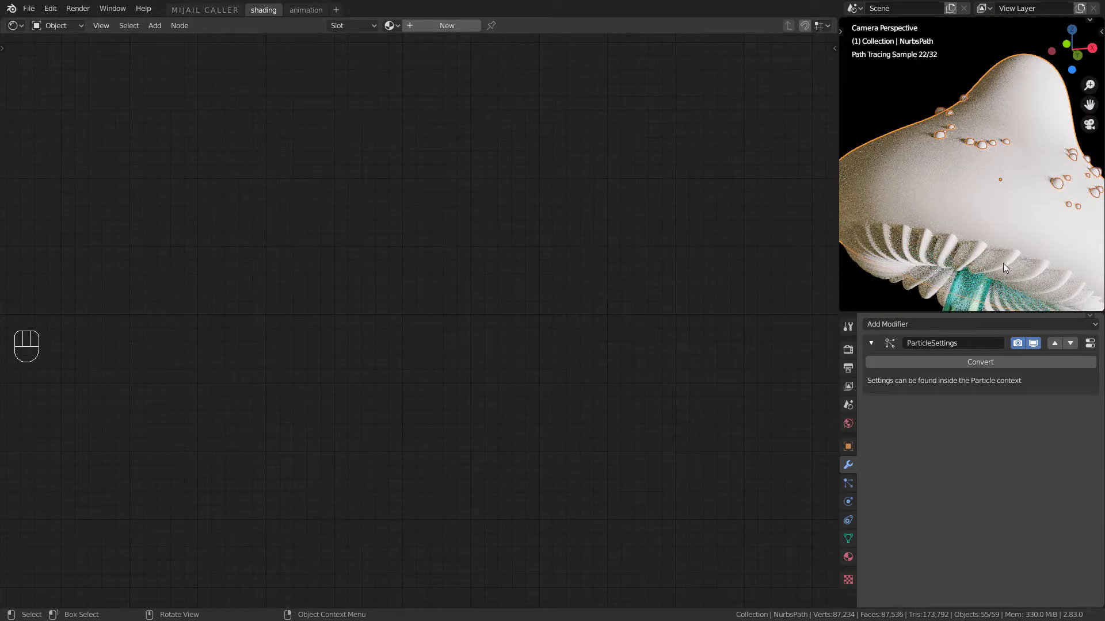
left_click(1003, 264)
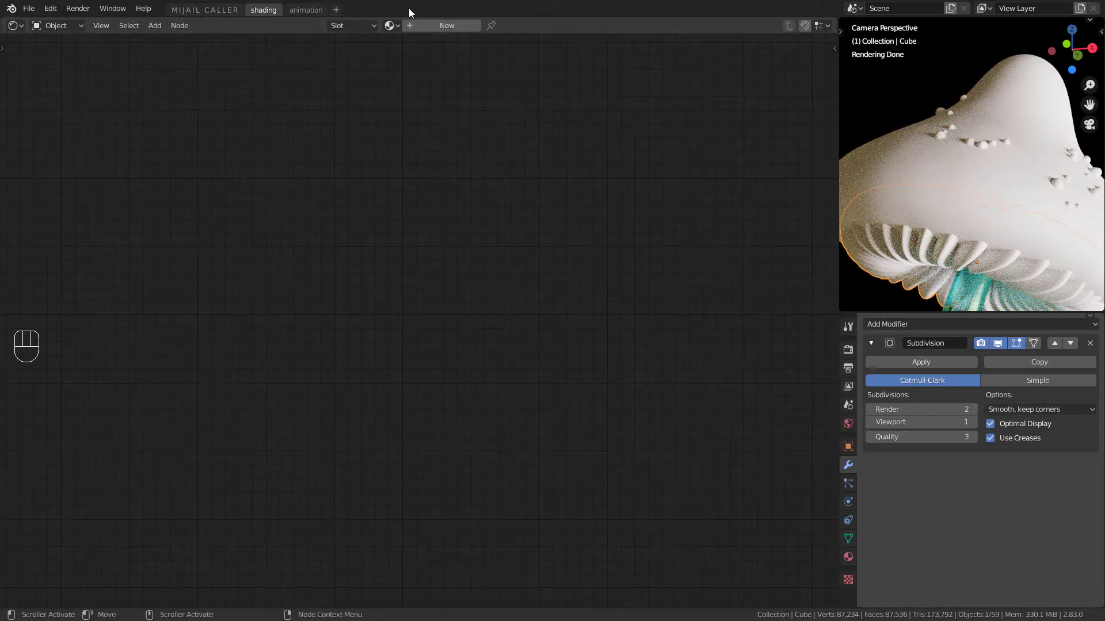
left_click(453, 26)
middle_click_drag(817, 240, 657, 265)
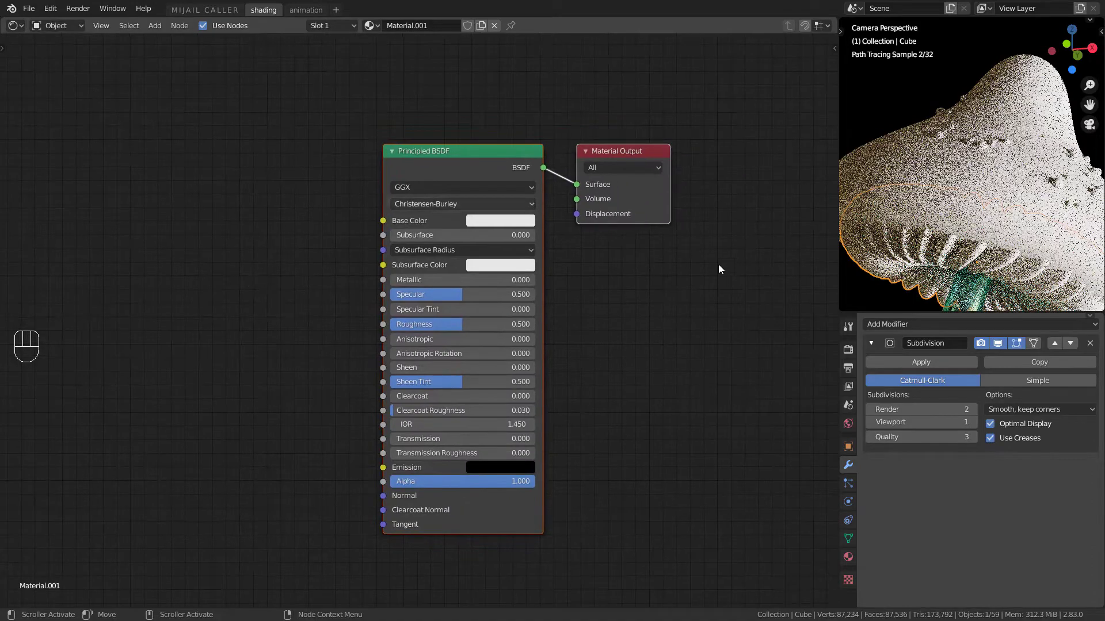
left_click(575, 294)
scroll(600, 305, "down", 3)
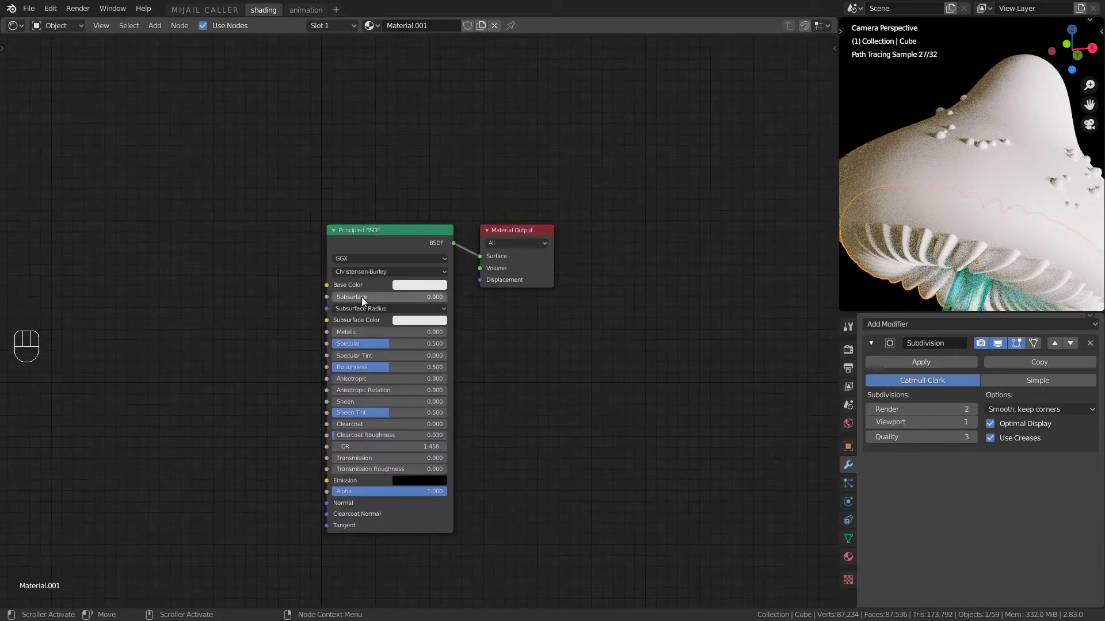
Give the gills' Principled BSDF a Subsurface of 1.000, a light green Subsurface Color and a Roughness of 0.597
left_click_drag(362, 297, 414, 297)
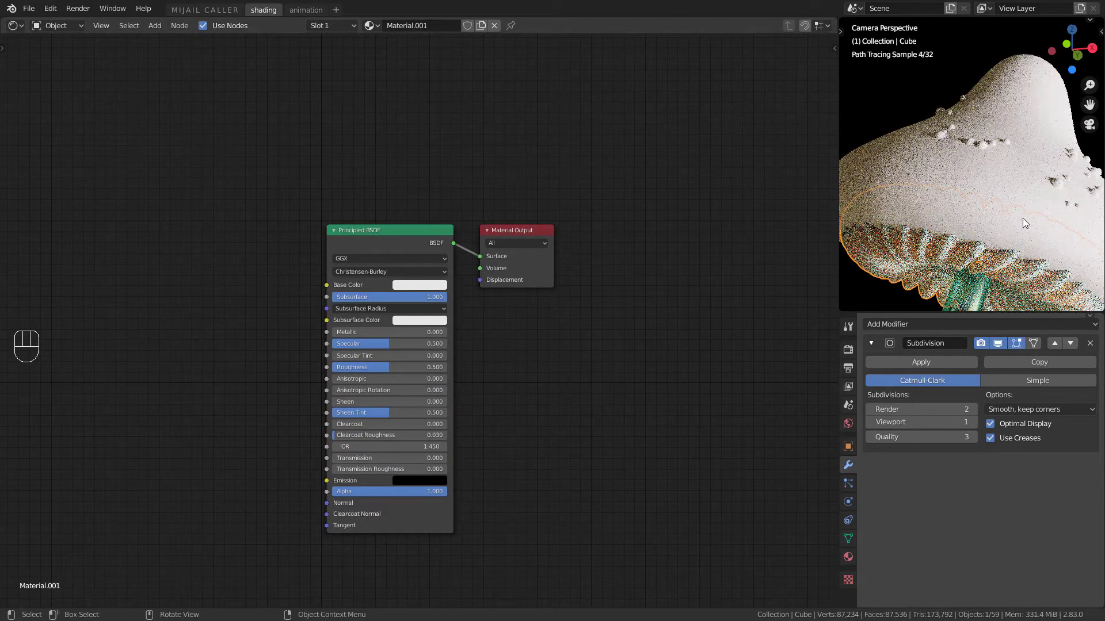
key("alt+a")
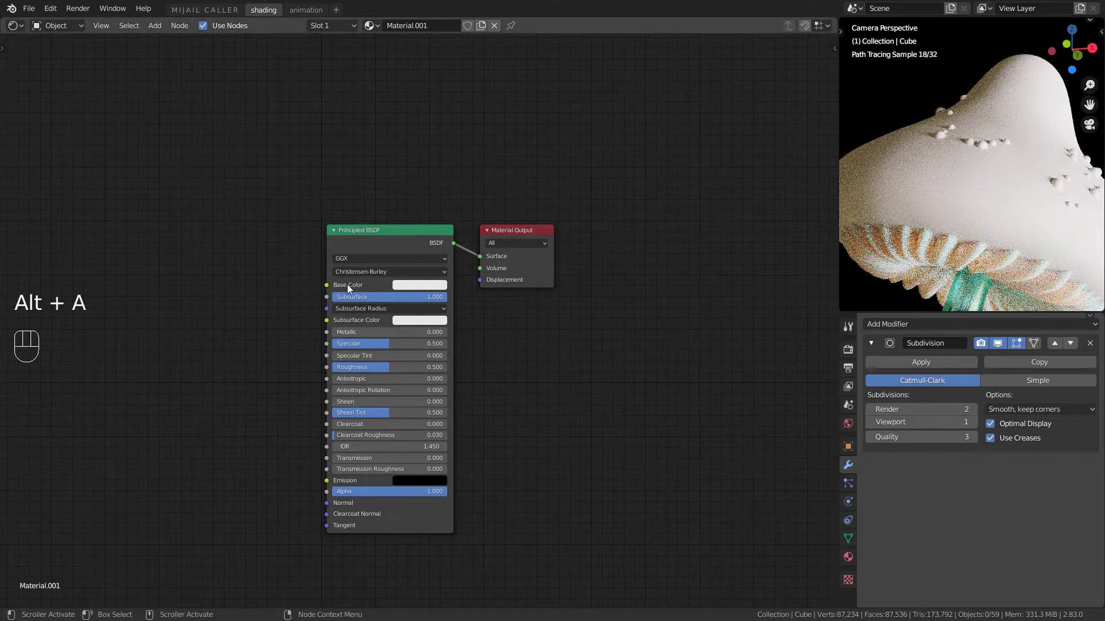
scroll(418, 320, "up", 3)
left_click(418, 321)
left_click_drag(439, 172, 430, 167)
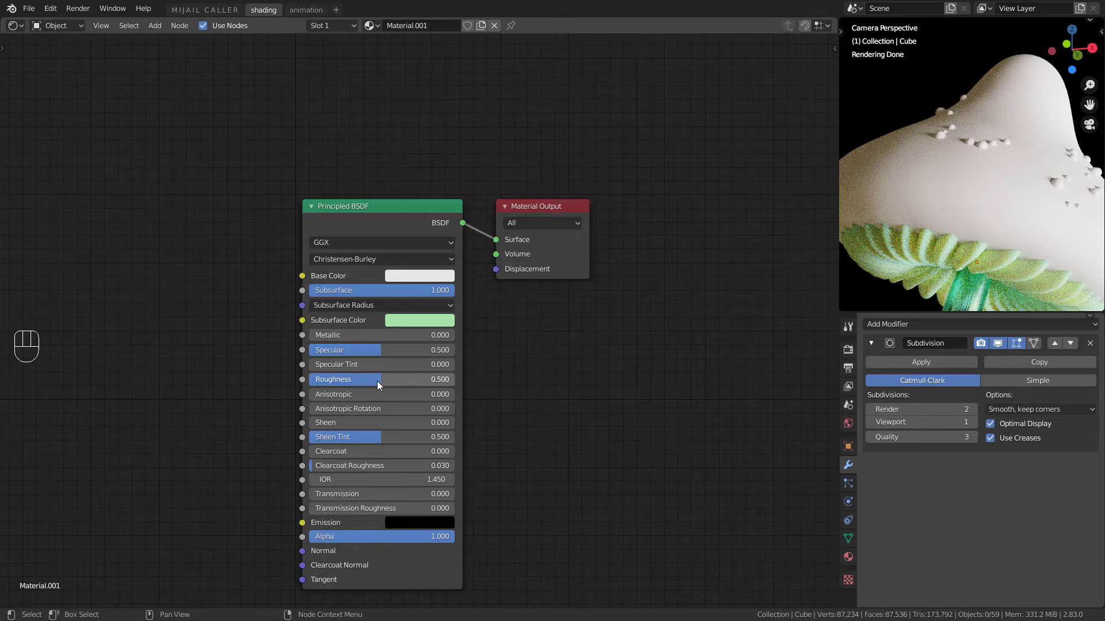
left_click_drag(377, 380, 395, 380)
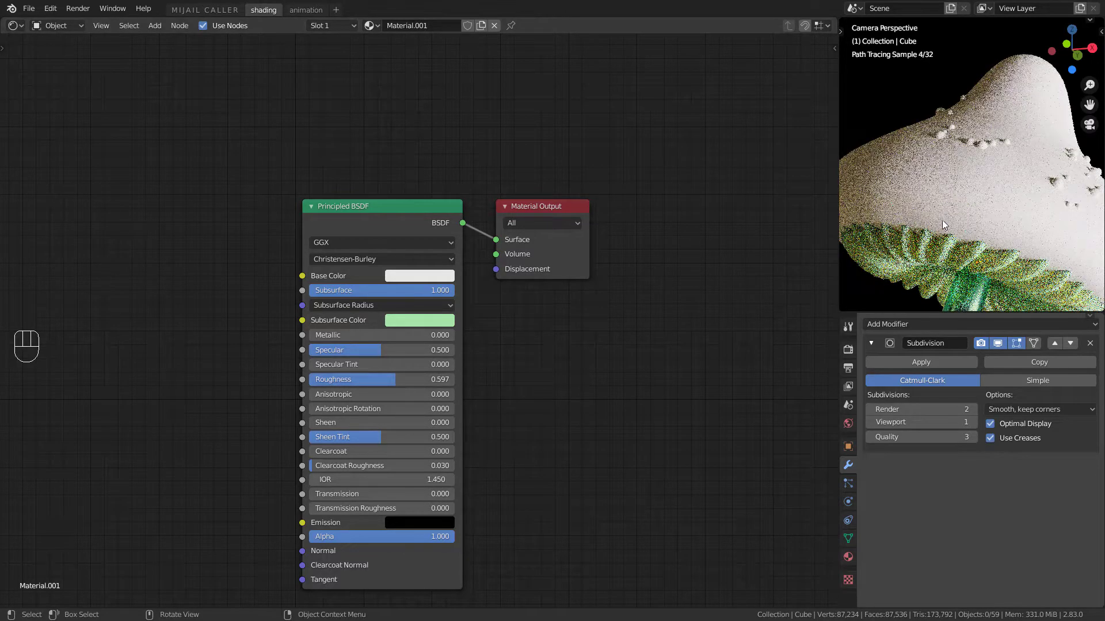
Create a new material for the mushroom cap and set its Subsurface to 1.000
left_click(981, 182)
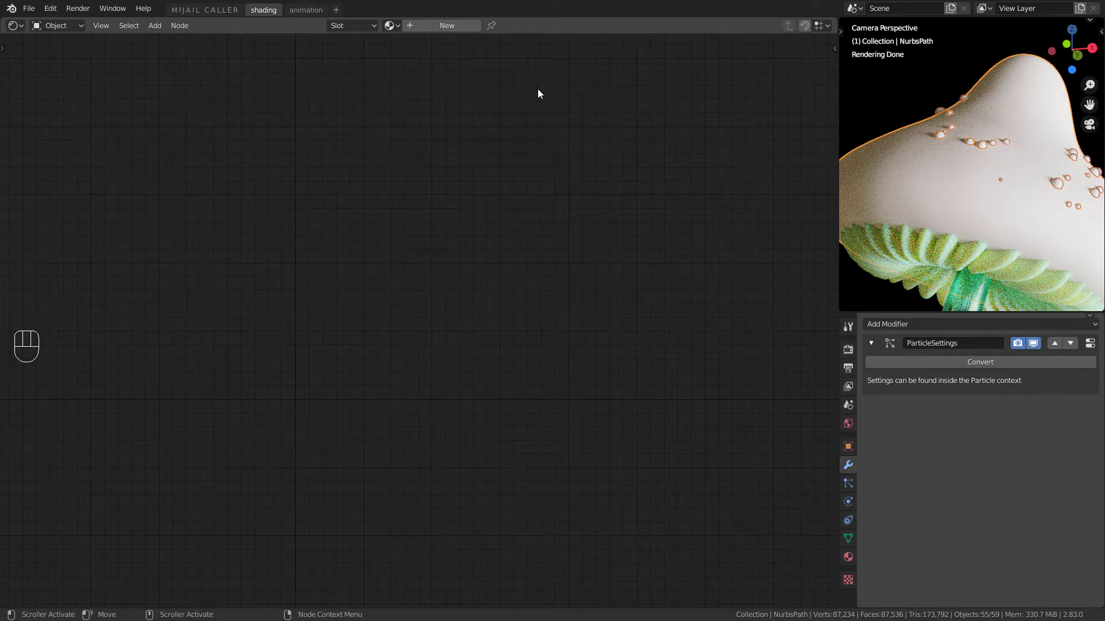
left_click(452, 26)
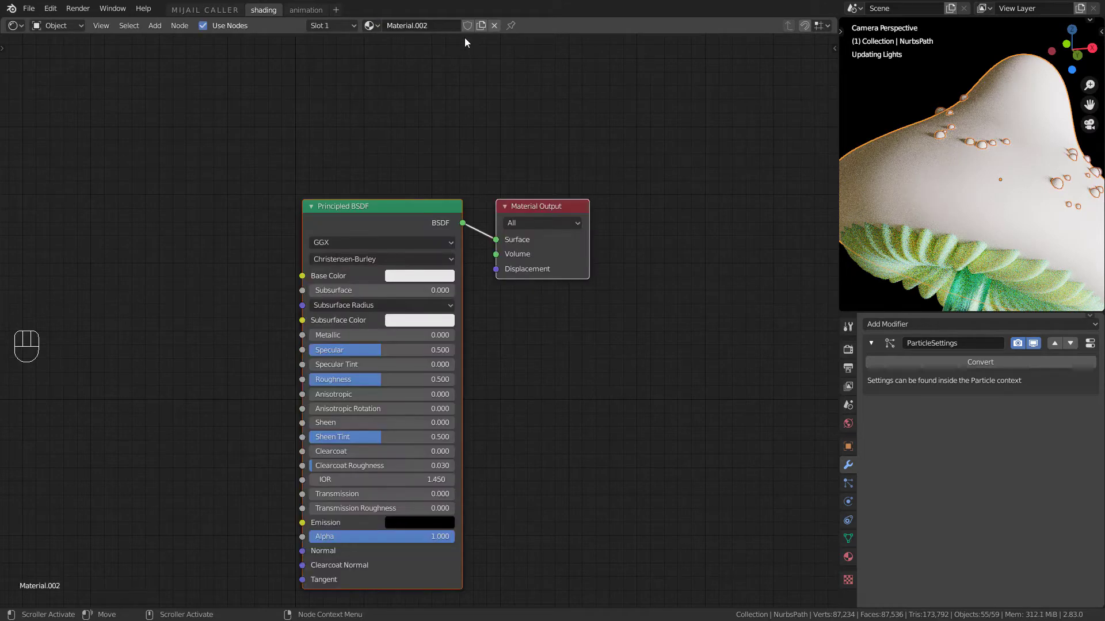
scroll(468, 243, "down", 7)
middle_click_drag(522, 336, 485, 339)
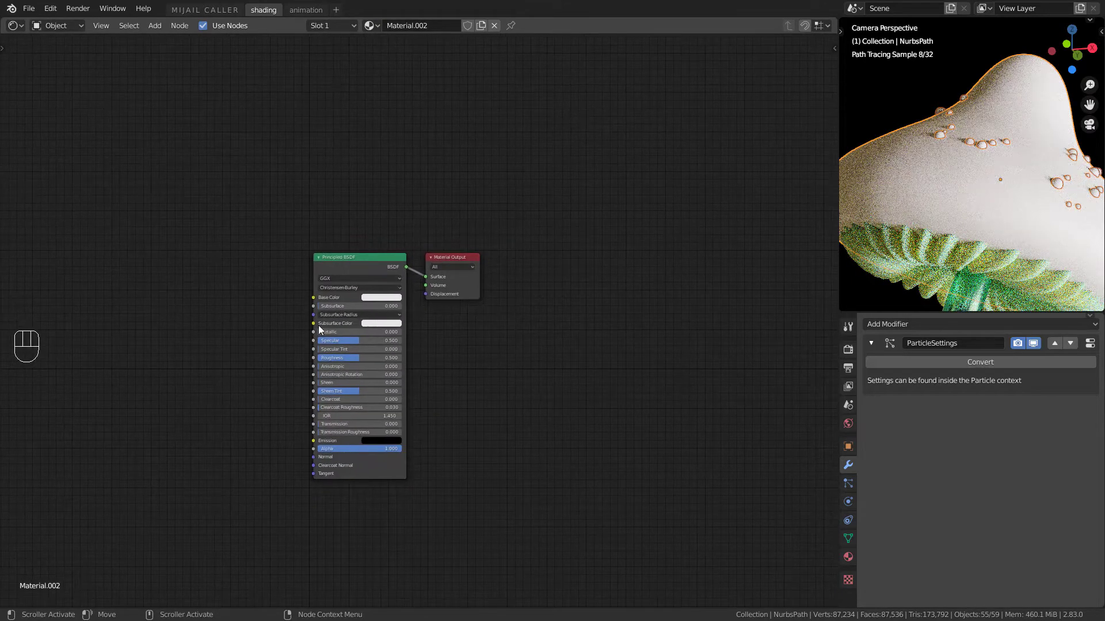
left_click_drag(336, 306, 415, 307)
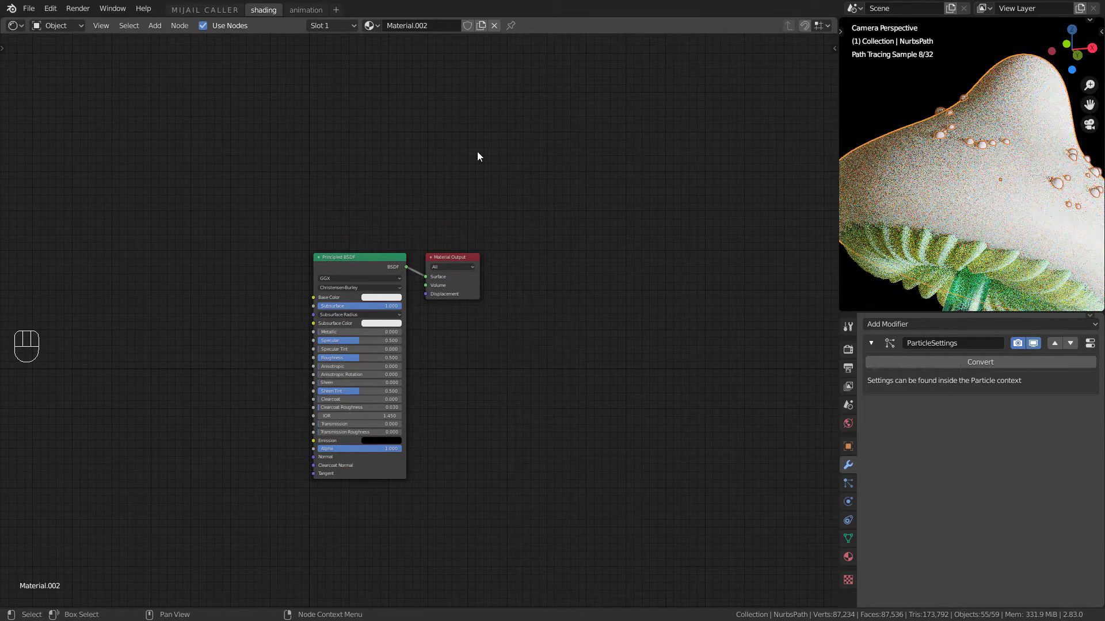
Spread the Material Output and Principled BSDF nodes apart and add a ColorRamp node above the shader
left_click_drag(441, 258, 654, 240)
middle_click_drag(450, 313, 526, 380)
left_click_drag(394, 303, 366, 369)
key("shift+a")
left_click(391, 326)
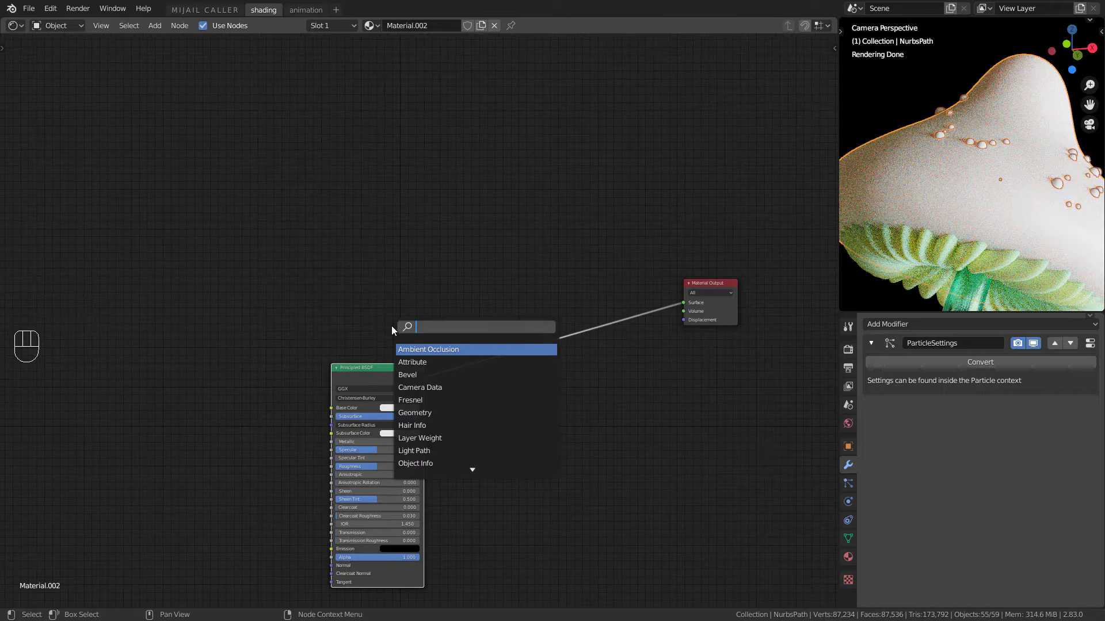
type("color ramp")
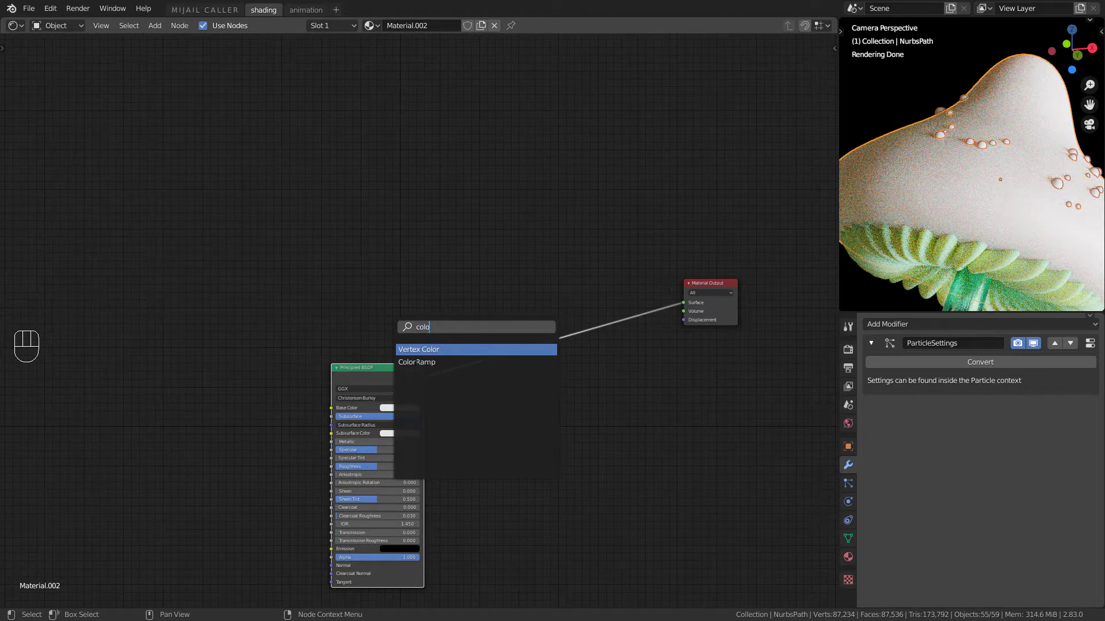
key("Return")
left_click(302, 229)
Add a MixRGB node before the ColorRamp and connect its Color output to the ramp's Fac input
middle_click_drag(530, 271, 746, 277)
key("shift+a")
left_click(426, 298)
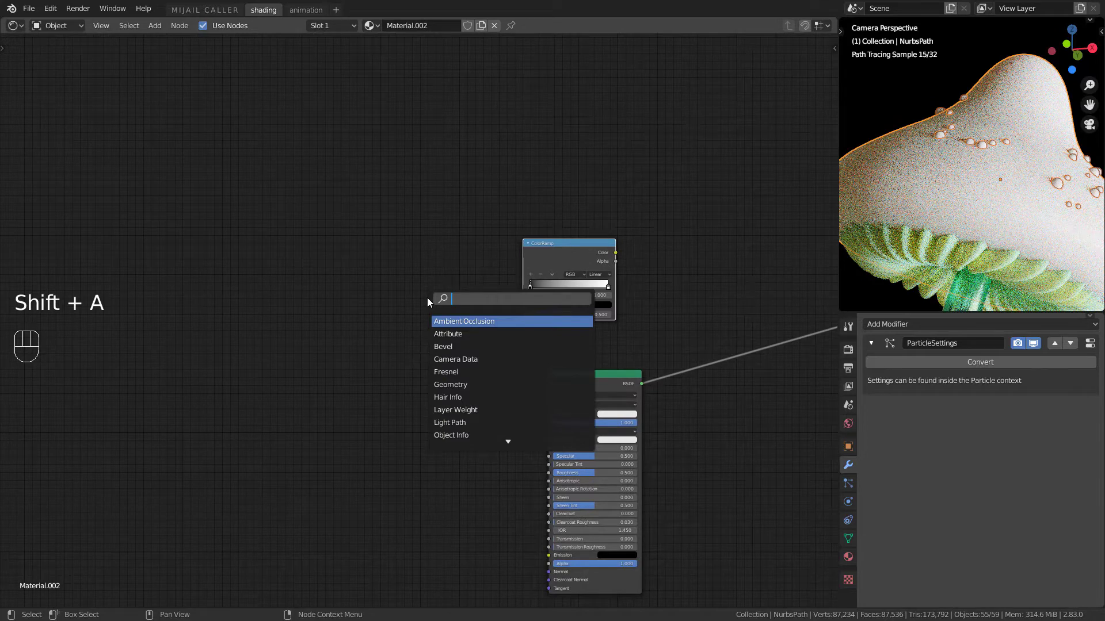
type("mix")
key("Down")
key("Down")
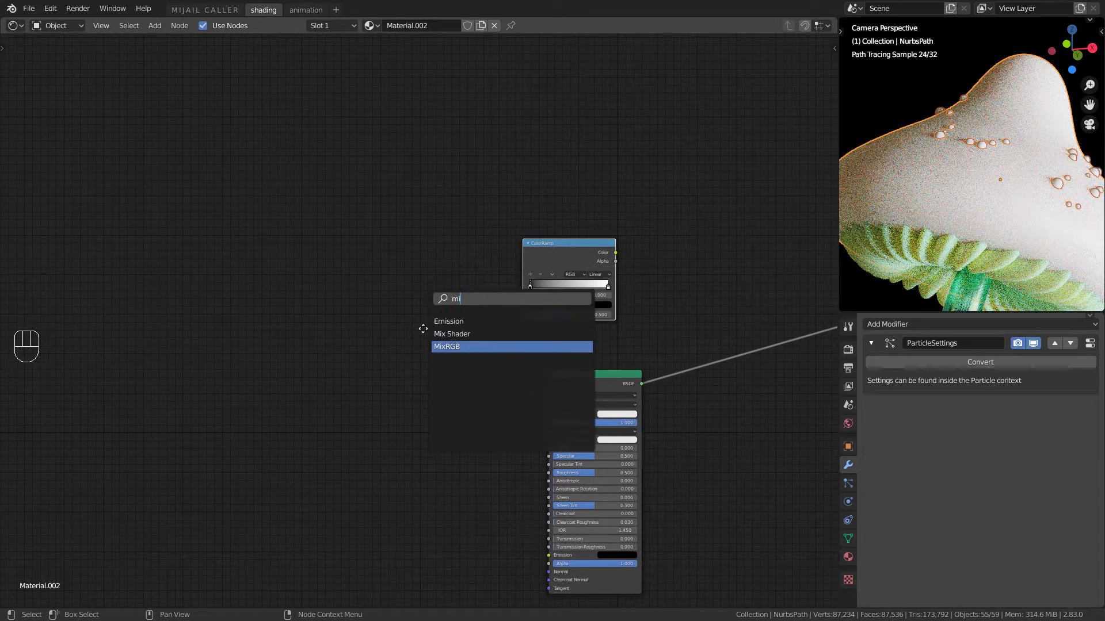
key("Return")
left_click(367, 254)
left_click_drag(417, 268, 527, 314)
Add a Gradient Texture node and connect its Color output to the Mix node's Color1 input
middle_click_drag(413, 314, 536, 279)
key("shift+a")
left_click(536, 278)
type("gr")
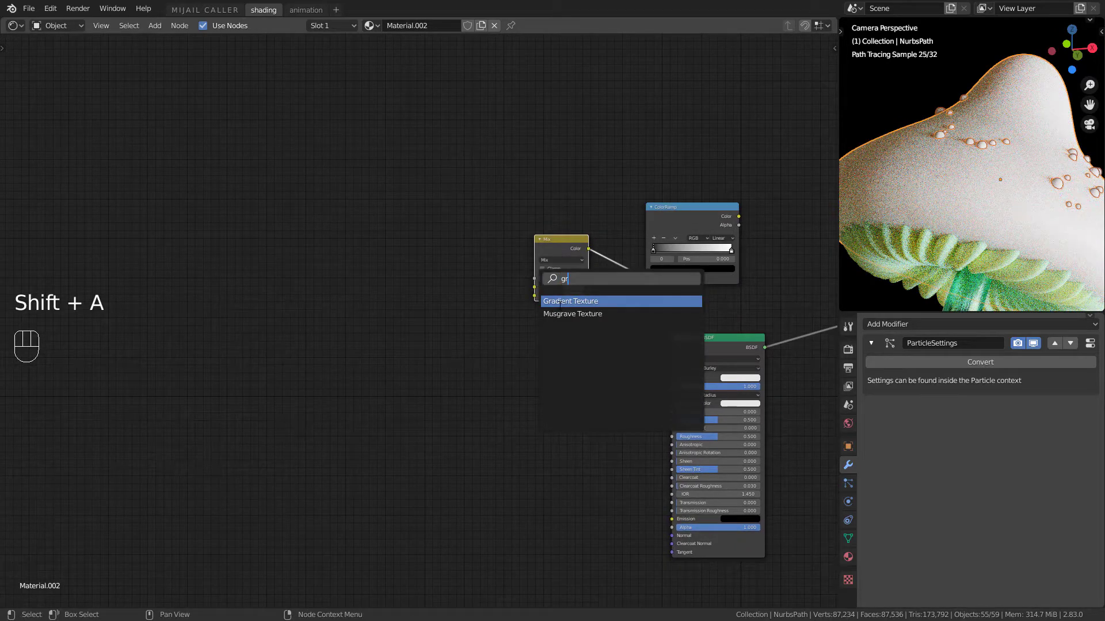
left_click(560, 302)
left_click(452, 230)
left_click_drag(475, 233, 530, 287)
Add a Noise Texture node and connect its Color output to the Mix node's Color2 input
key("shift+a")
left_click(531, 287)
type("n")
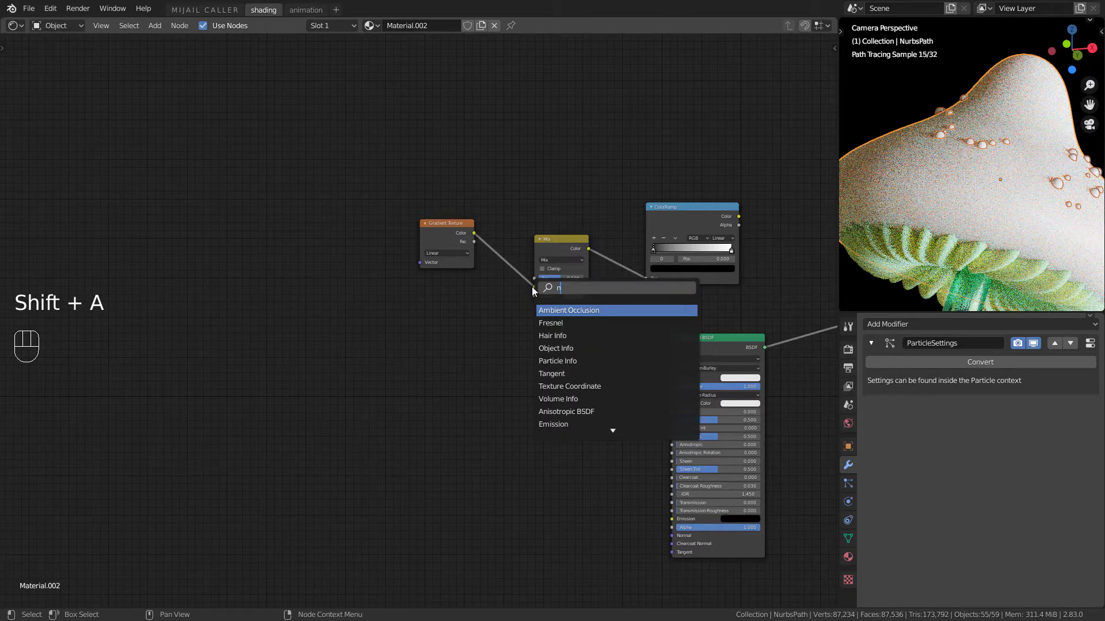
type("o")
left_click(558, 310)
left_click(501, 306)
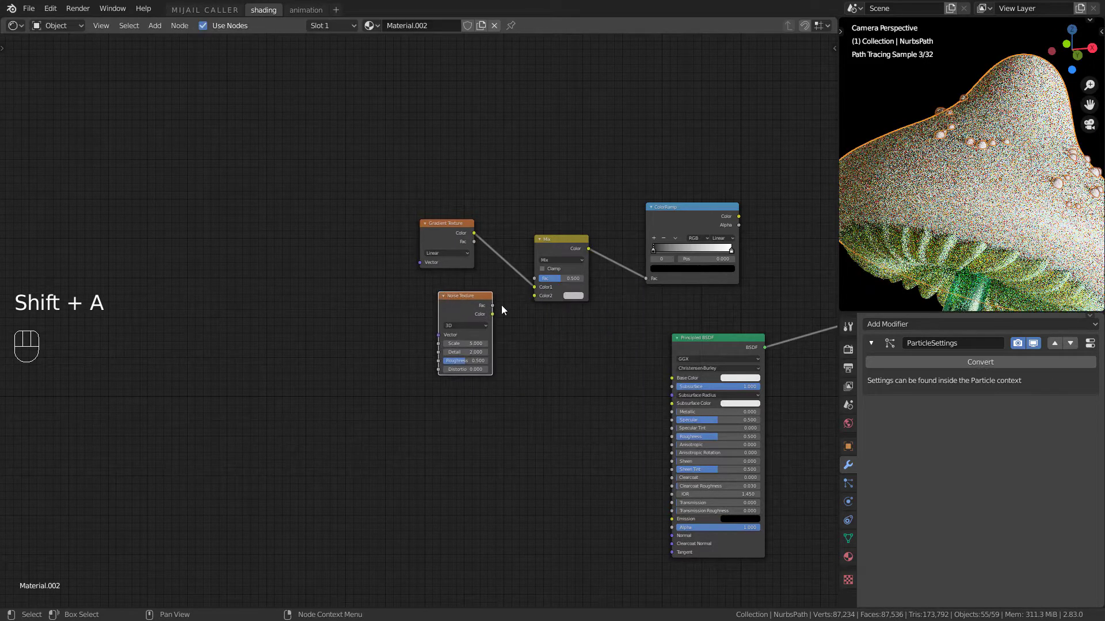
left_click_drag(464, 302, 534, 295)
Add Texture Coordinate and Mapping nodes to the Gradient Texture and link the Mapping vector to the Noise Texture as well
left_click(436, 234)
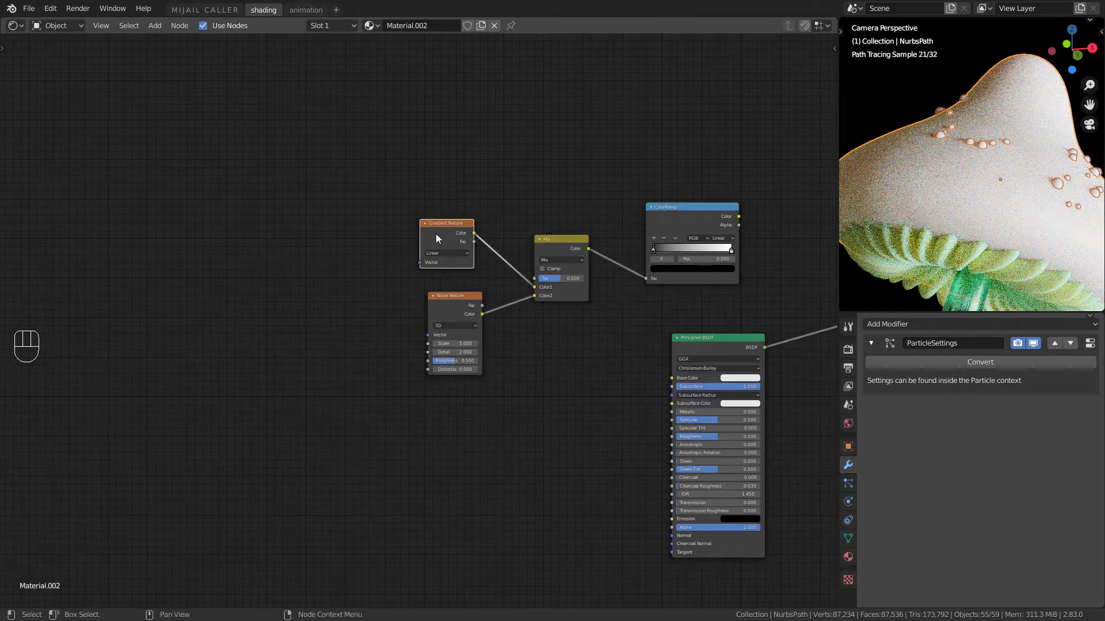
key("ctrl+t")
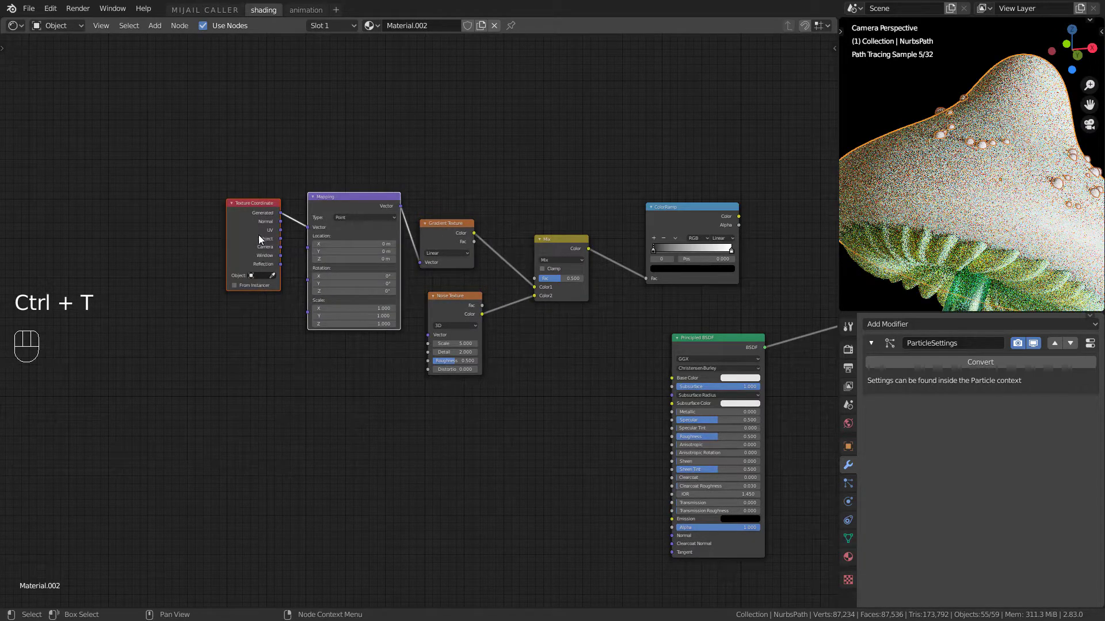
scroll(240, 226, "up", 1)
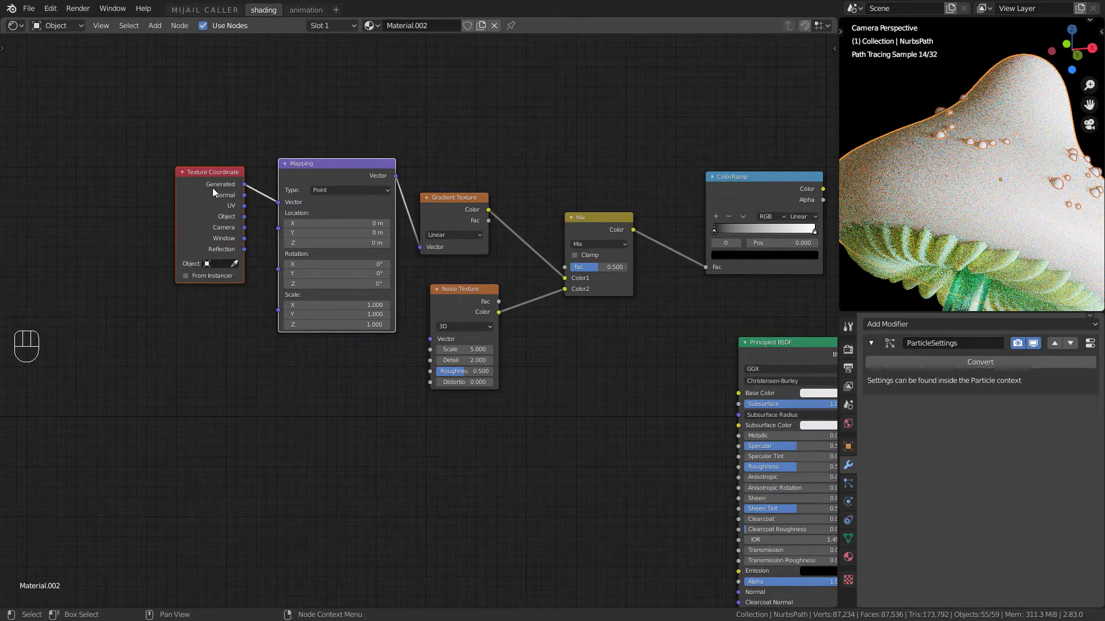
right_click_drag(213, 187, 469, 308, "alt+shift")
left_click(295, 208)
key("g")
left_click(461, 261)
Preview the ColorRamp on the cap, set its interpolation to Constant and place the white stop at position 0.633
scroll(742, 209, "up", 1)
middle_click_drag(743, 208, 294, 293)
left_click(293, 292, "ctrl+shift")
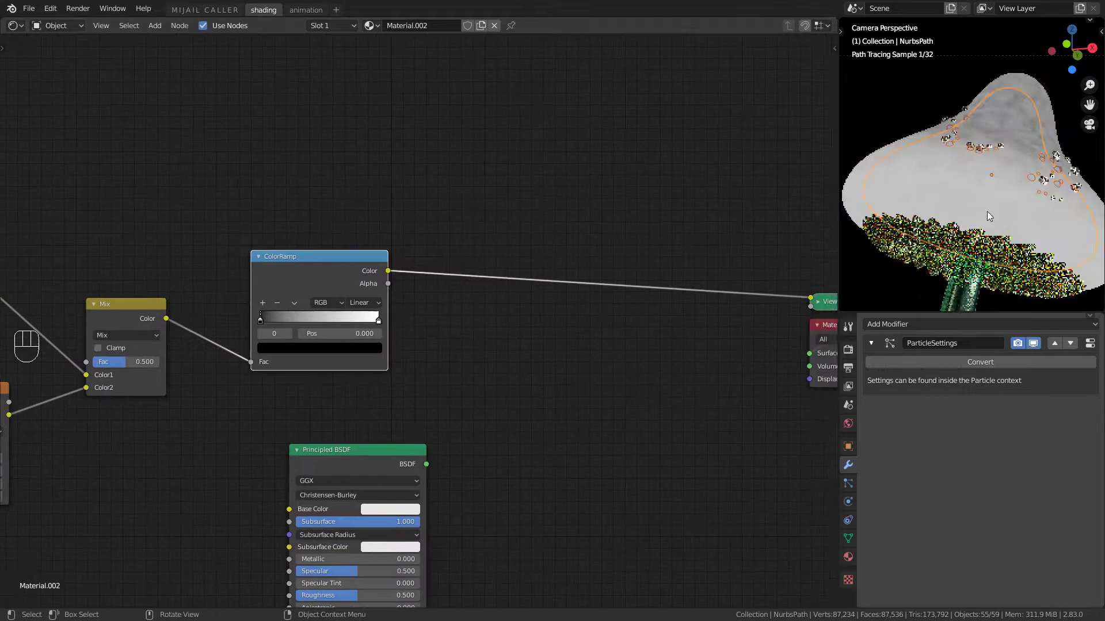
left_click(363, 304)
left_click(371, 365)
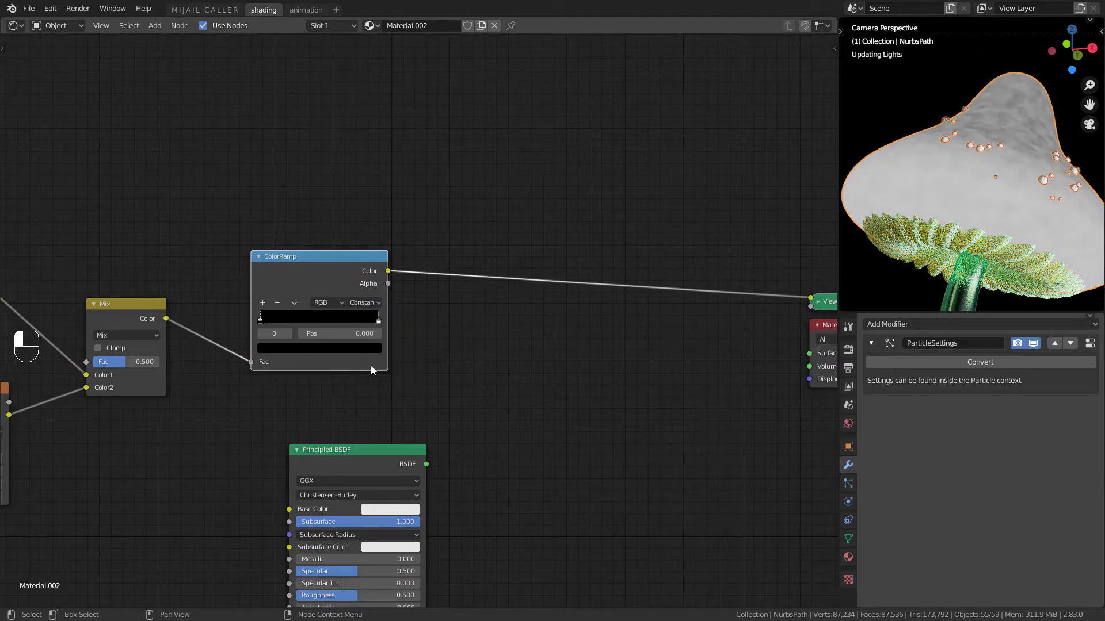
left_click_drag(379, 318, 335, 327)
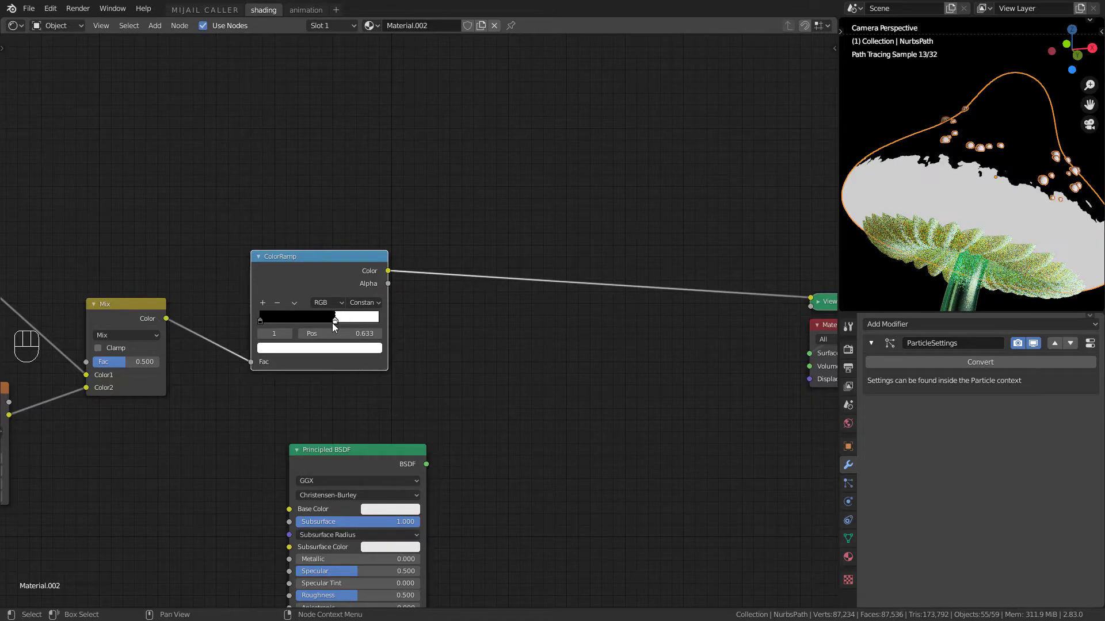
Reconnect the Principled BSDF to the Material Output in place of the ColorRamp preview
scroll(302, 366, "down", 3)
middle_click_drag(302, 366, 327, 285)
scroll(280, 282, "down", 2)
left_click(368, 344, "ctrl+shift")
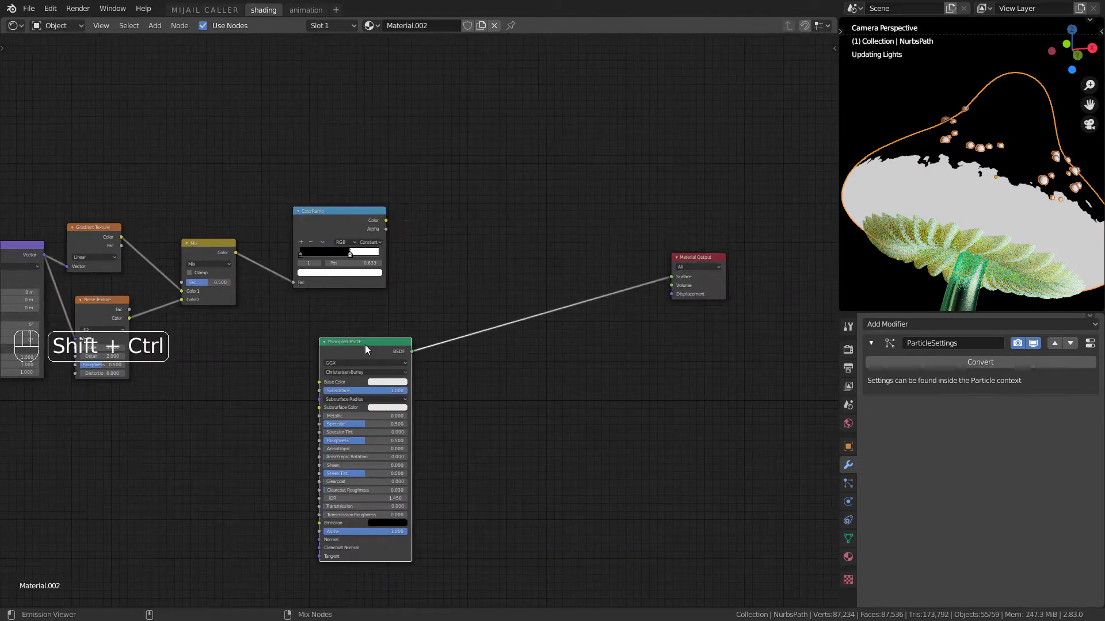
Duplicate the Principled BSDF below the original and give the copy a red Subsurface Color
middle_click_drag(452, 335, 505, 244)
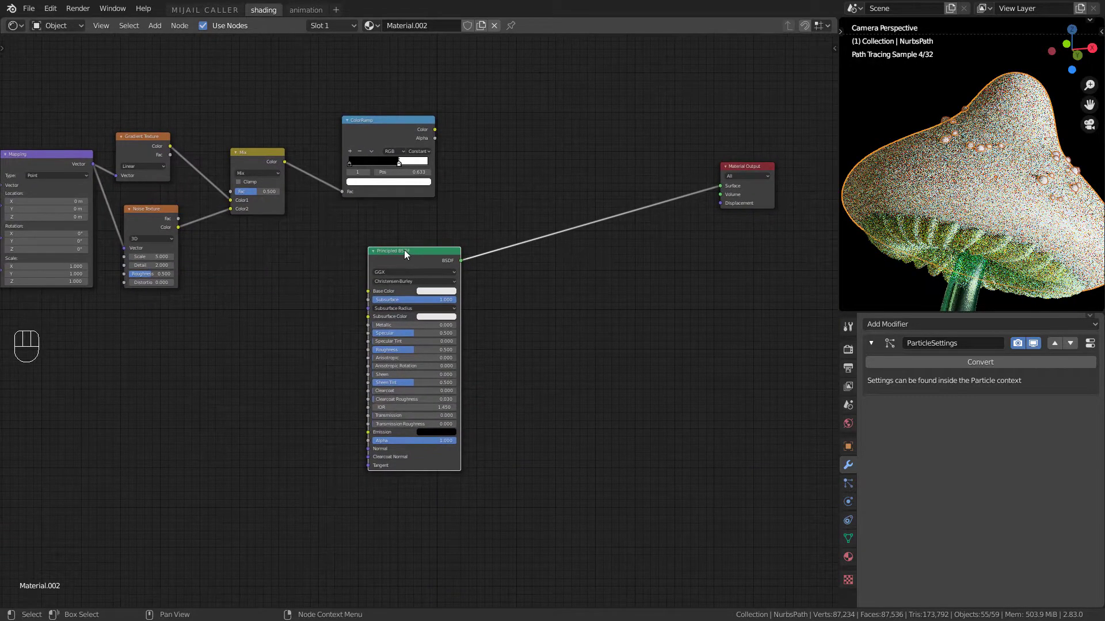
left_click_drag(404, 250, 374, 239)
key("shift+d")
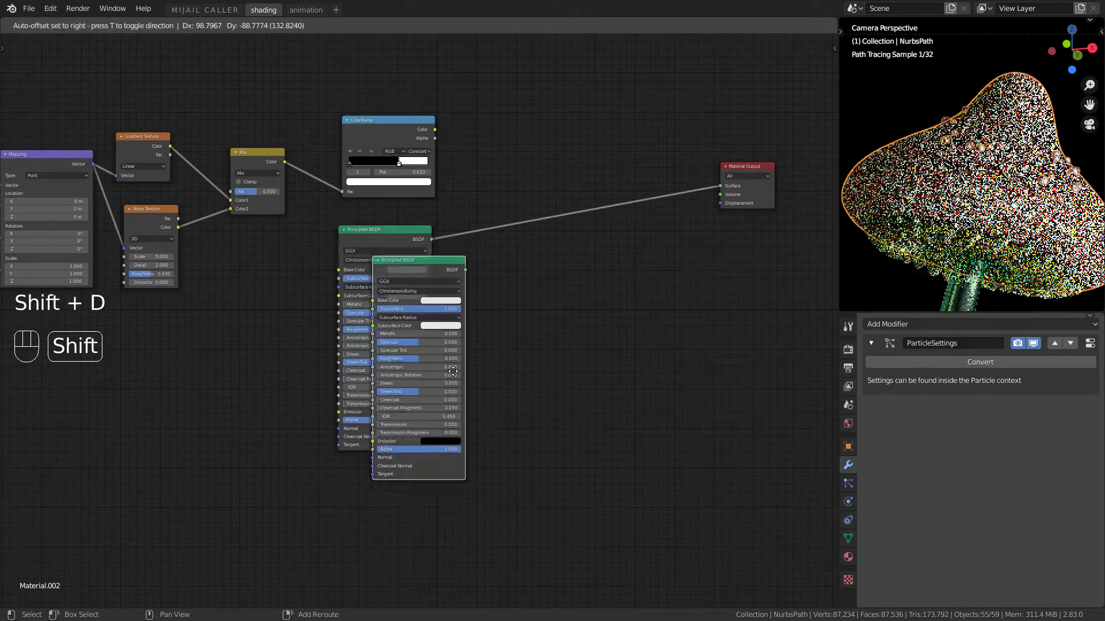
left_click(377, 489)
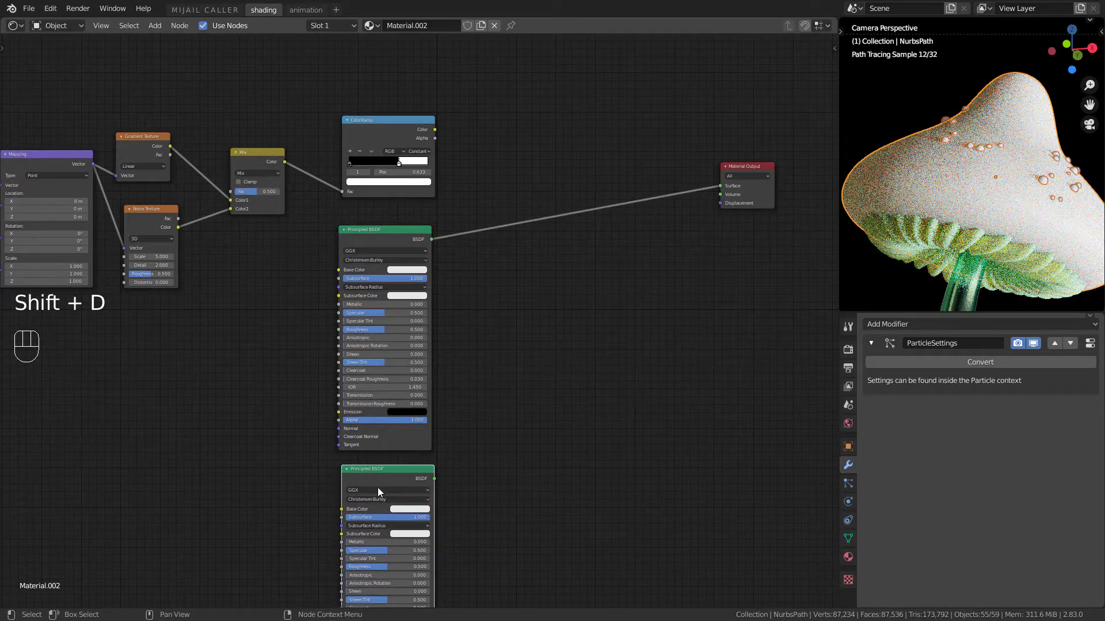
left_click(405, 535)
left_click_drag(424, 453, 419, 480)
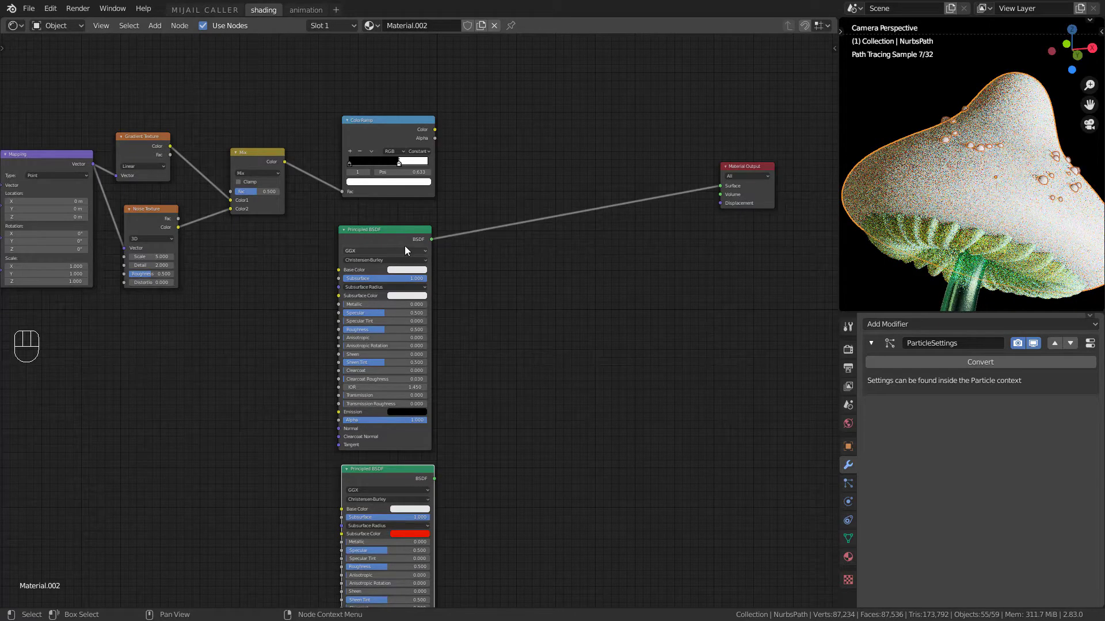
Combine the two Principled BSDFs in a Mix Shader and drive its Fac with the ColorRamp's Color output
right_click_drag(394, 244, 384, 494, "ctrl+shift")
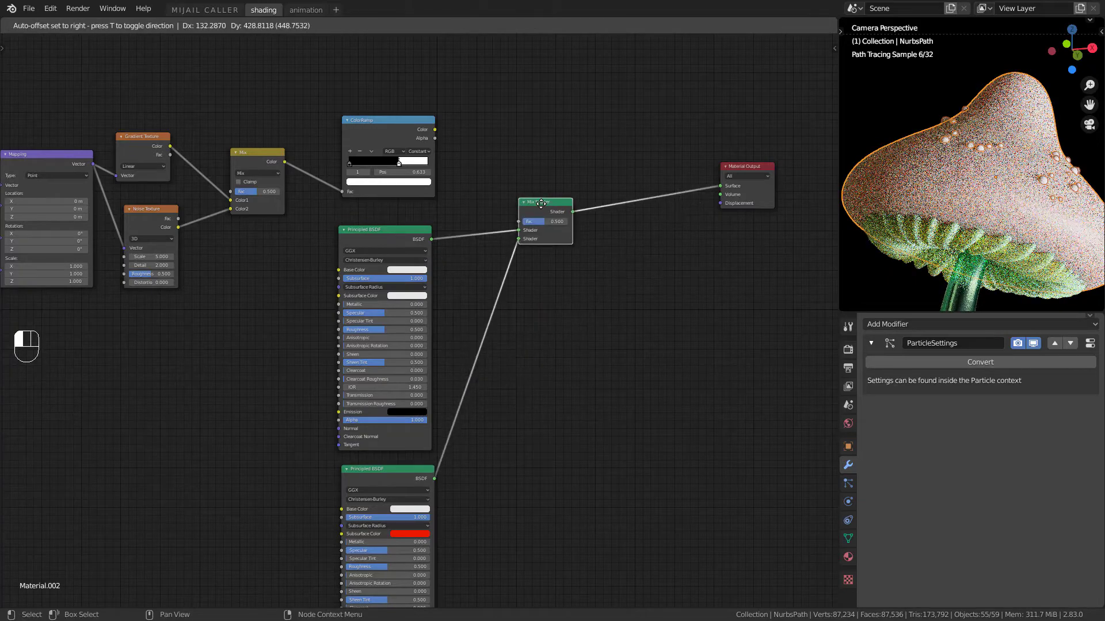
left_click(536, 126)
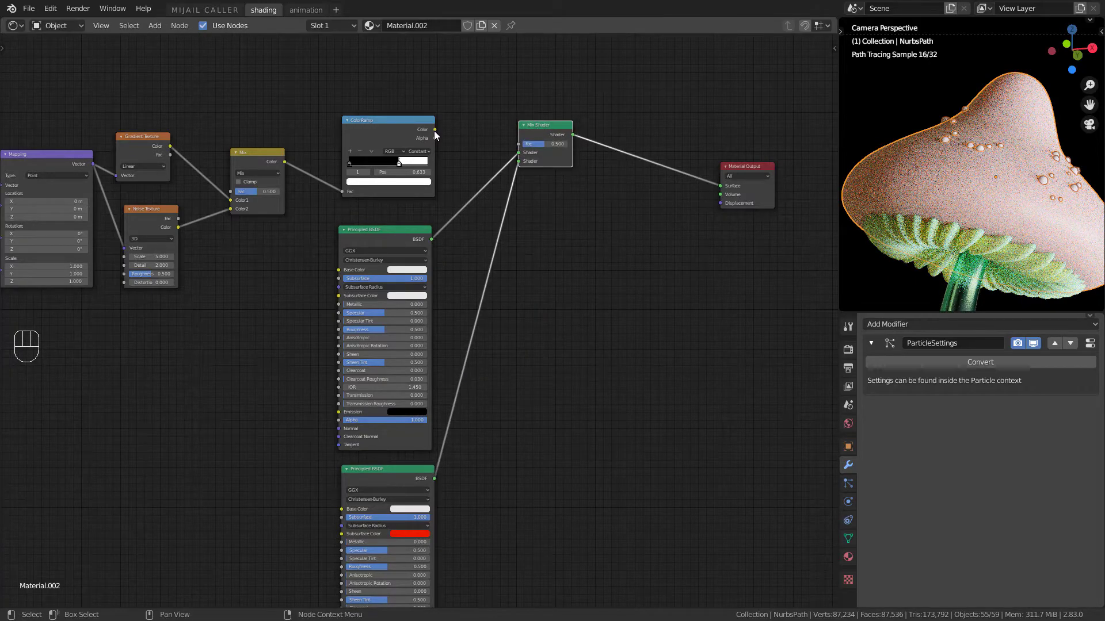
left_click_drag(434, 130, 516, 144)
Collapse the Texture Coordinate, Mapping, Gradient Texture and Noise Texture nodes and arrange them compactly before the Mix and ColorRamp nodes
middle_click_drag(510, 353, 576, 367)
scroll(576, 367, "down", 5)
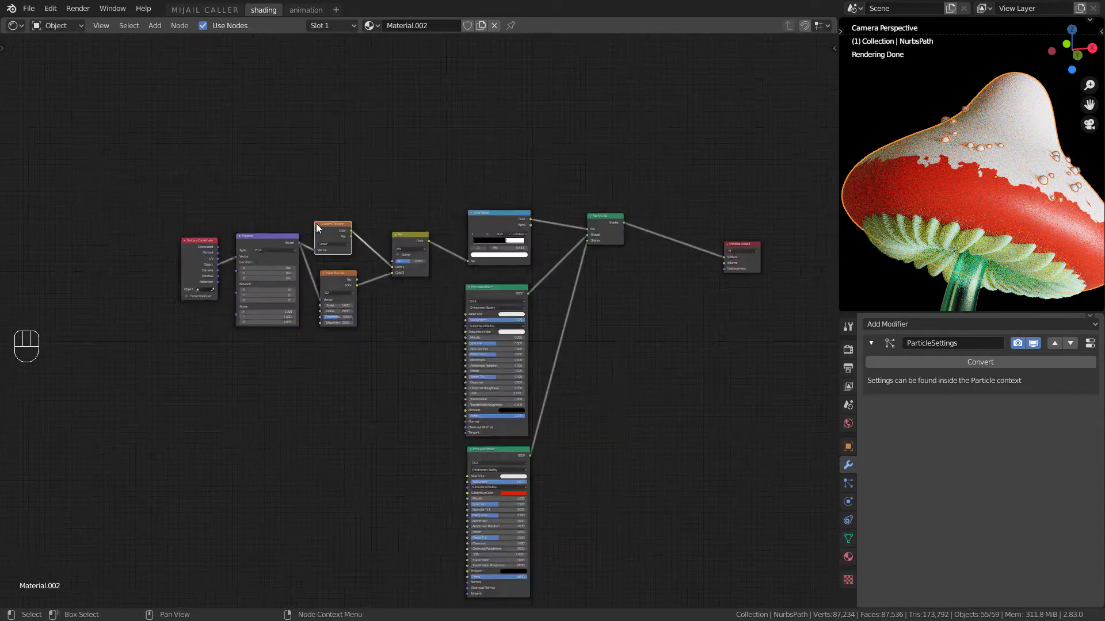
scroll(338, 213, "up", 10)
left_click(293, 253)
left_click(304, 359)
left_click_drag(326, 359, 314, 242)
left_click_drag(492, 275, 446, 188)
middle_click_drag(322, 242, 581, 254)
left_click(355, 218)
left_click(237, 227)
middle_click_drag(518, 322, 347, 371)
left_click_drag(737, 288, 621, 239)
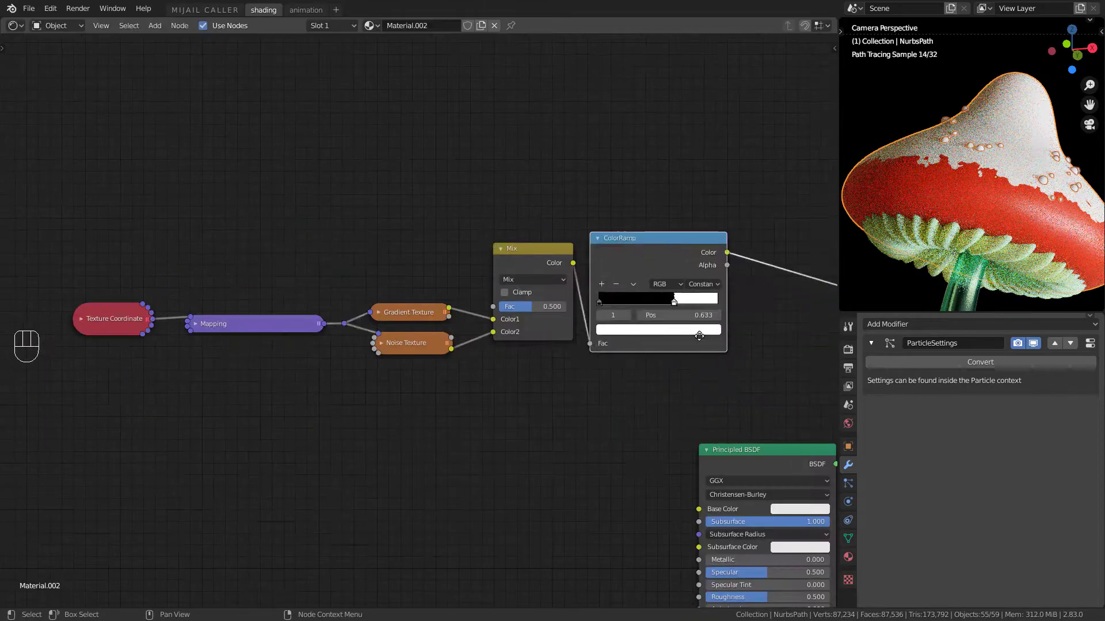
Set the lower Principled BSDF's Subsurface Color to pale cyan and the upper one's to turquoise 67E7E1
middle_click_drag(691, 546, 369, 52)
left_click(490, 404)
left_click(503, 267)
middle_click_drag(489, 115, 490, 208)
left_click(481, 146)
left_click(500, 182)
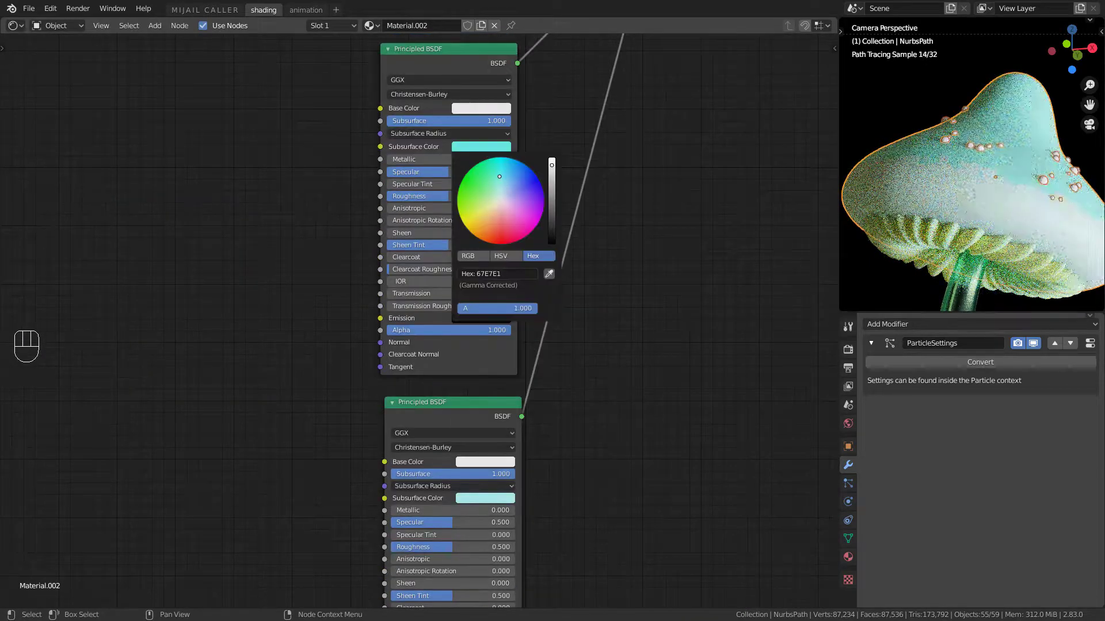
Line up the shader nodes, duplicate the pale cyan Principled BSDF below itself and make the copy's Subsurface Color deep blue
scroll(455, 449, "down", 4)
left_click_drag(446, 361, 547, 358)
middle_click_drag(547, 345, 454, 287)
left_click_drag(459, 299, 343, 353)
middle_click_drag(344, 353, 375, 249)
scroll(377, 251, "down", 3)
left_click_drag(387, 253, 394, 252)
left_click(393, 252)
key("shift+d")
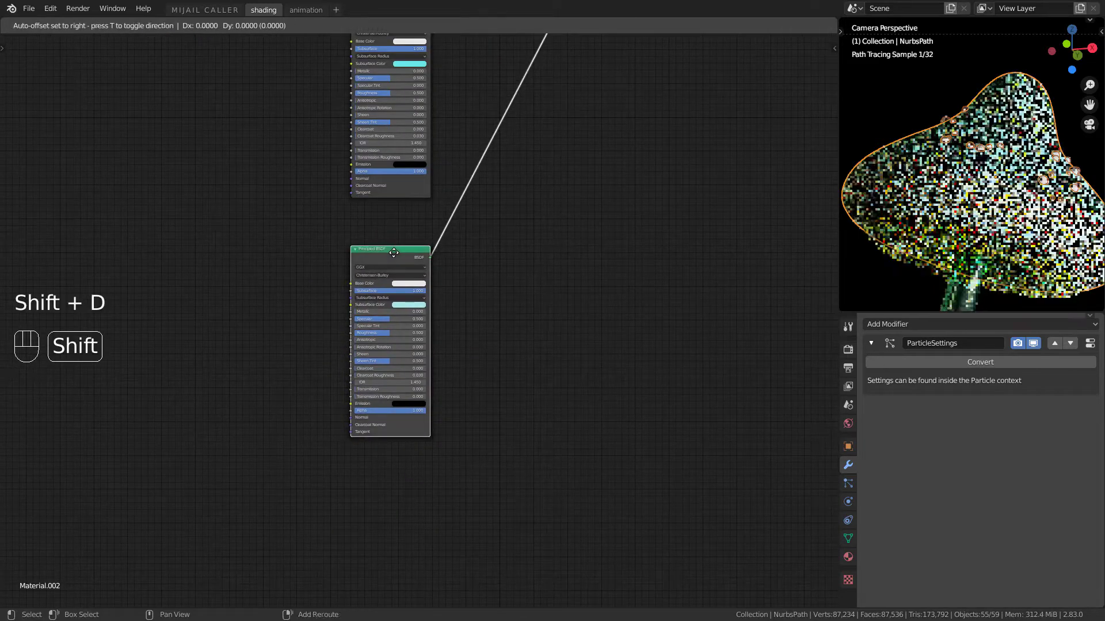
left_click(393, 460)
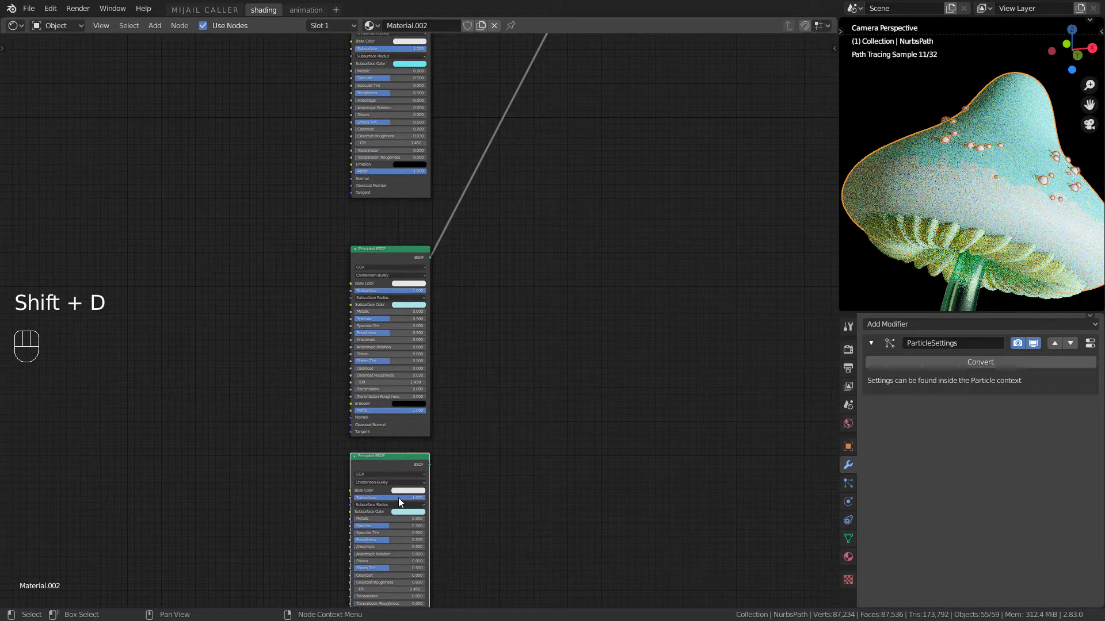
left_click(405, 513)
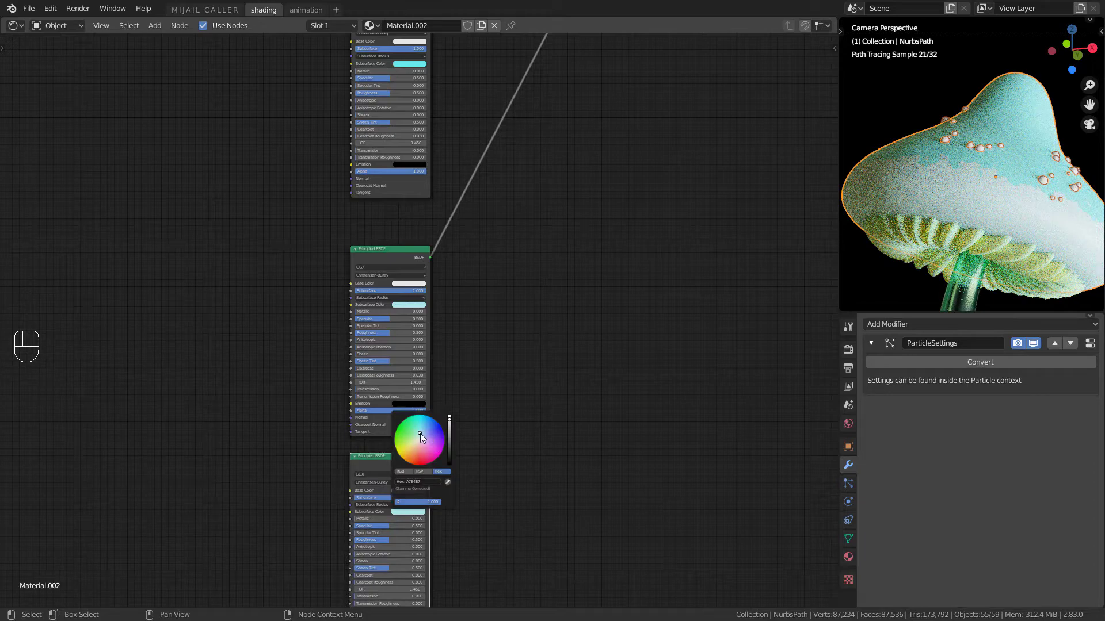
left_click_drag(420, 433, 444, 432)
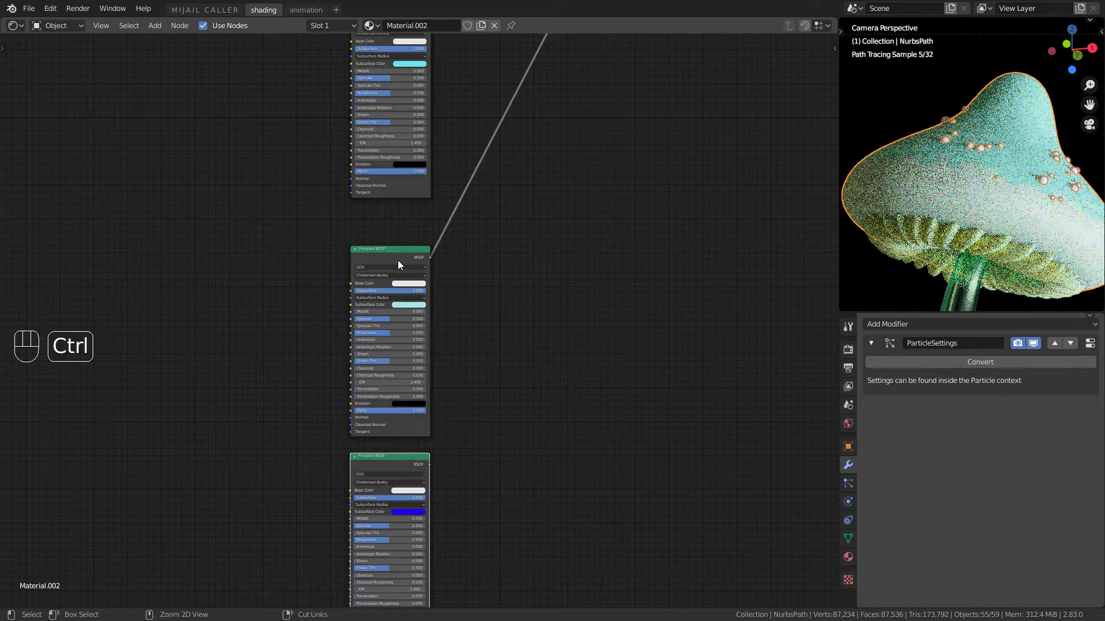
Combine the pale cyan and blue Principled BSDFs in a Mix Shader and add a second ColorRamp node beside them
right_click_drag(397, 260, 389, 503, "ctrl+shift")
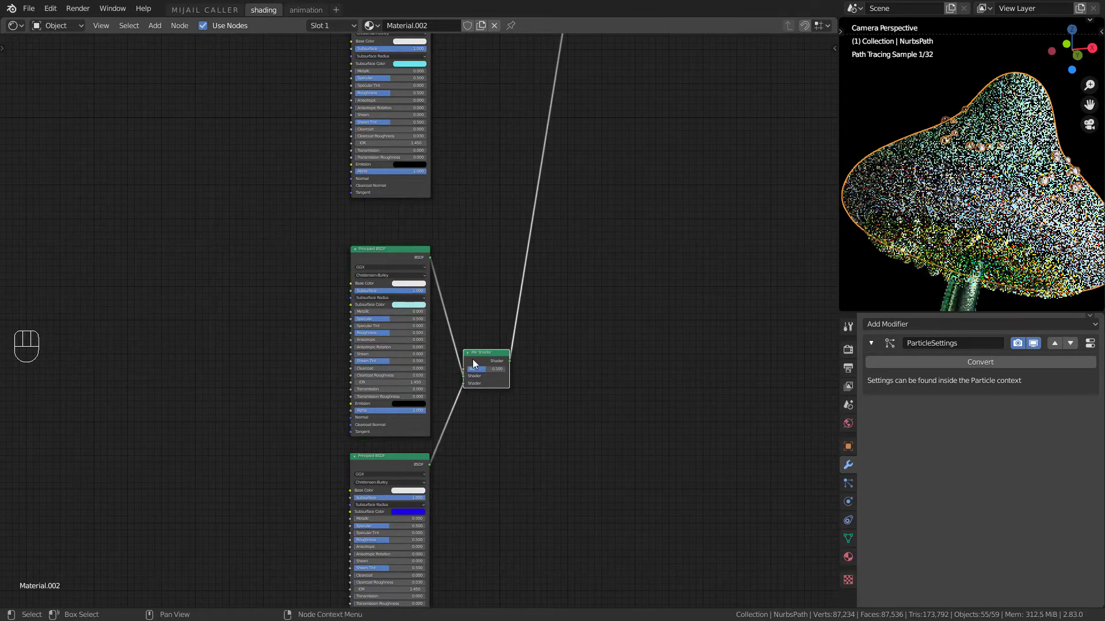
left_click_drag(471, 359, 487, 204)
middle_click_drag(481, 258, 679, 289)
key("shift+a")
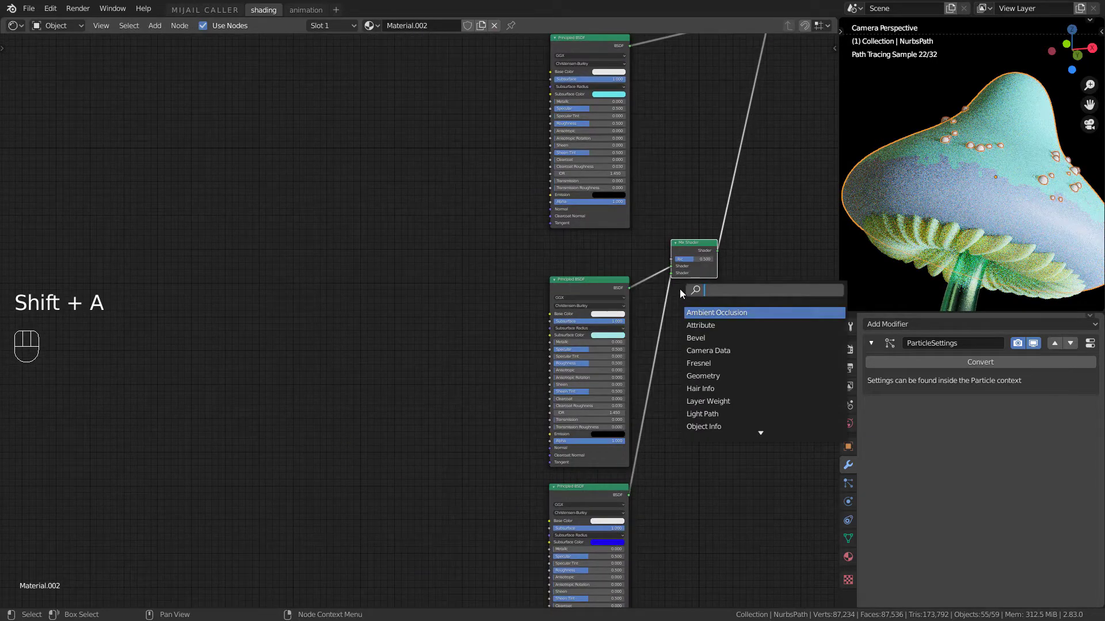
type("colo")
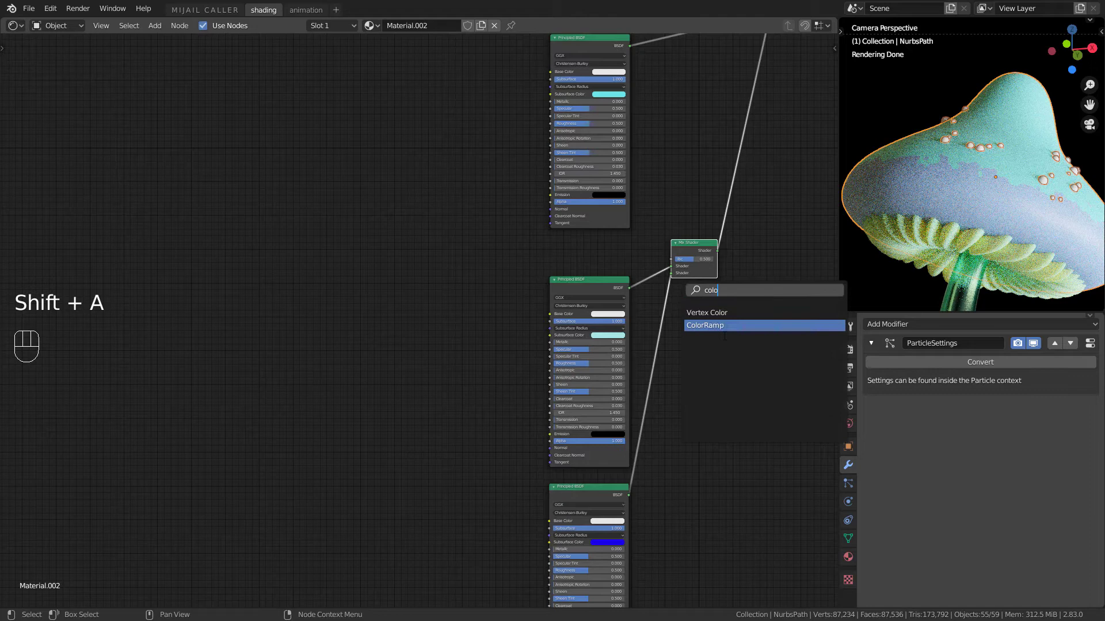
key("Return")
left_click(433, 230)
Add a Voronoi Texture node and connect its Distance output to the new ColorRamp's Fac input
key("shift+a")
mouse_move(434, 231)
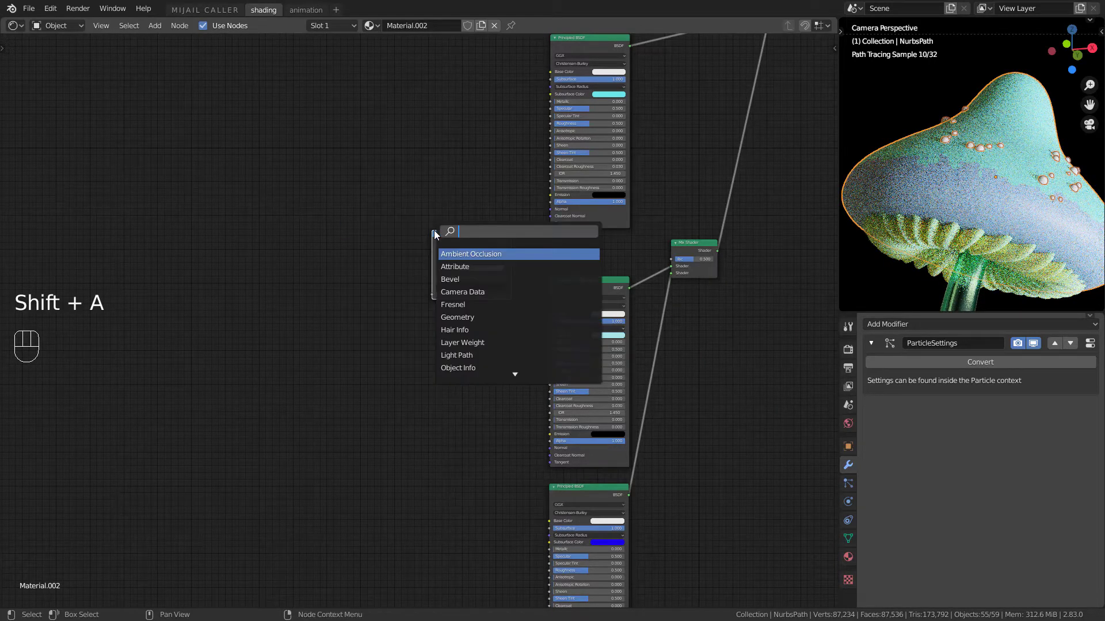
type("voro")
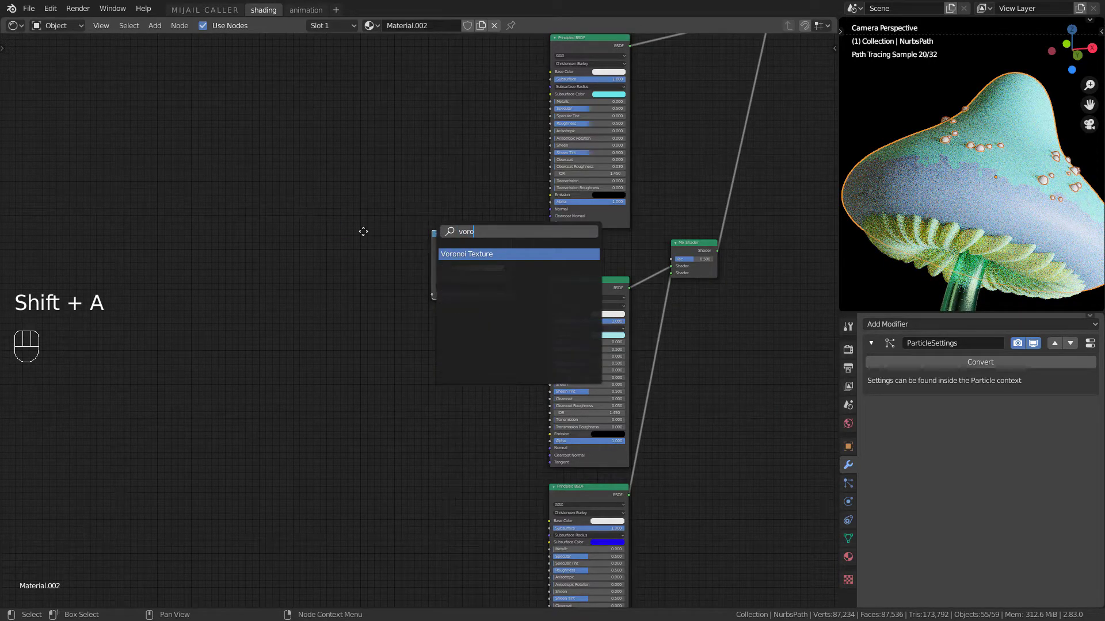
key("Return")
left_click(312, 226)
scroll(327, 233, "up", 2)
left_click_drag(341, 215, 434, 286)
left_click_drag(309, 225, 324, 239)
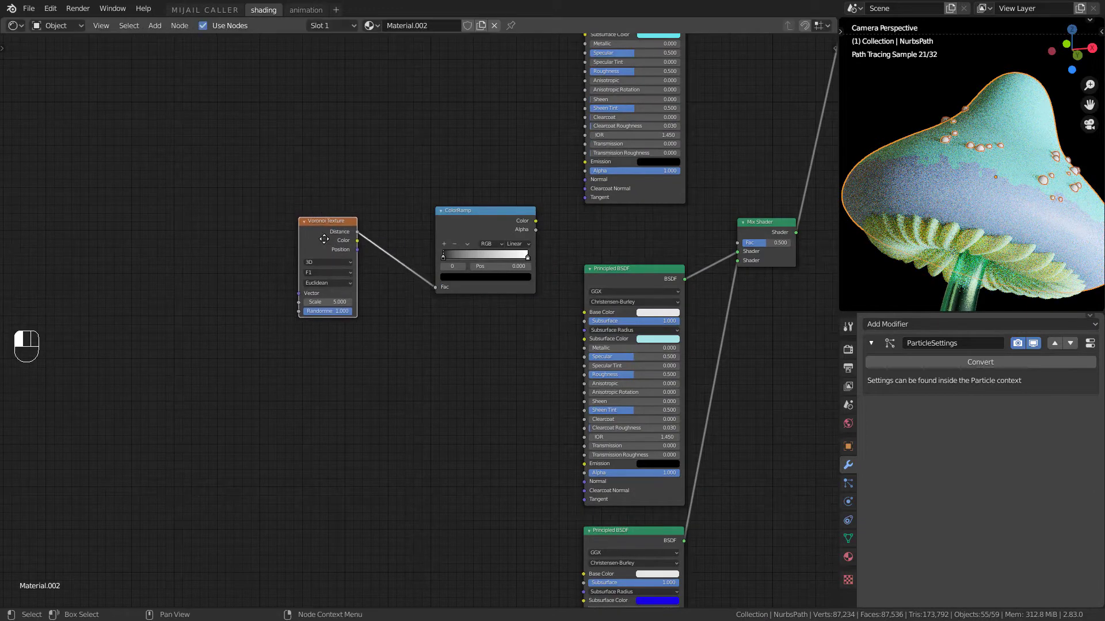
Connect the new ColorRamp's Color output to the Fac of the Mix Shader joining the pale cyan and blue shaders
middle_click_drag(484, 313, 409, 330)
scroll(410, 330, "up", 2)
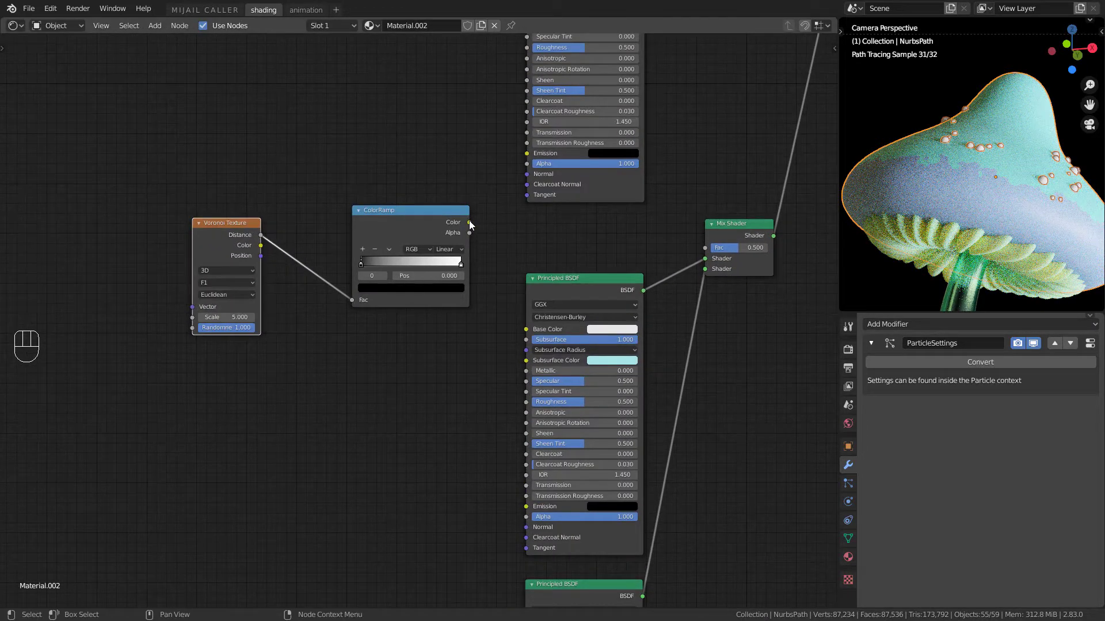
left_click_drag(470, 223, 705, 248)
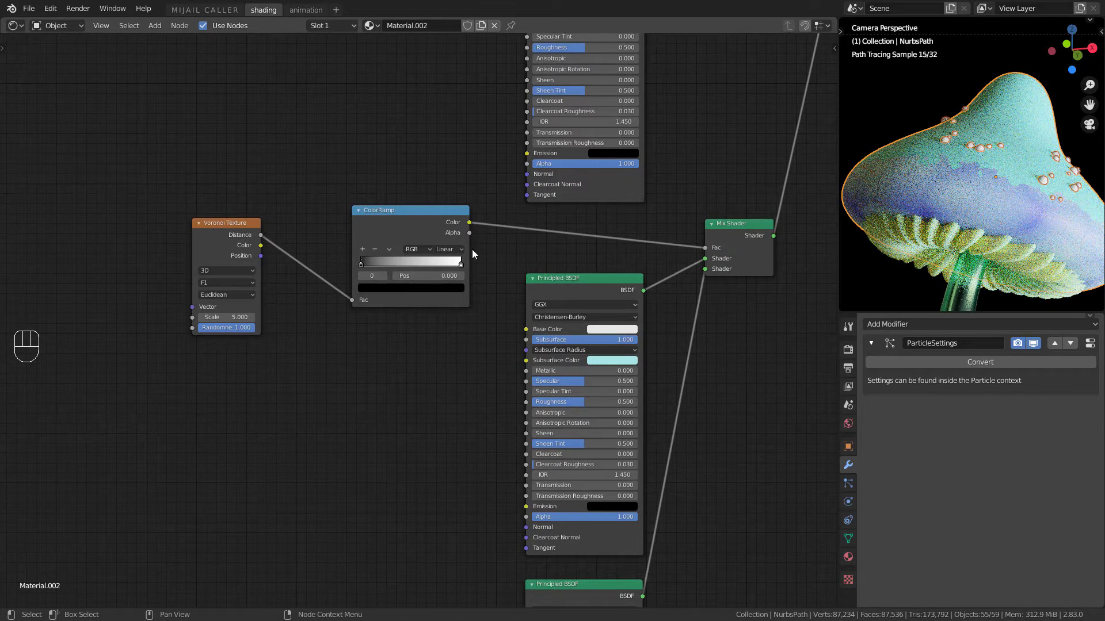
Switch the Voronoi mask's ColorRamp to Constant interpolation and move its white stop to about 0.593
left_click(454, 249)
left_click(459, 303)
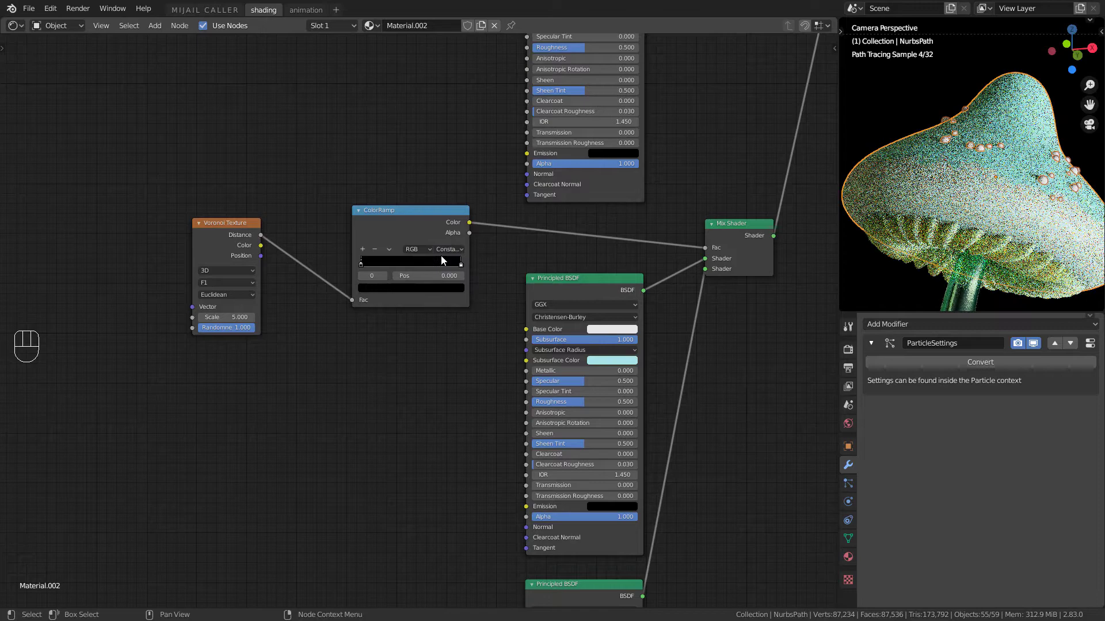
left_click_drag(461, 263, 414, 268)
Add Texture Coordinate and Mapping nodes before the Voronoi Texture, feeding the Object output into the Mapping's Vector
middle_click_drag(258, 279, 458, 230)
left_click(371, 253)
key("ctrl+t")
right_click_drag(218, 235, 347, 232, "alt+shift")
left_click(331, 234)
left_click(326, 233)
middle_click_drag(356, 245, 221, 263)
scroll(222, 262, "down", 2)
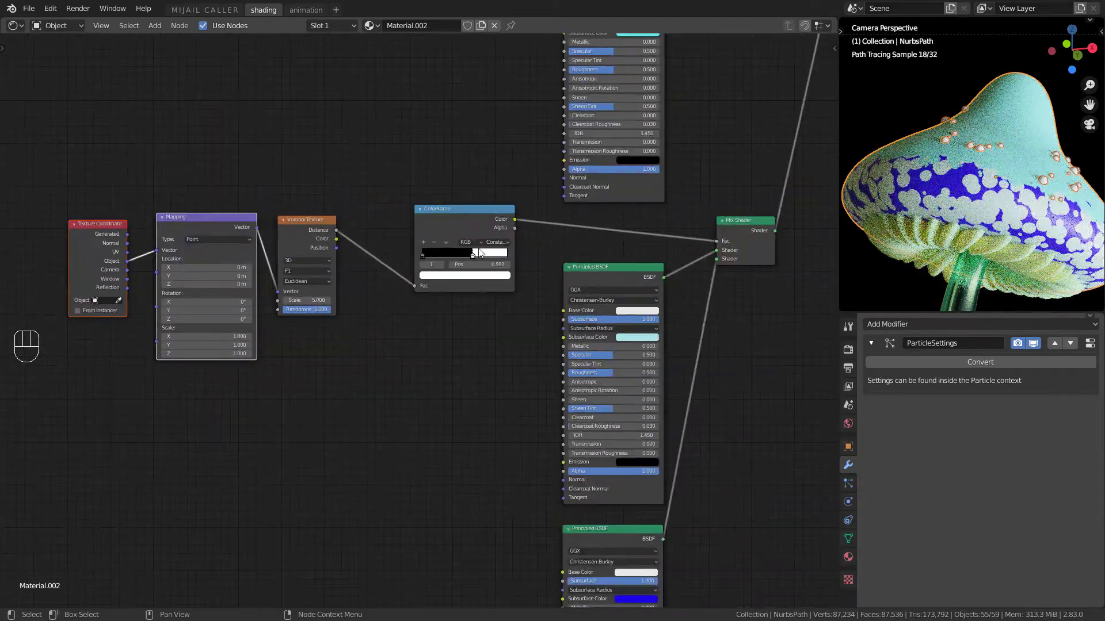
Add a third, black stop to the Voronoi ColorRamp at 0.482, leaving only a narrow white band for thin rings
left_click(423, 243)
scroll(493, 258, "up", 3)
left_click_drag(489, 258, 472, 237)
left_click_drag(499, 237, 474, 238)
scroll(536, 333, "down", 3)
Set the blue Principled BSDF's Subsurface Color to hex fff and its Metallic to 1.000
middle_click_drag(803, 310, 577, 248)
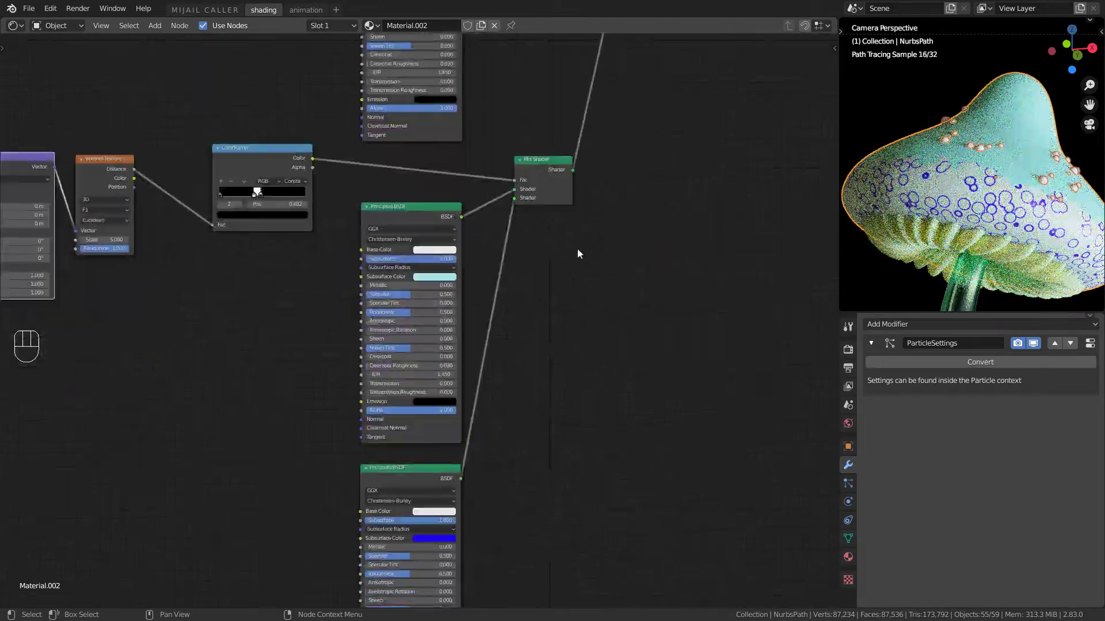
middle_click_drag(396, 408, 353, 258)
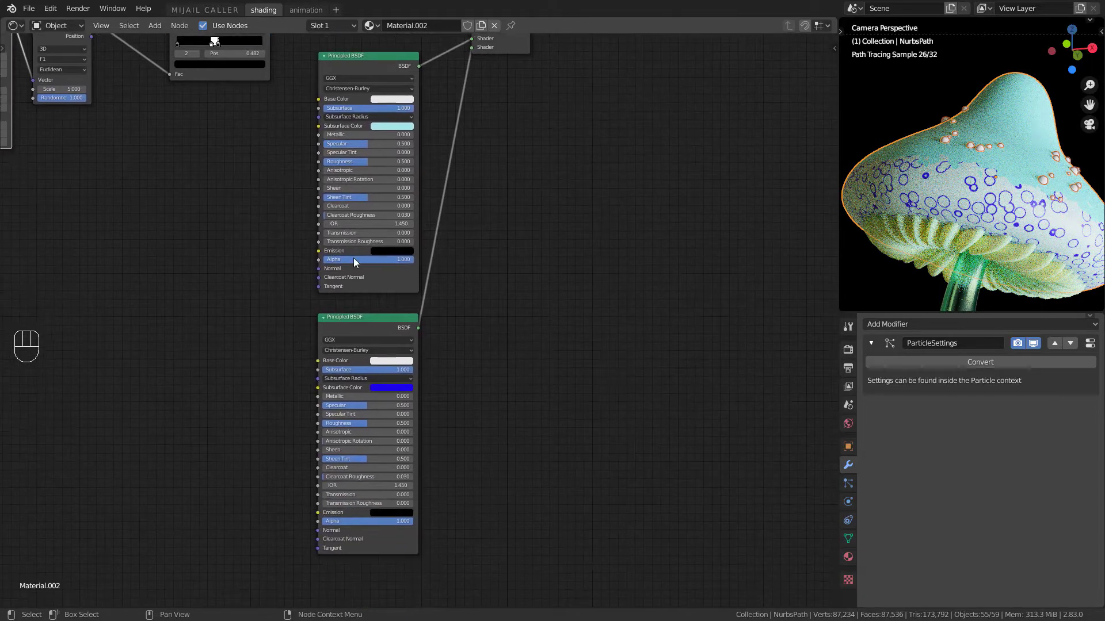
left_click(403, 387)
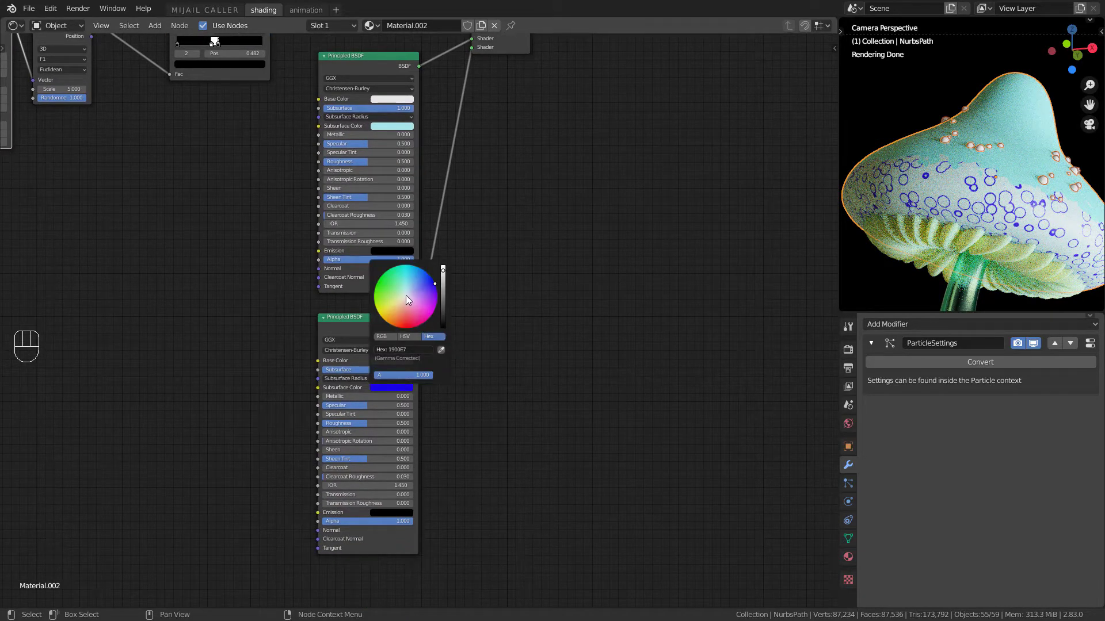
left_click(414, 348)
type("fff")
key("Return")
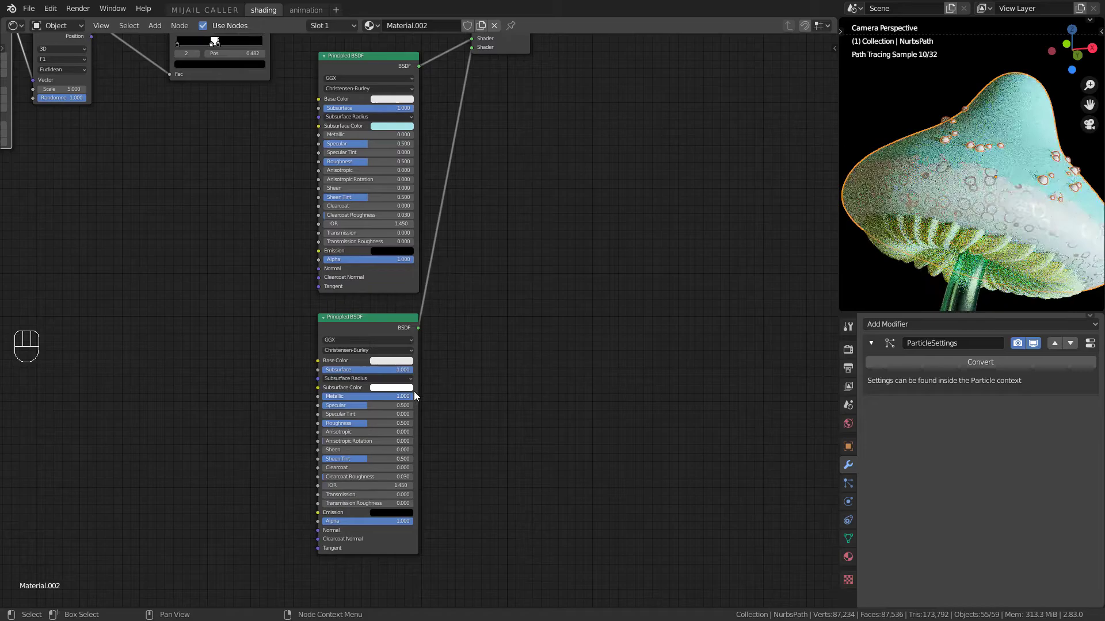
Set the X scale of the Voronoi texture's Mapping node to 2.300
middle_click_drag(116, 140, 263, 260)
middle_click_drag(111, 242, 298, 323)
scroll(298, 323, "up", 5)
mouse_move(293, 331)
left_mouse_down()
mouse_move(346, 331)
mouse_move(277, 330)
left_mouse_up()
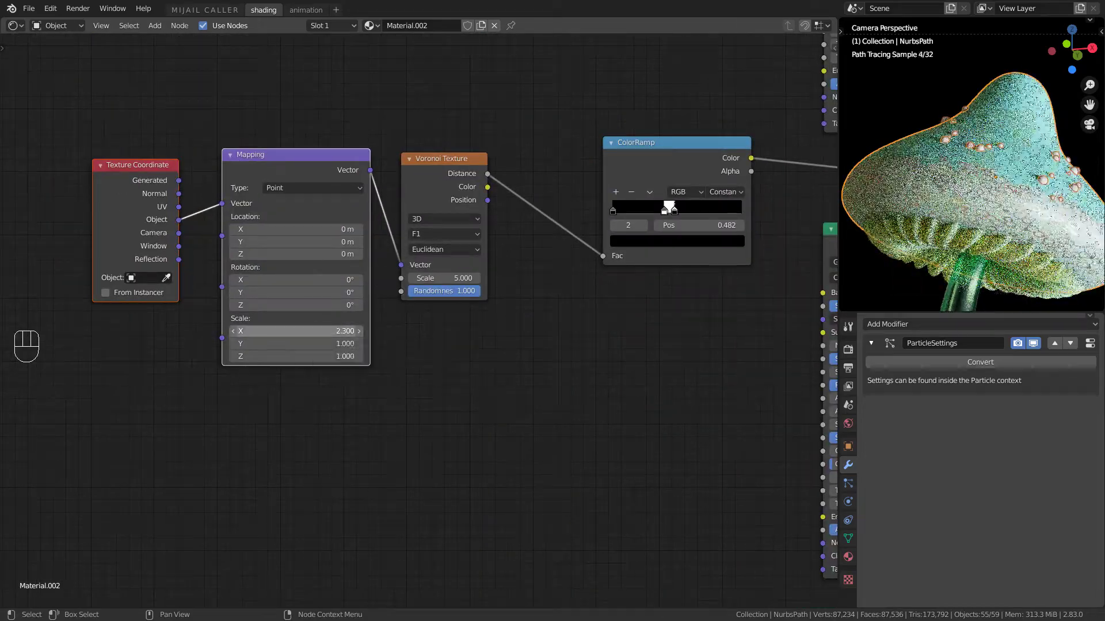
Lower the white metallic Principled BSDF's Roughness to 0.370 and deselect all objects in the scene
middle_click_drag(493, 327, 274, 306)
key("alt+a")
scroll(309, 370, "down", 3)
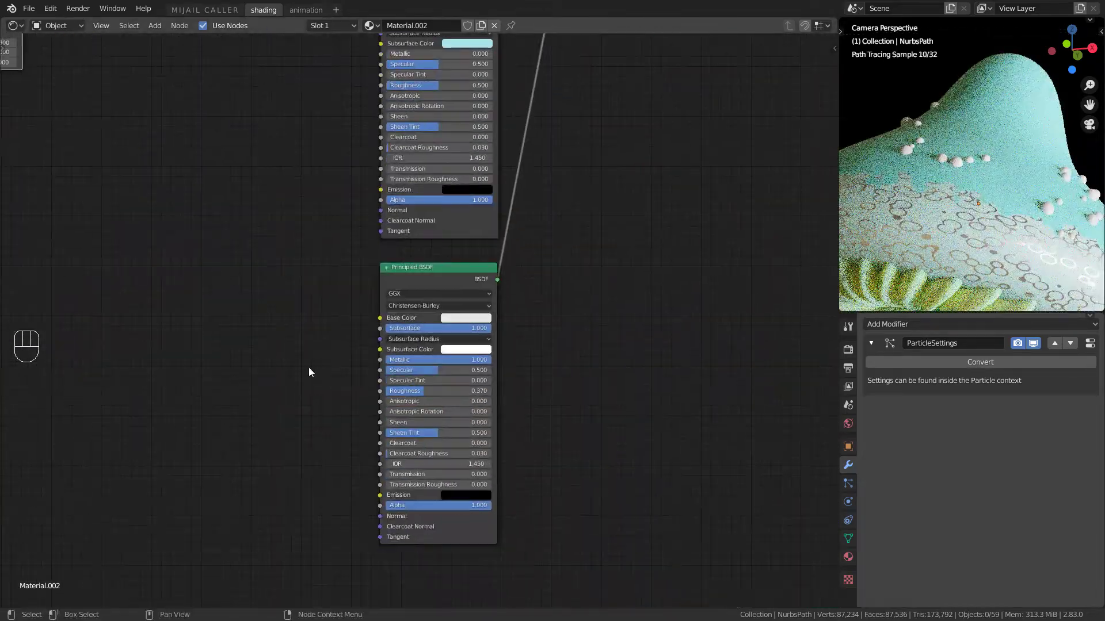
Collapse the two Principled BSDF nodes of the Voronoi ring group and move the lower one up beneath the other
scroll(555, 305, "down", 2)
middle_click_drag(560, 298, 622, 433)
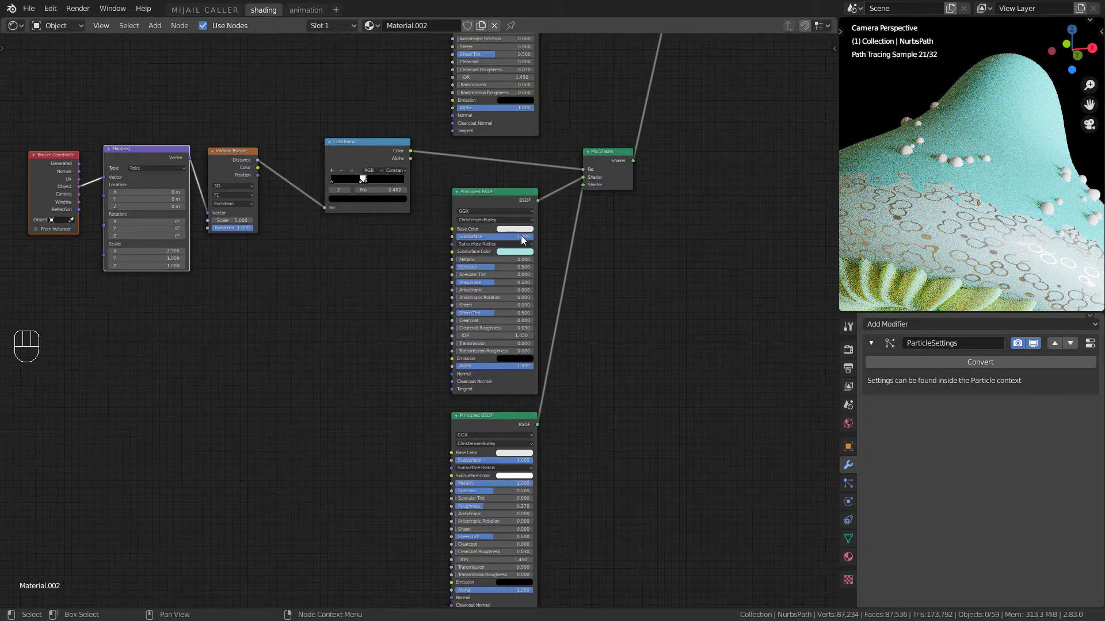
left_click(456, 416)
left_click(456, 191)
left_click_drag(497, 401, 504, 278)
middle_click_drag(322, 262, 329, 407)
Move the whole Voronoi node group further down and shift the cyan Principled BSDF away from its Mix Shader to free space
scroll(328, 408, "down", 4)
left_click_drag(98, 336, 527, 420)
left_click_drag(469, 368, 447, 563)
left_click_drag(459, 296, 446, 303)
key("ctrl+z")
left_click_drag(460, 306, 400, 394)
middle_click_drag(502, 336, 620, 299)
scroll(620, 298, "down", 2)
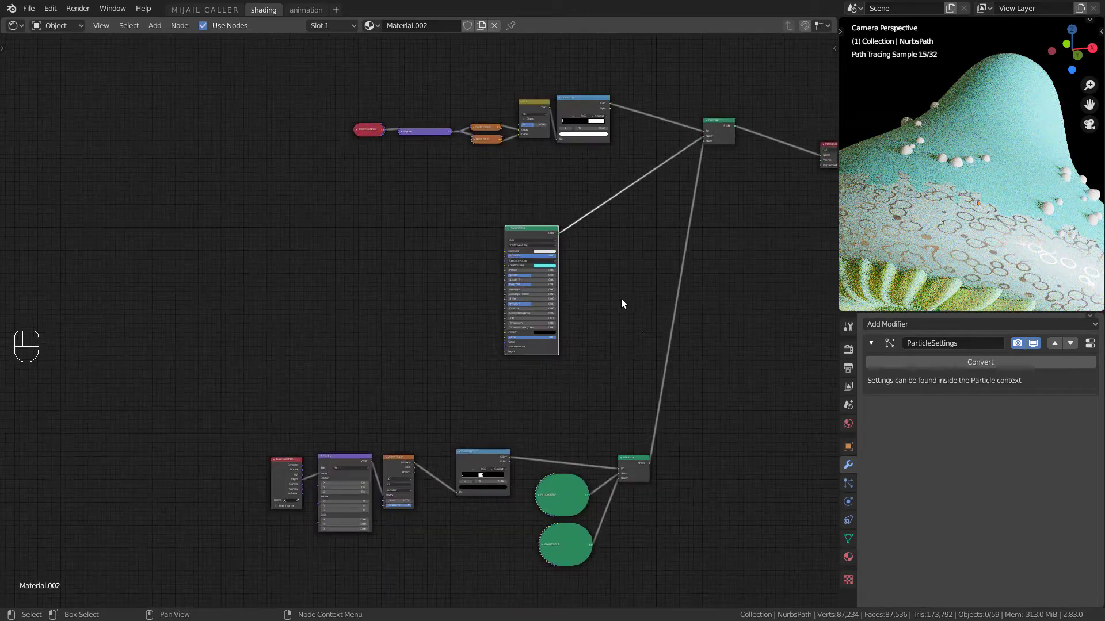
left_click_drag(547, 226, 474, 181)
Duplicate a Mix Shader and the cyan Principled BSDF, blending the original and its copy through the new Mix Shader
scroll(495, 250, "up", 3)
left_click(689, 495)
key("shift+d")
left_click(622, 160)
key("shift+d")
left_click(473, 358)
left_click_drag(518, 358, 603, 183)
Change the duplicated Principled BSDF's Subsurface Color to yellow
scroll(521, 426, "up", 4)
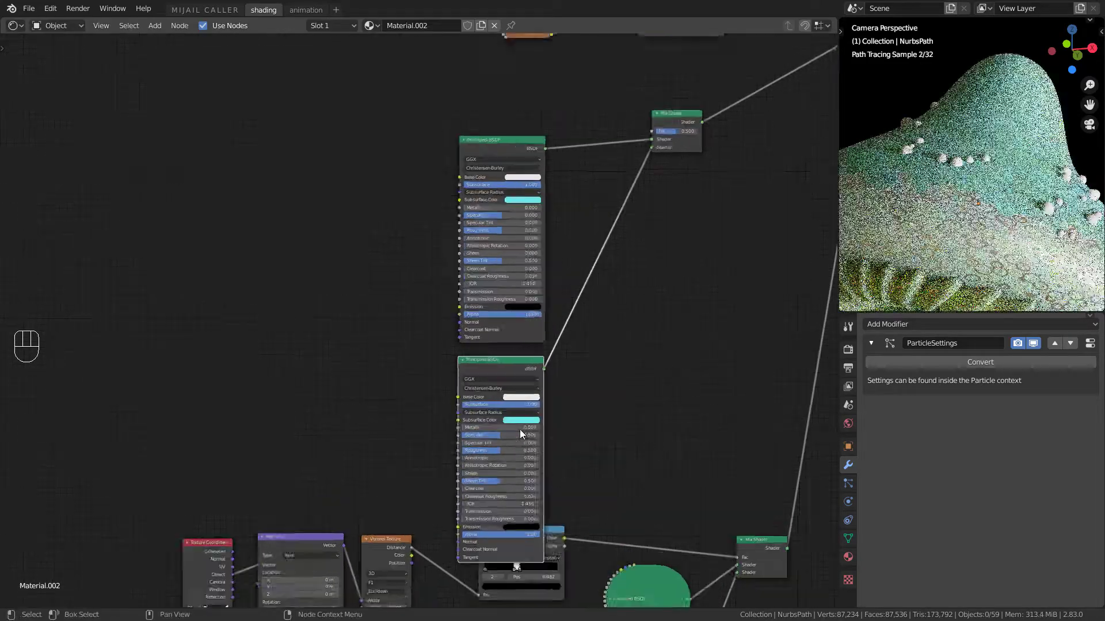
left_click(530, 427)
left_click(520, 356)
Duplicate the gradient and noise mask nodes with their ColorRamp and feed the copy into the new Mix Shader's Fac
middle_click_drag(650, 211, 586, 390)
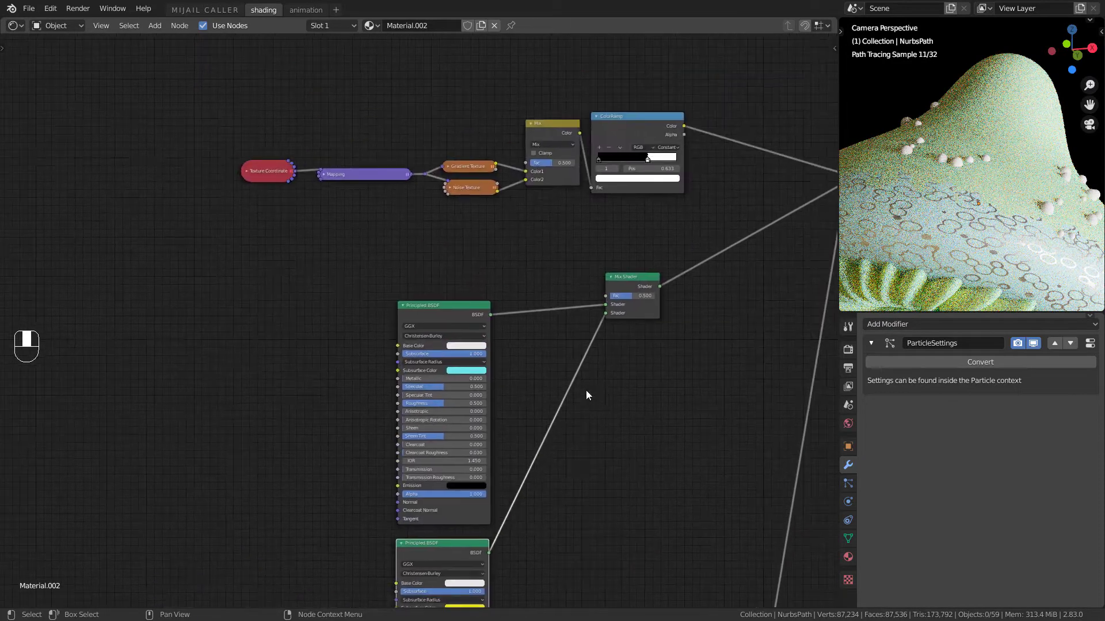
scroll(588, 391, "down", 3)
middle_click_drag(672, 408, 695, 456)
left_click_drag(304, 187, 697, 290)
key("shift+d")
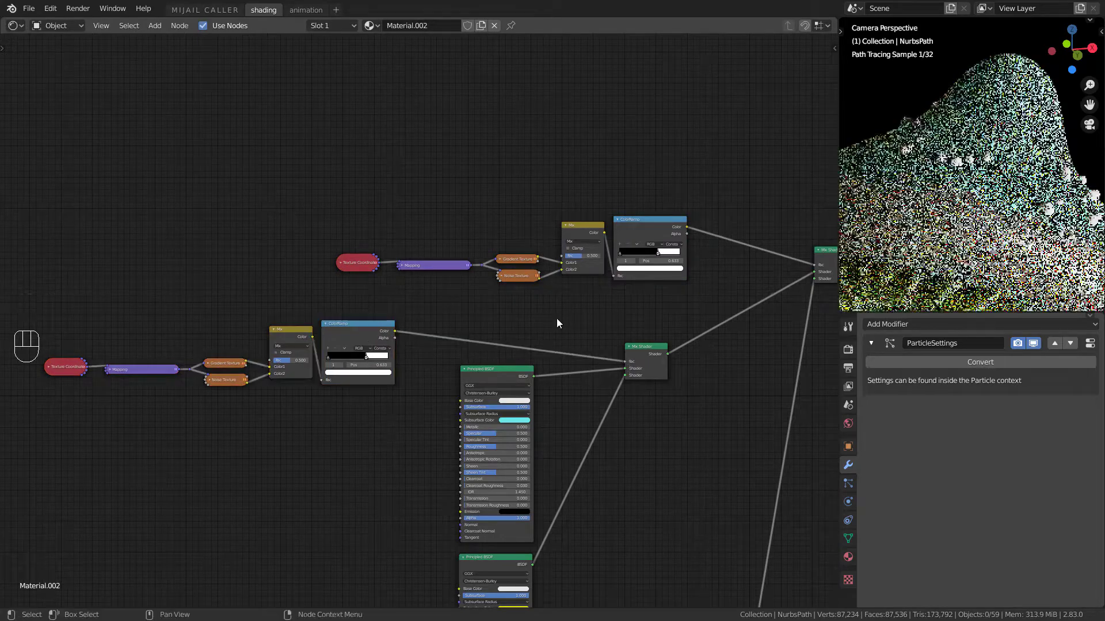
Expand the copied mask's Mapping node and set its X location to 1.6 m
middle_click_drag(336, 402, 494, 338)
scroll(494, 338, "up", 3)
middle_click_drag(495, 339, 401, 286)
scroll(401, 285, "up", 2)
middle_click_drag(432, 213, 612, 182)
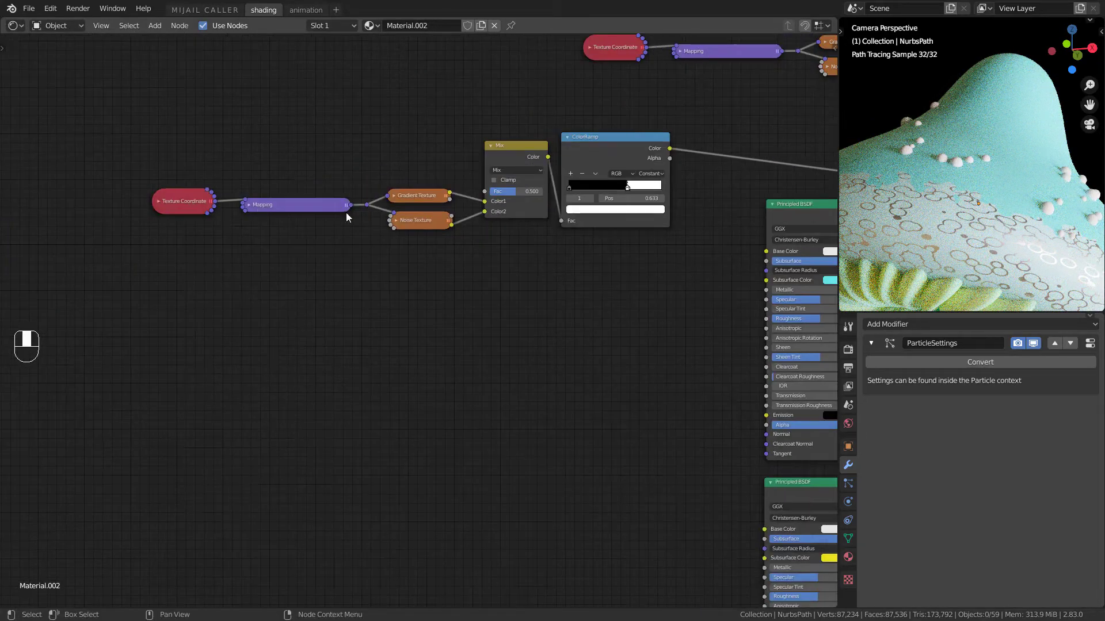
left_click(250, 206)
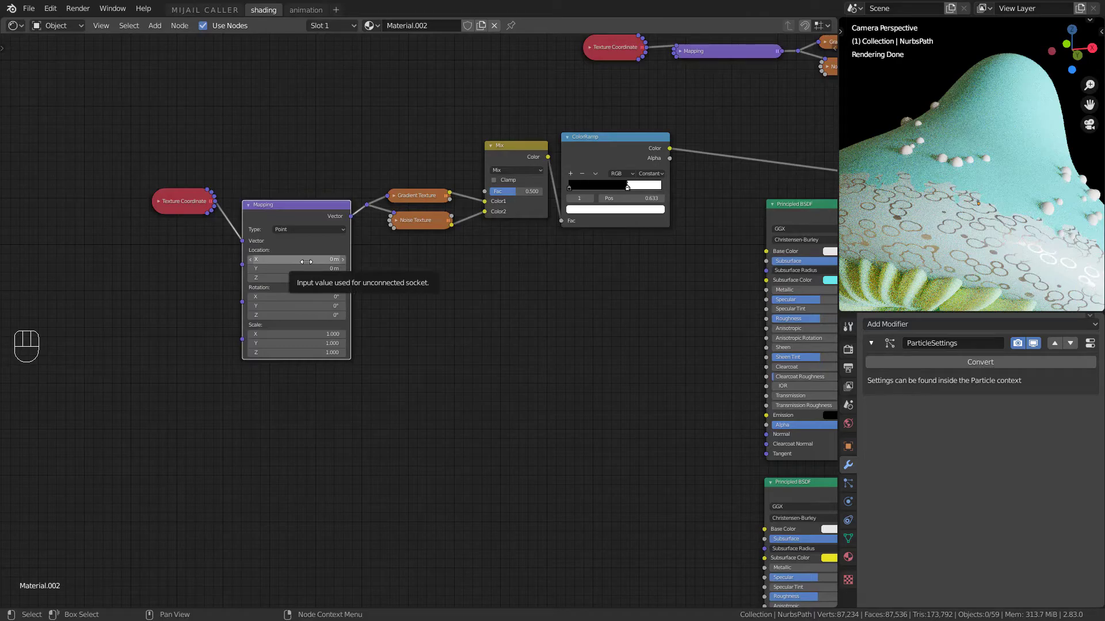
left_click_drag(296, 260, 290, 259)
Add a third, black stop at 0.675 to the copied mask's ColorRamp, leaving a narrow white band
middle_click_drag(513, 342, 227, 286)
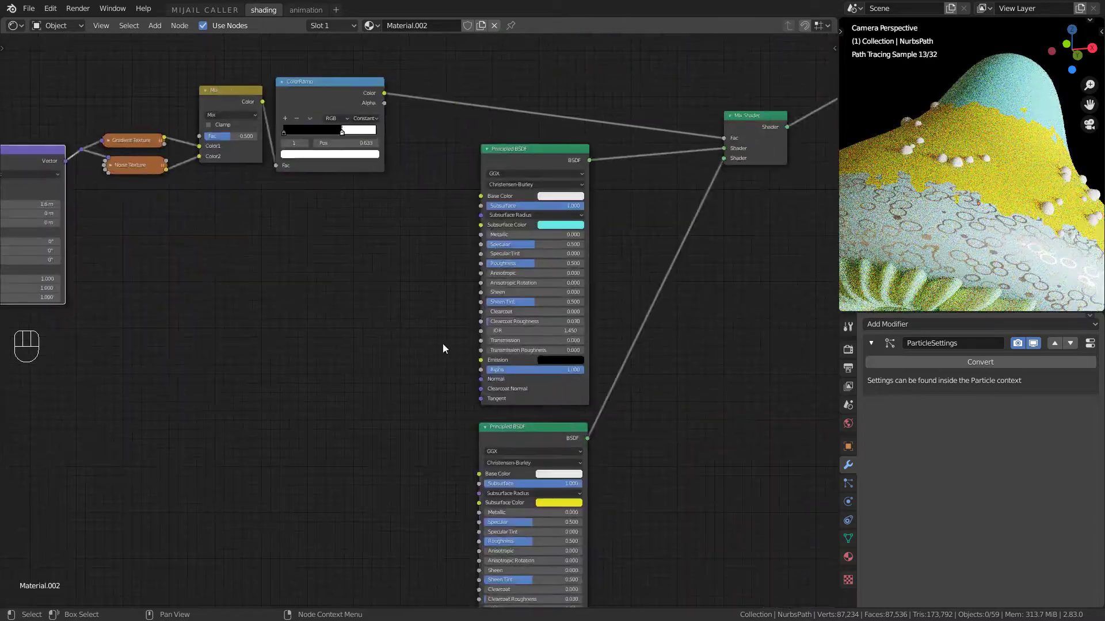
left_click_drag(352, 139, 350, 139)
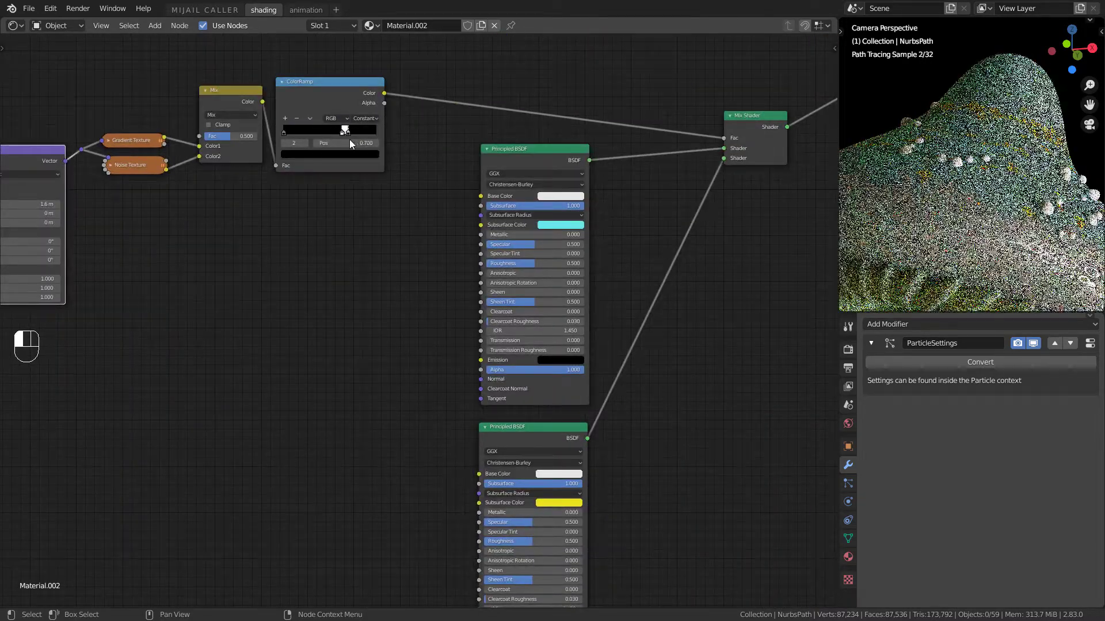
middle_click_drag(371, 160, 474, 320)
scroll(474, 320, "up", 3)
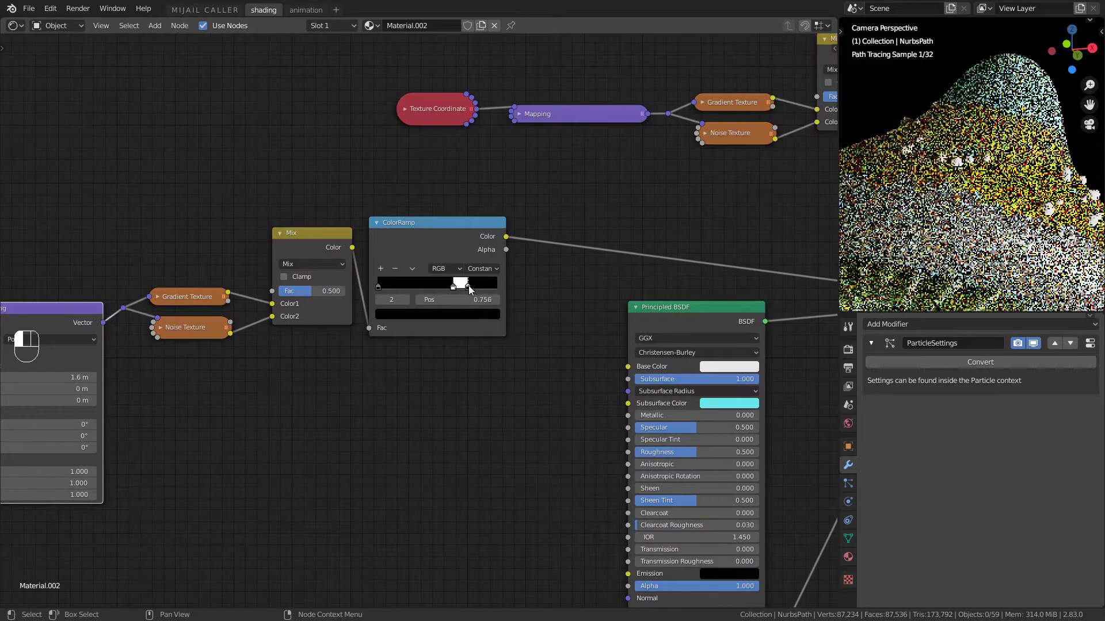
left_click_drag(461, 287, 456, 288)
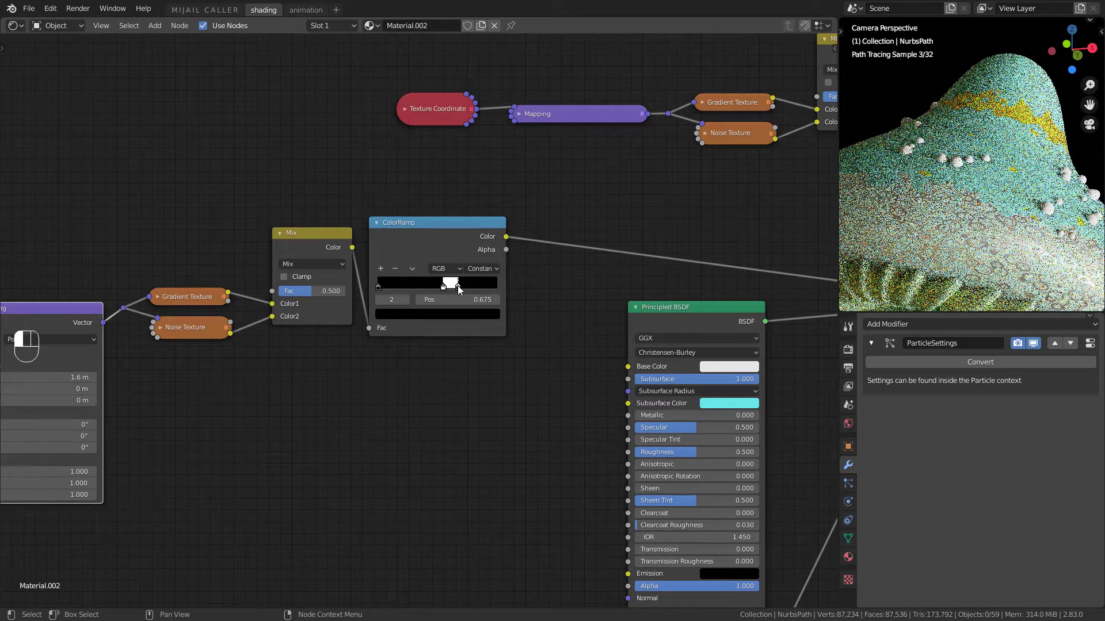
Set the yellow Principled BSDF's Roughness to 0.387 and Metallic to 0.000, and make its Subsurface Color light green
middle_click_drag(513, 367, 310, 138)
scroll(310, 138, "down", 3)
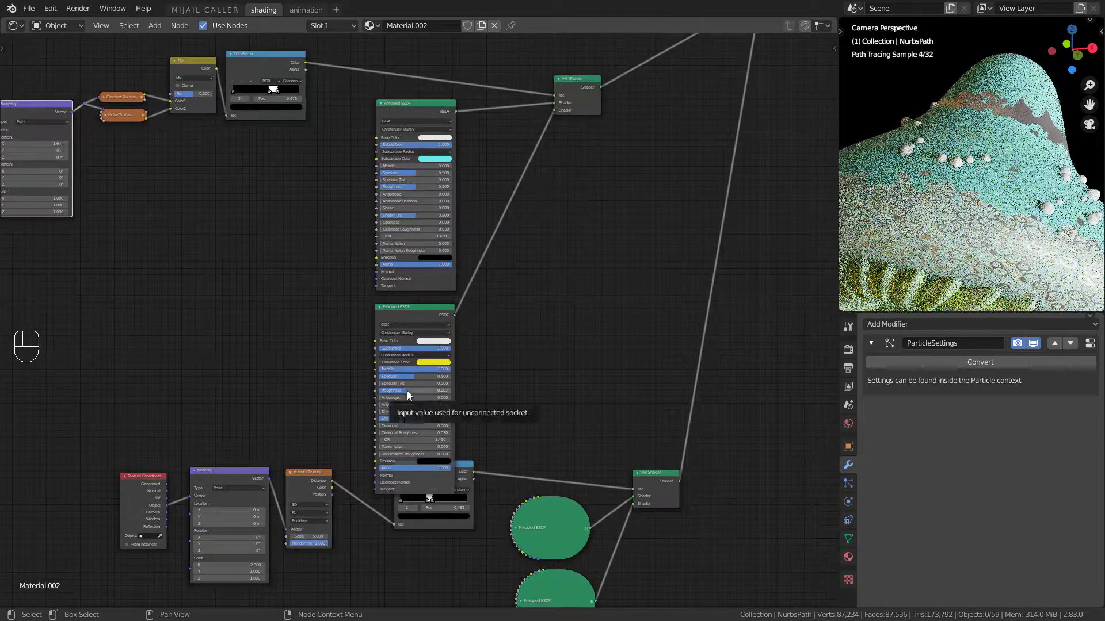
scroll(419, 323, "up", 3)
left_click_drag(420, 356, 362, 355)
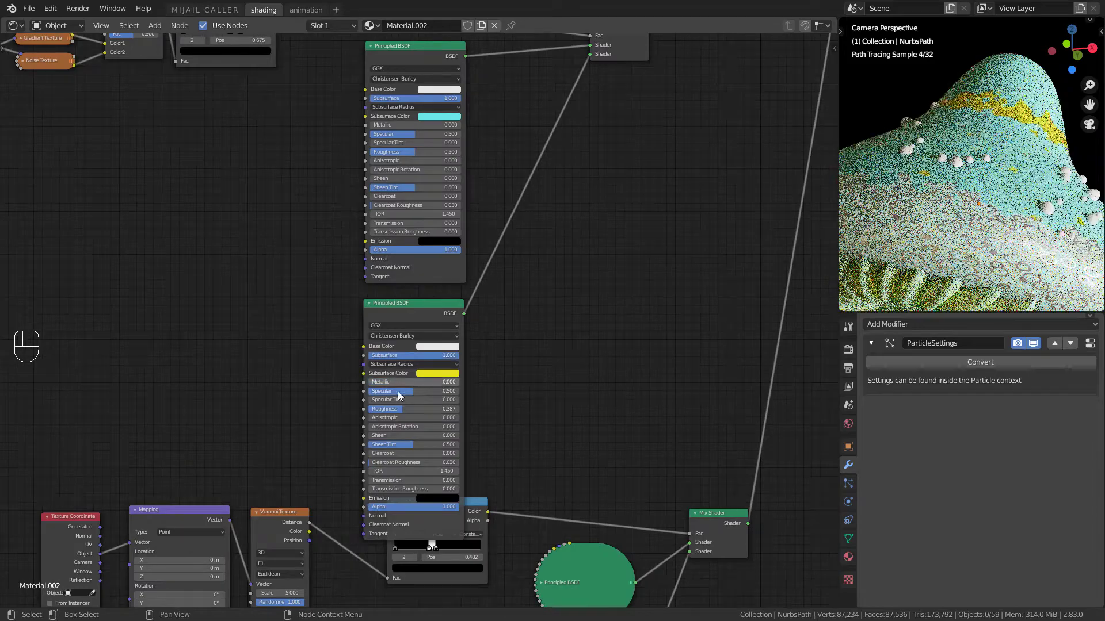
left_click(438, 373)
left_click_drag(433, 268, 441, 274)
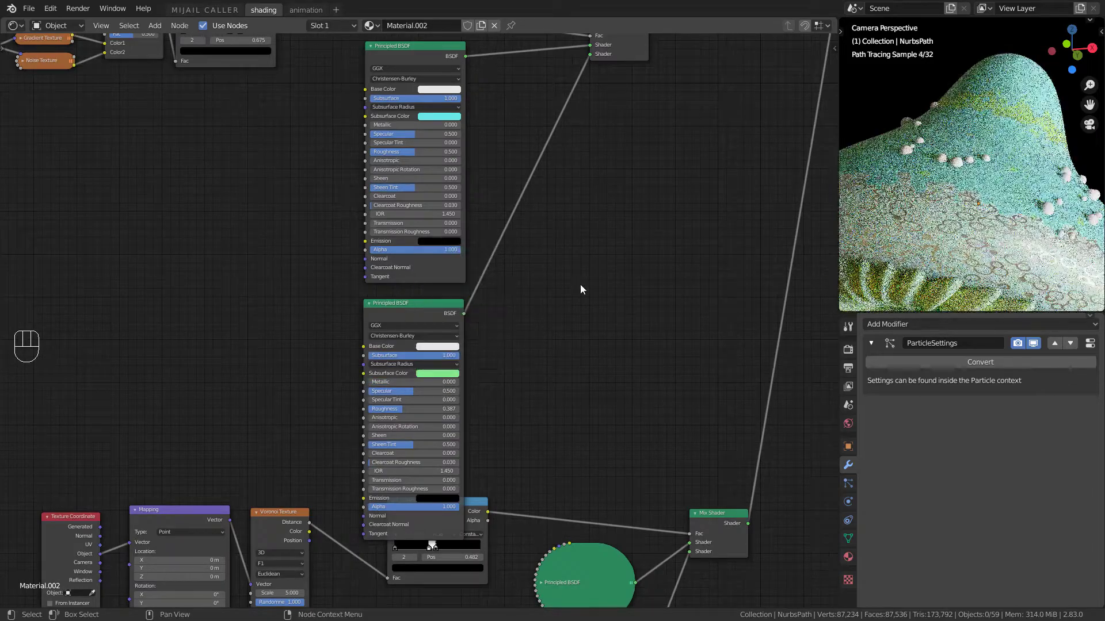
Arrange the cyan and light green Principled BSDFs side by side below their Mix Shader
scroll(418, 321, "down", 6)
left_click_drag(394, 149, 299, 218)
left_click_drag(398, 312, 474, 207)
left_click_drag(300, 218, 368, 200)
middle_click_drag(533, 230, 557, 302)
scroll(557, 302, "up", 3)
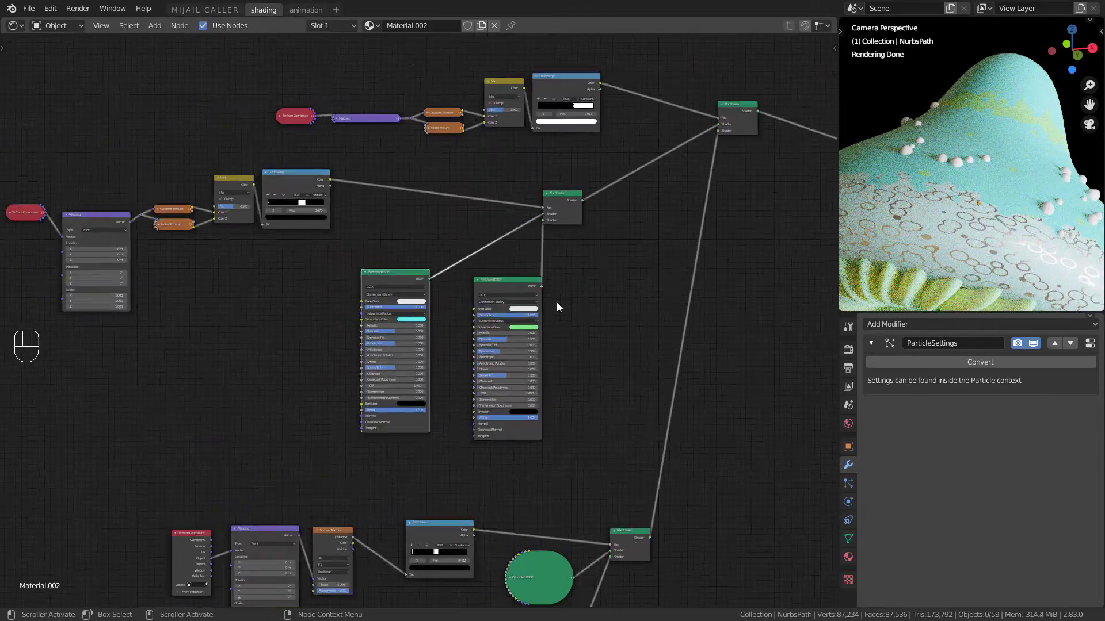
Collapse the copied mask's Mapping node and spread the band's mask, cyan shader and Mix Shader further apart
left_click_drag(430, 258, 322, 299)
middle_click_drag(322, 298, 561, 208)
scroll(595, 194, "down", 4)
left_click(245, 180)
left_click_drag(178, 148, 455, 196)
left_click_drag(458, 144, 398, 144)
left_click_drag(698, 162, 687, 144)
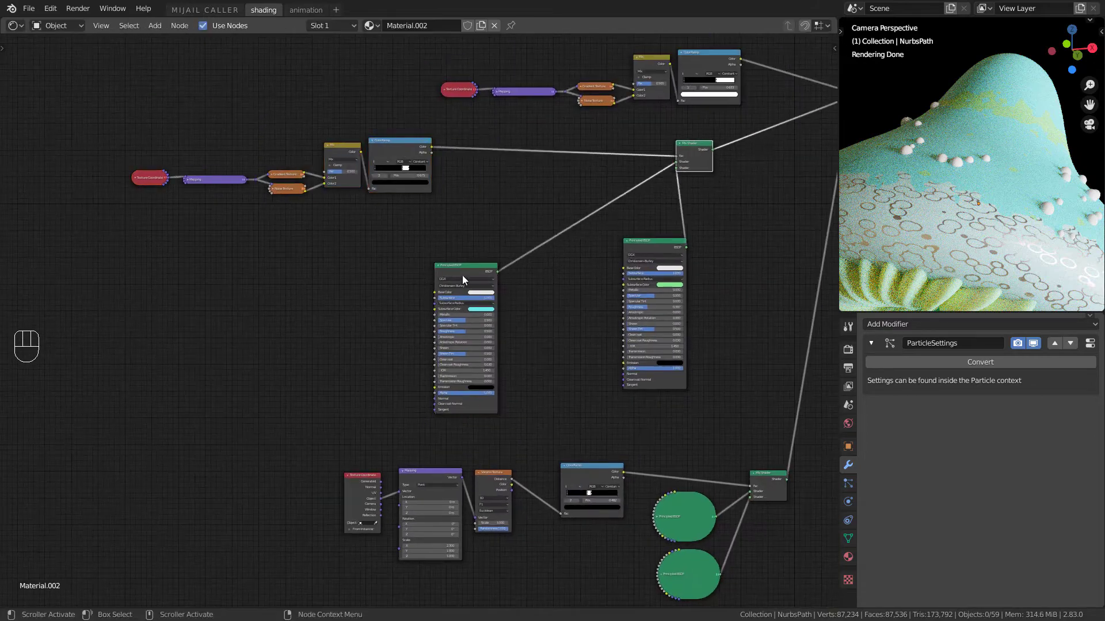
Duplicate the cyan Principled BSDF and combine it with the original in a Mix Shader placed above them
left_click_drag(441, 207, 397, 187)
key("shift+d")
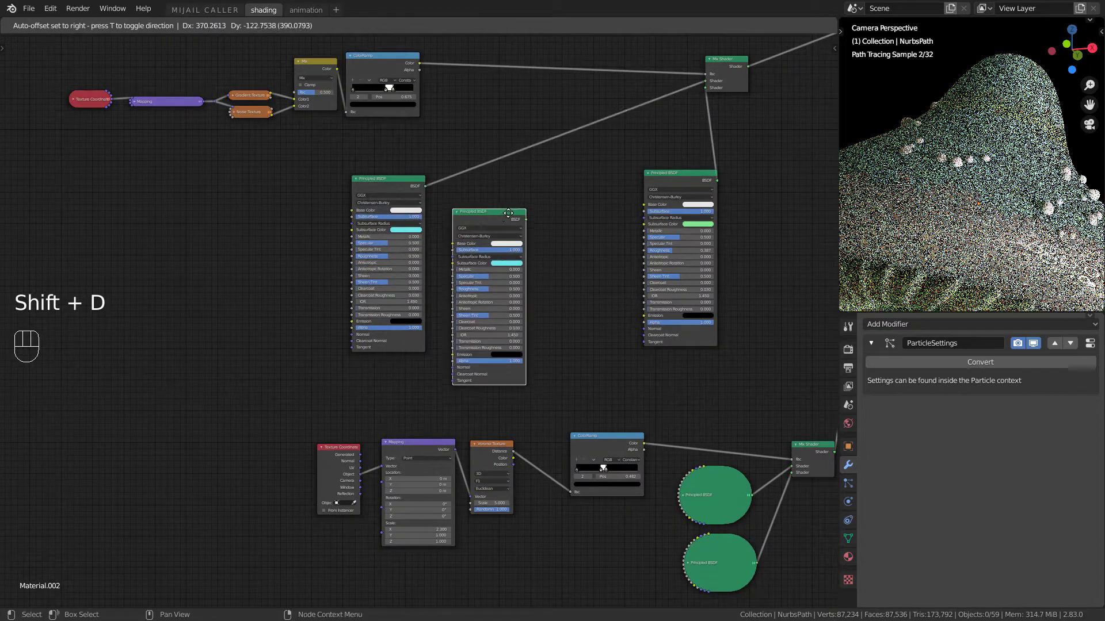
left_click(478, 209)
right_click_drag(478, 228, 505, 218, "ctrl+shift")
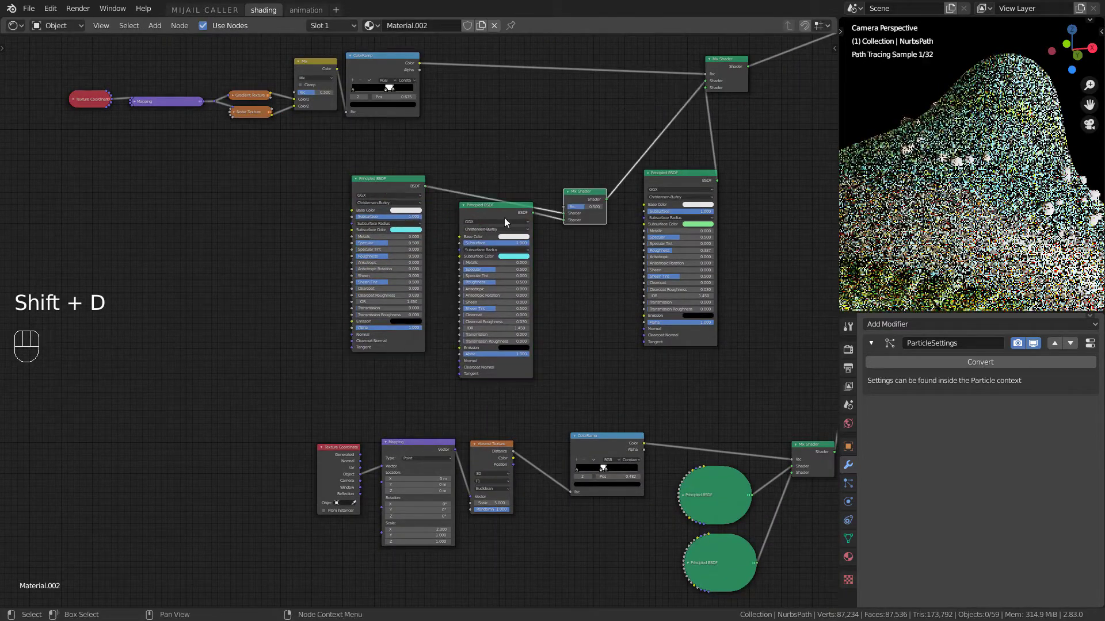
left_click_drag(585, 198, 549, 143)
Duplicate the uppermost gradient and noise mask group and connect its ColorRamp Color to the two cyan shaders' Mix Shader Fac
middle_click_drag(530, 120, 510, 315)
scroll(604, 297, "down", 3)
left_click_drag(417, 145, 654, 244)
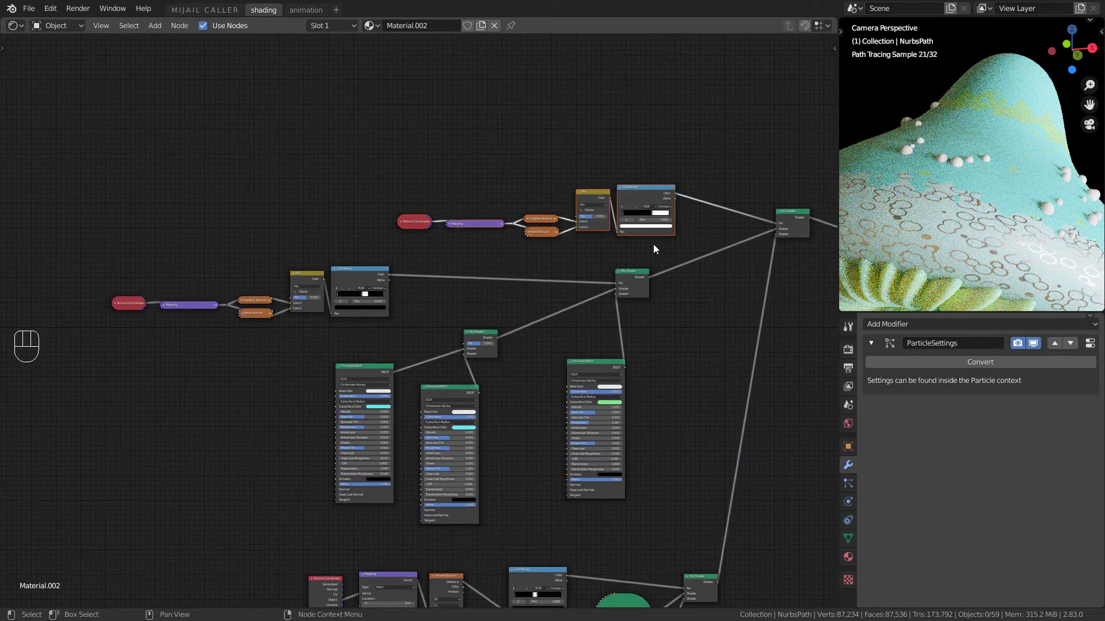
key("shift+d")
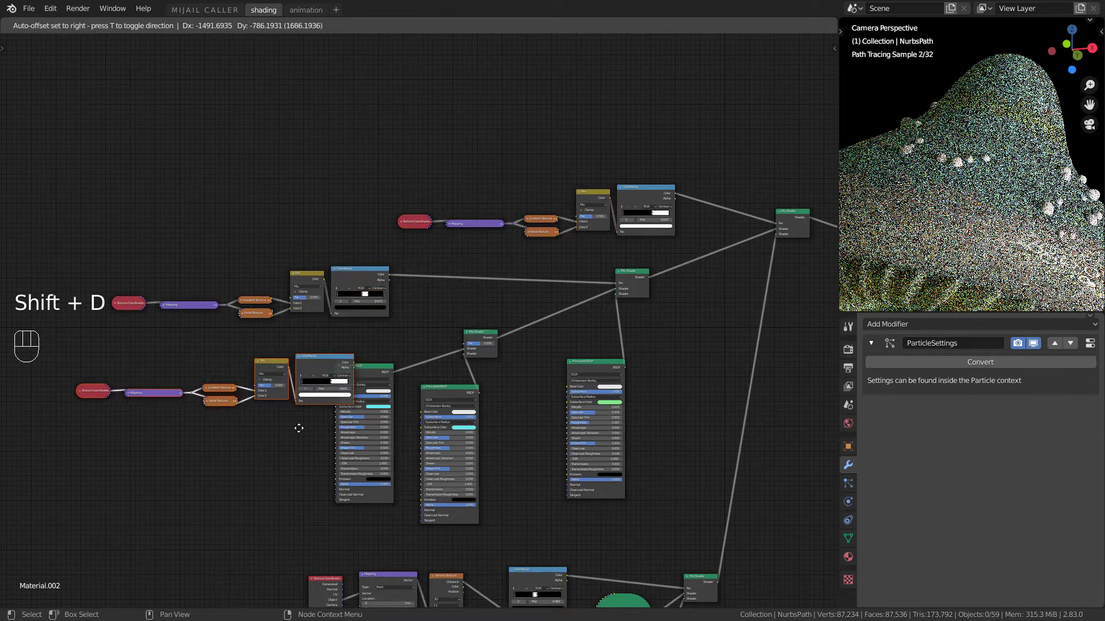
left_click(310, 353)
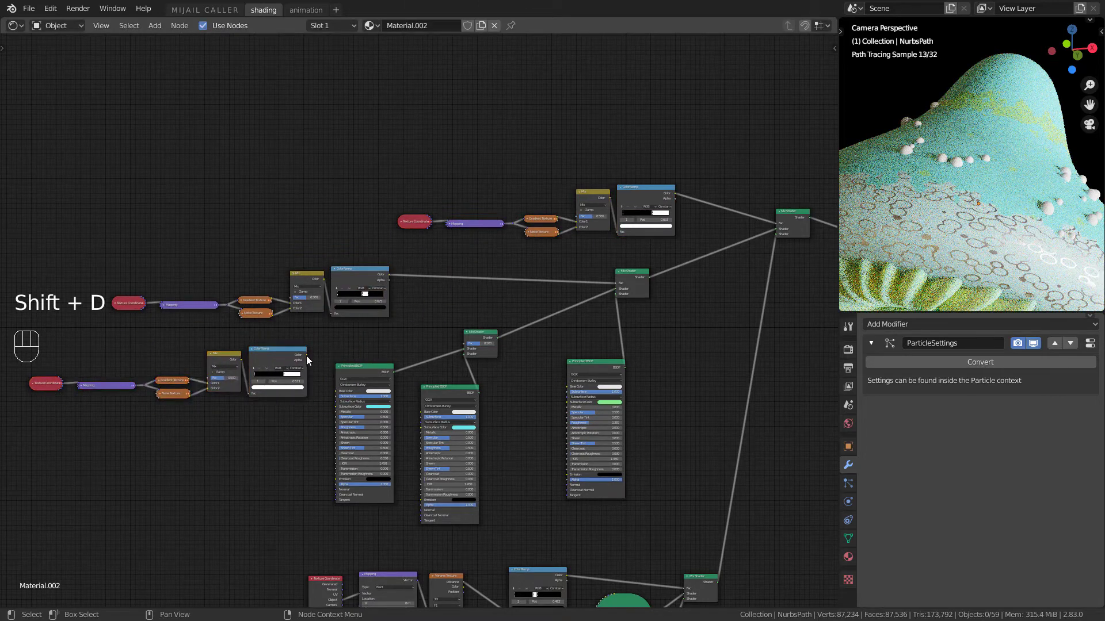
left_click_drag(308, 355, 468, 343)
Set the newest ColorRamp's interpolation to Ease and move its white stop to 1.000
scroll(469, 343, "up", 4)
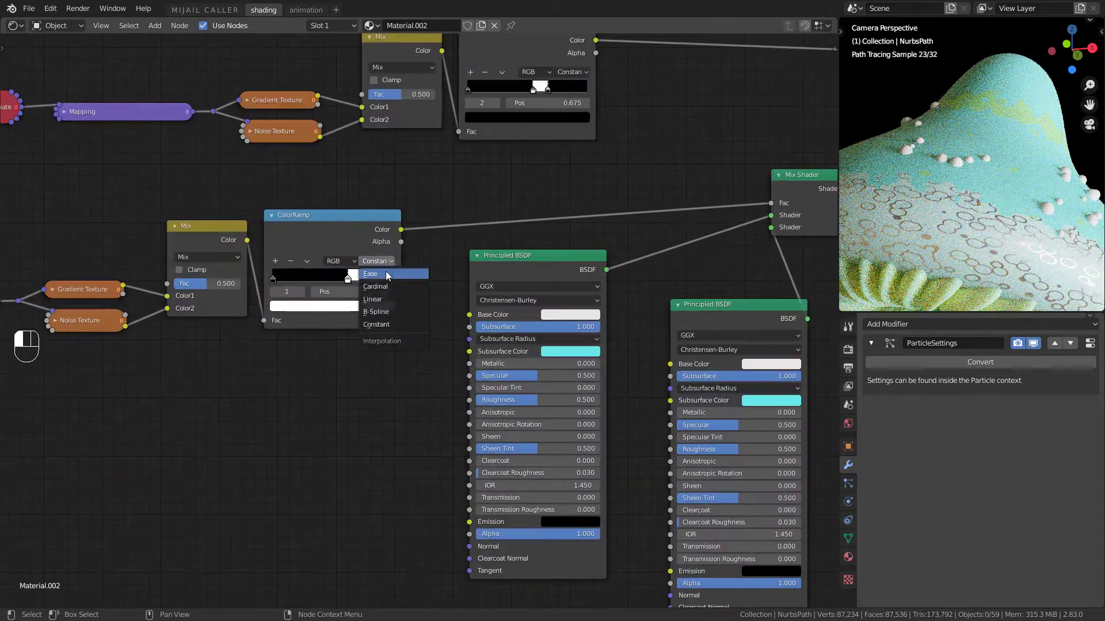
left_click(386, 275)
left_click_drag(347, 280, 401, 285)
Set the duplicated cyan Principled BSDF's Subsurface Color to black
middle_click_drag(610, 368, 491, 341)
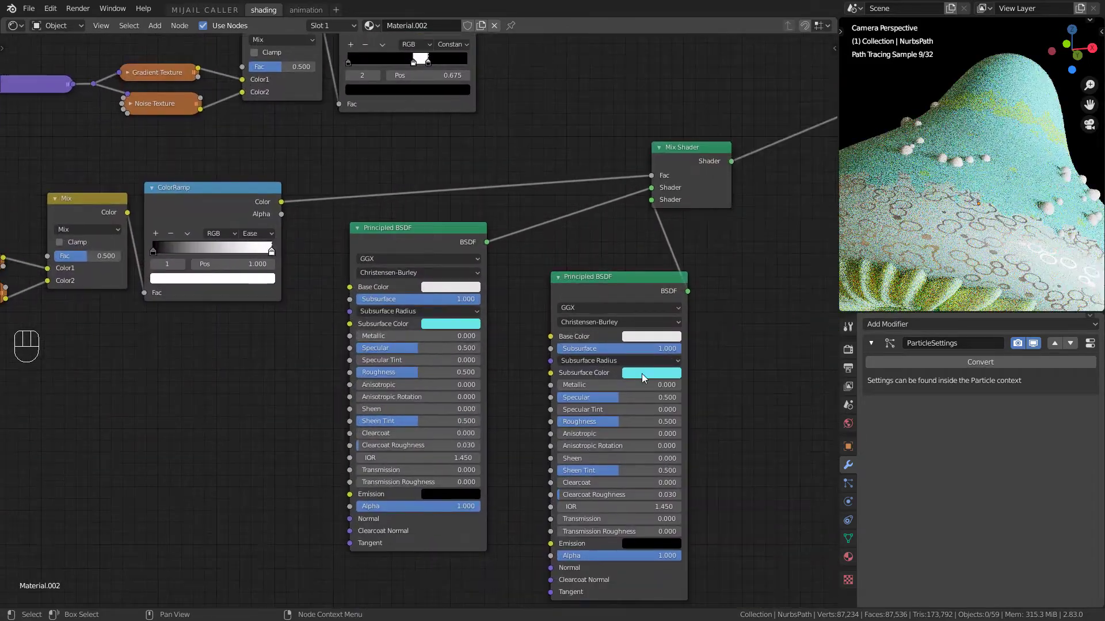
left_click(641, 374)
left_click_drag(720, 242, 719, 296)
Move the white stop of the Ease ColorRamp to 0.617
middle_click_drag(188, 352, 258, 337)
left_click_drag(341, 236, 290, 245)
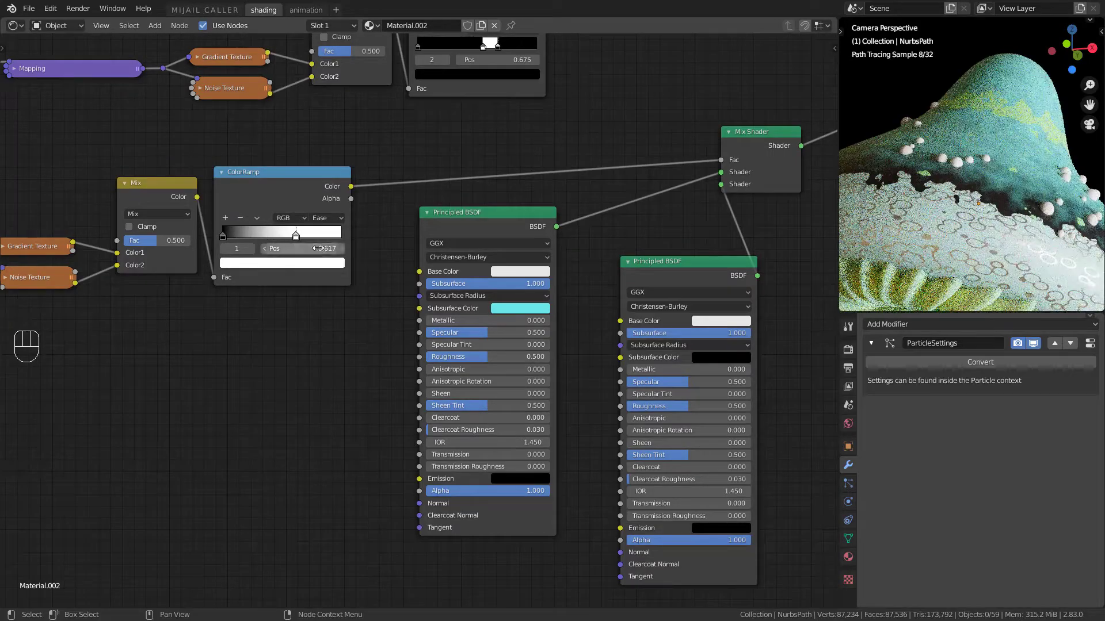
middle_click_drag(361, 302, 402, 283)
scroll(754, 342, "down", 1)
Change the black Principled BSDF's Subsurface Color to pale green
middle_click_drag(754, 342, 625, 325)
left_click(627, 322)
left_click(638, 204)
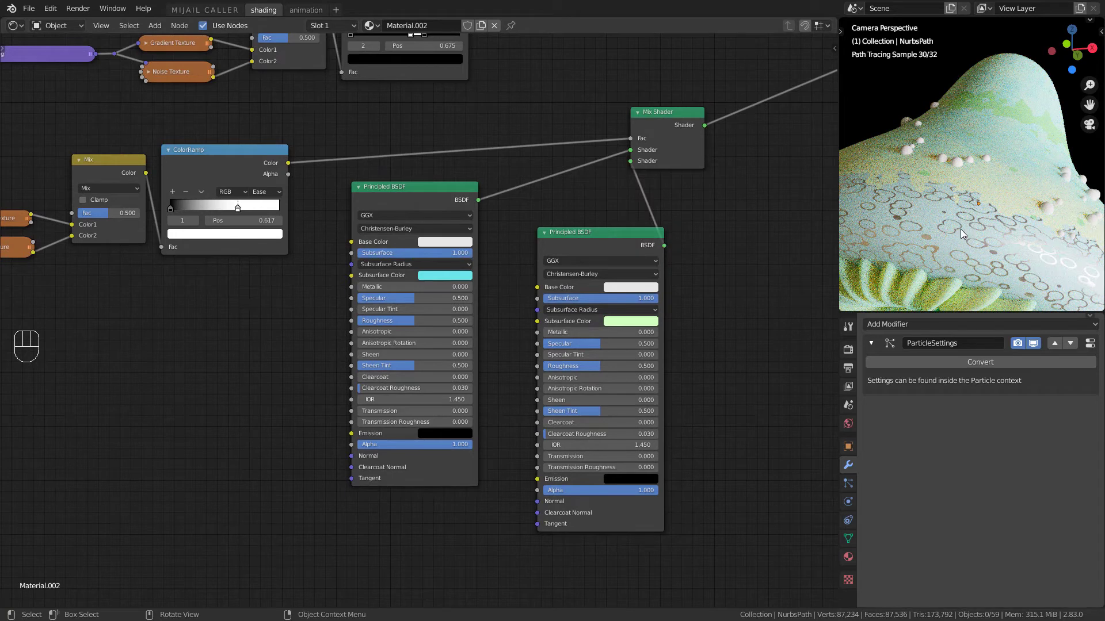
Maximize the rendered camera view to examine the mushroom cap's material
scroll(1089, 214, "down", 3)
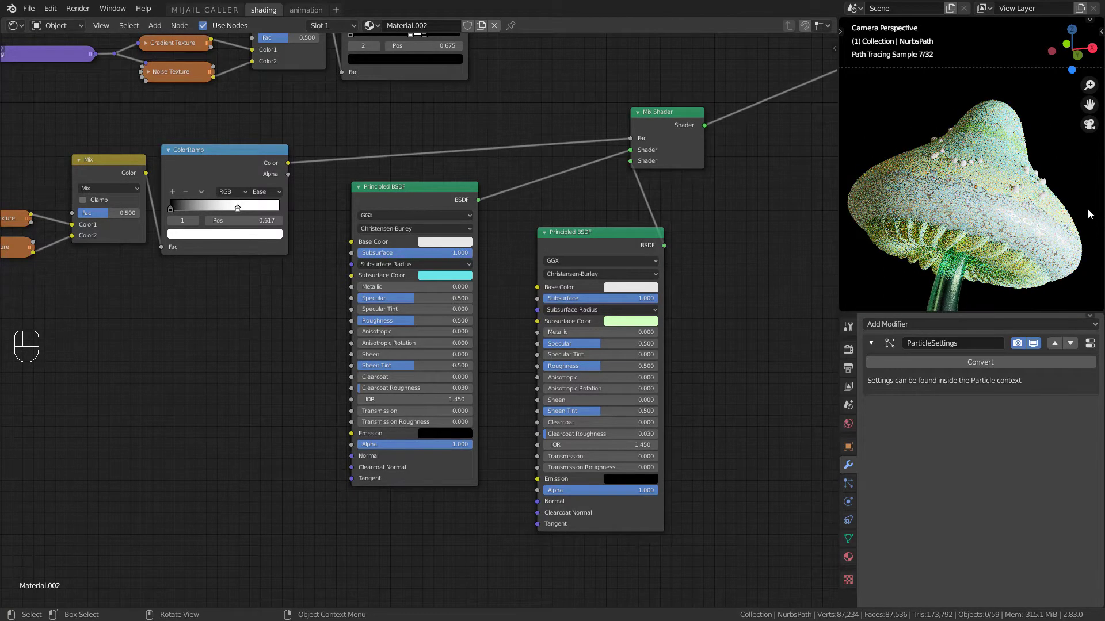
key("ctrl+space")
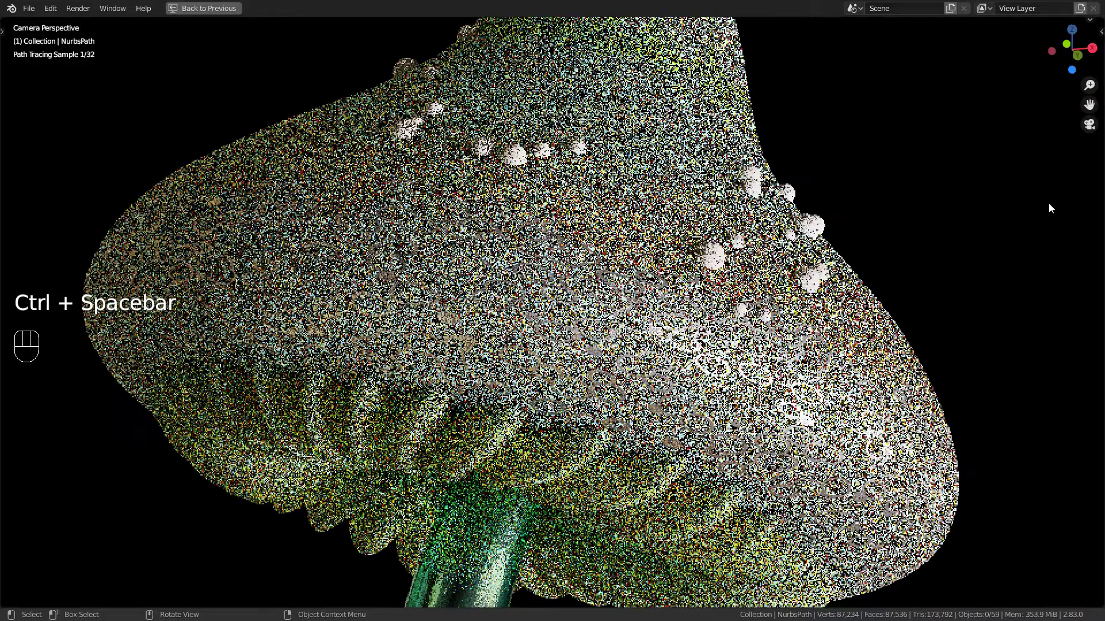
Switch the viewport to solid shading and assign the existing material named Material to the icosphere
key("ctrl+space")
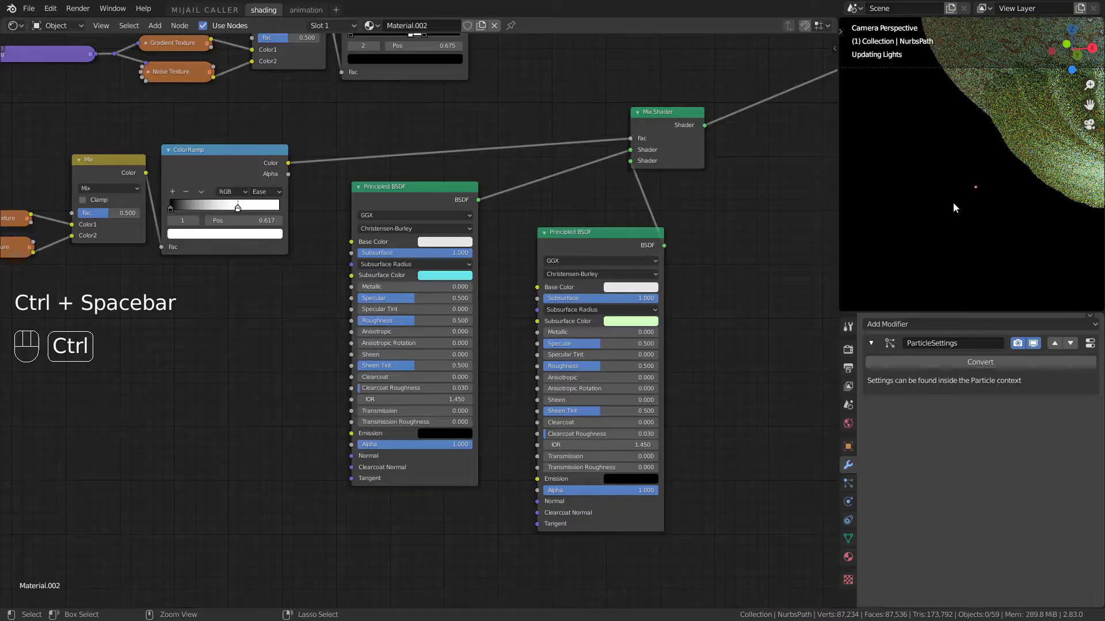
middle_click_drag(1049, 175, 1028, 201, "shift")
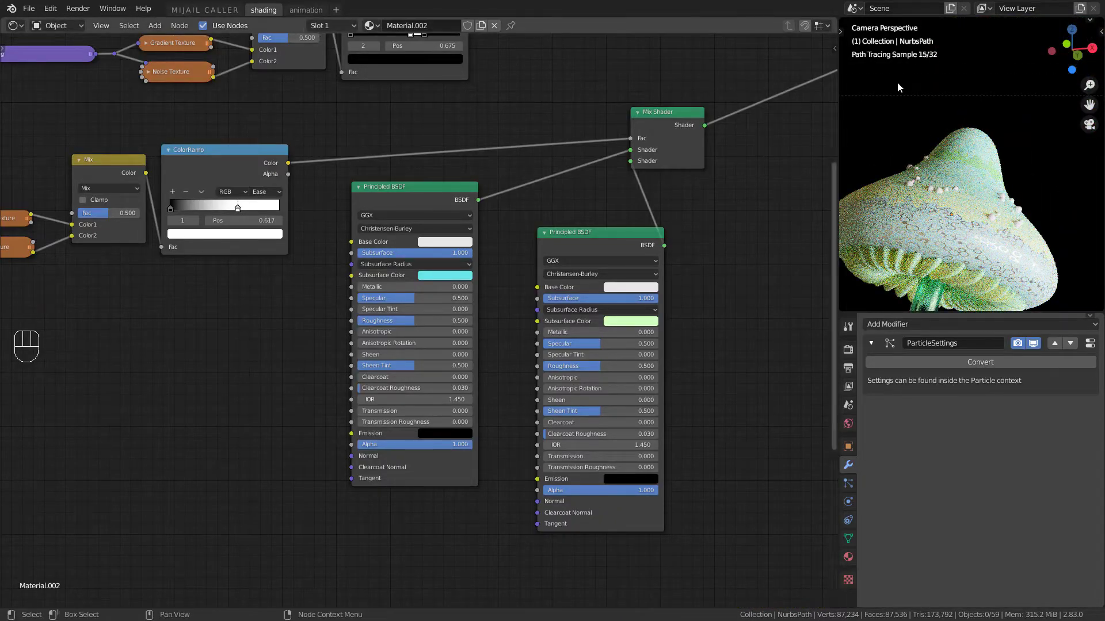
scroll(990, 239, "down", 5)
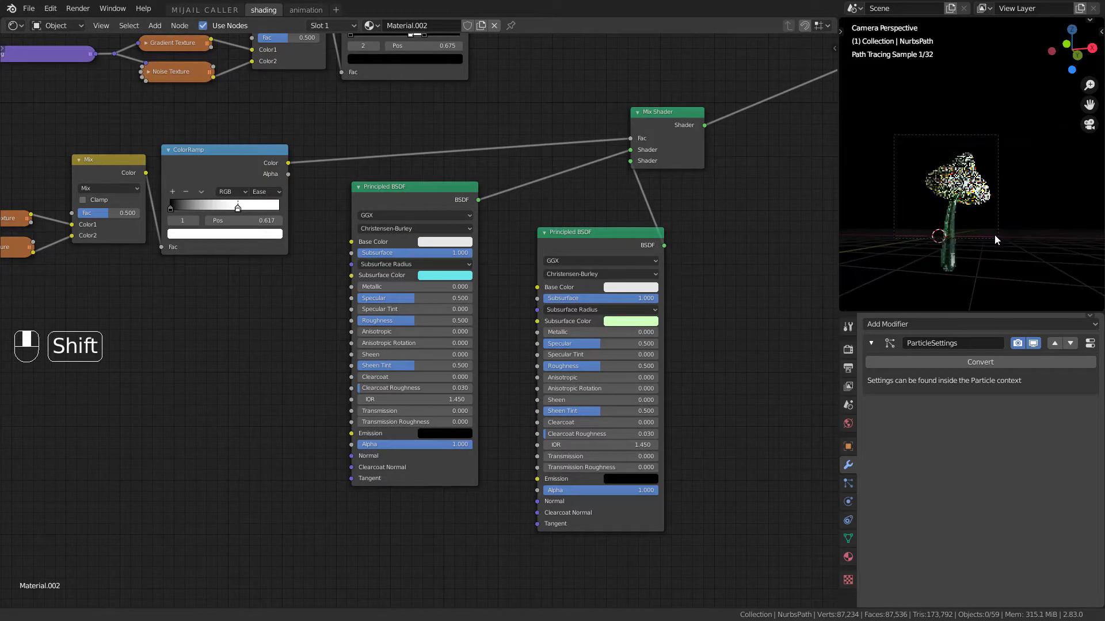
key("z")
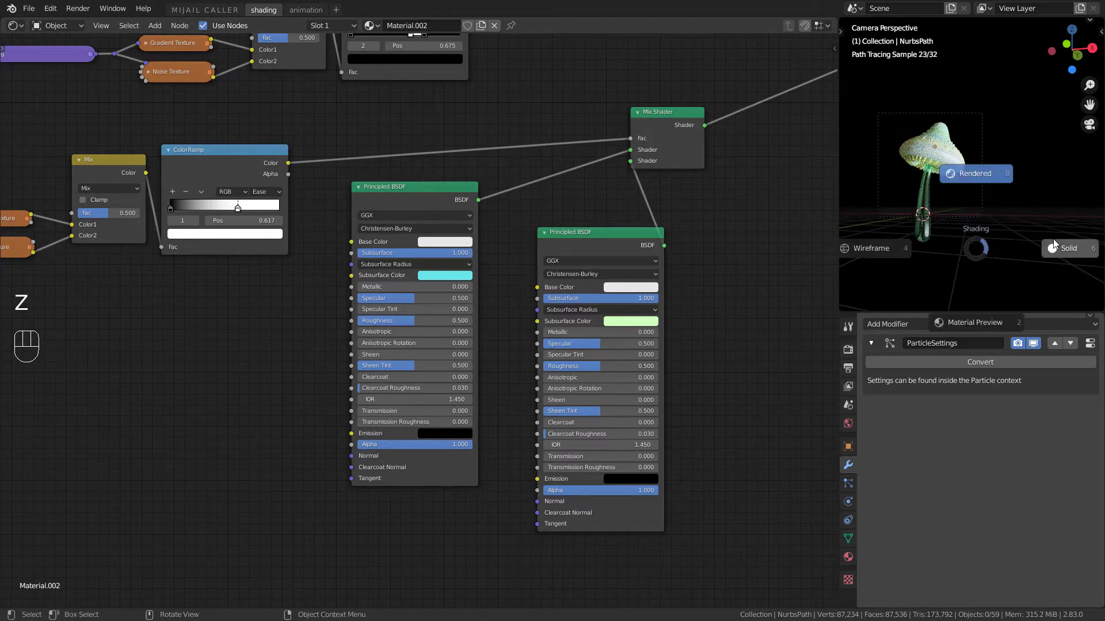
left_click(1053, 240)
mouse_move(1046, 239)
middle_mouse_down()
mouse_move(981, 253)
mouse_move(1035, 268)
middle_mouse_up()
scroll(1036, 268, "down", 3)
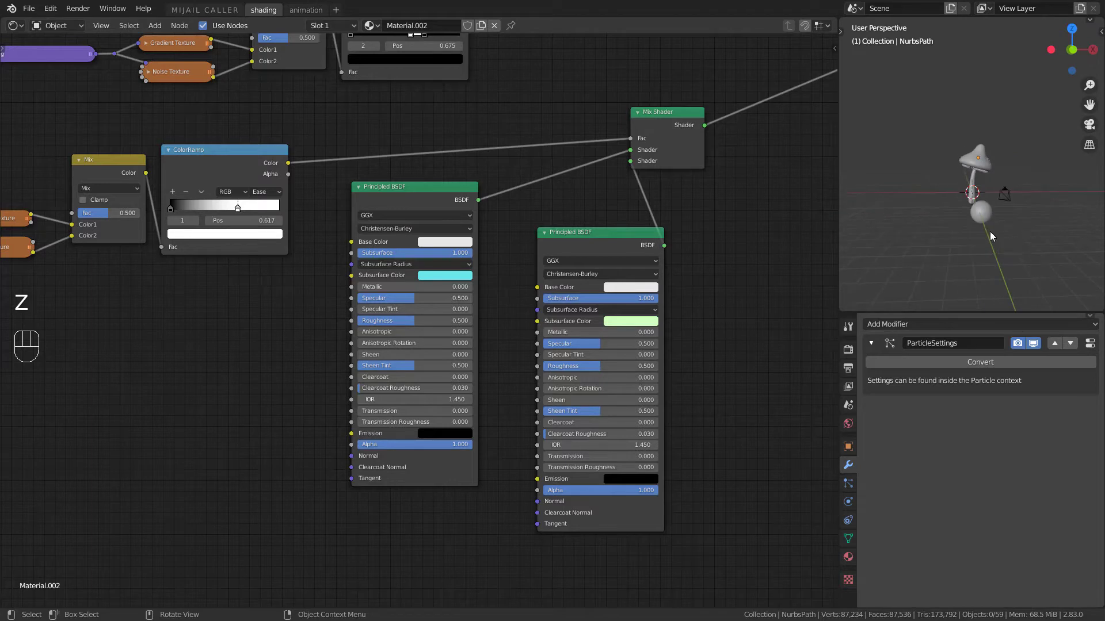
left_click(981, 204)
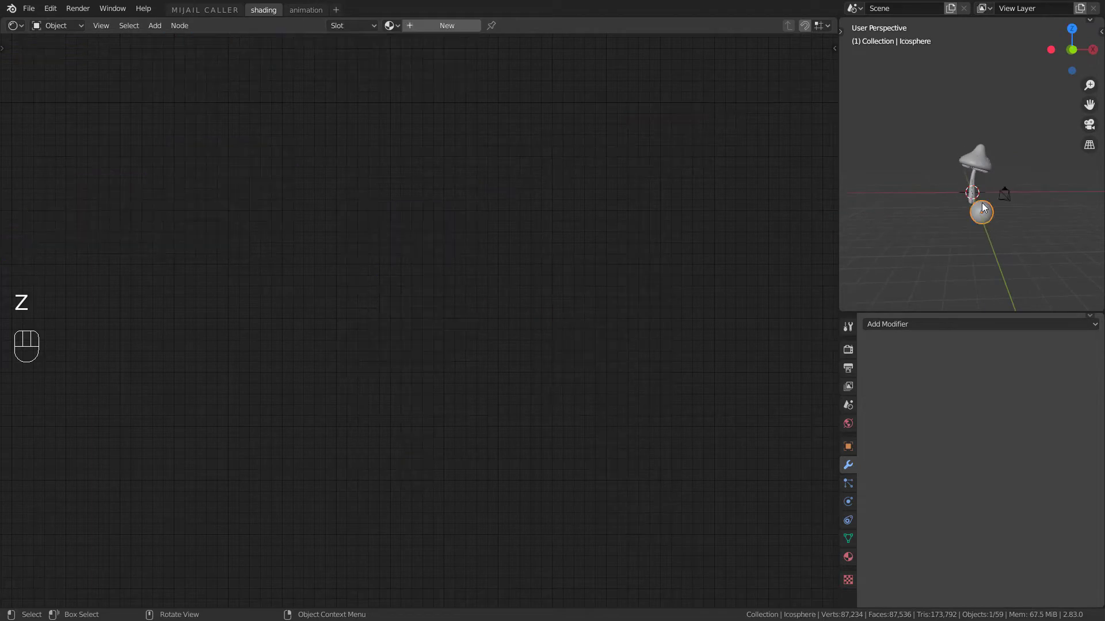
left_click(848, 556)
left_click(871, 367)
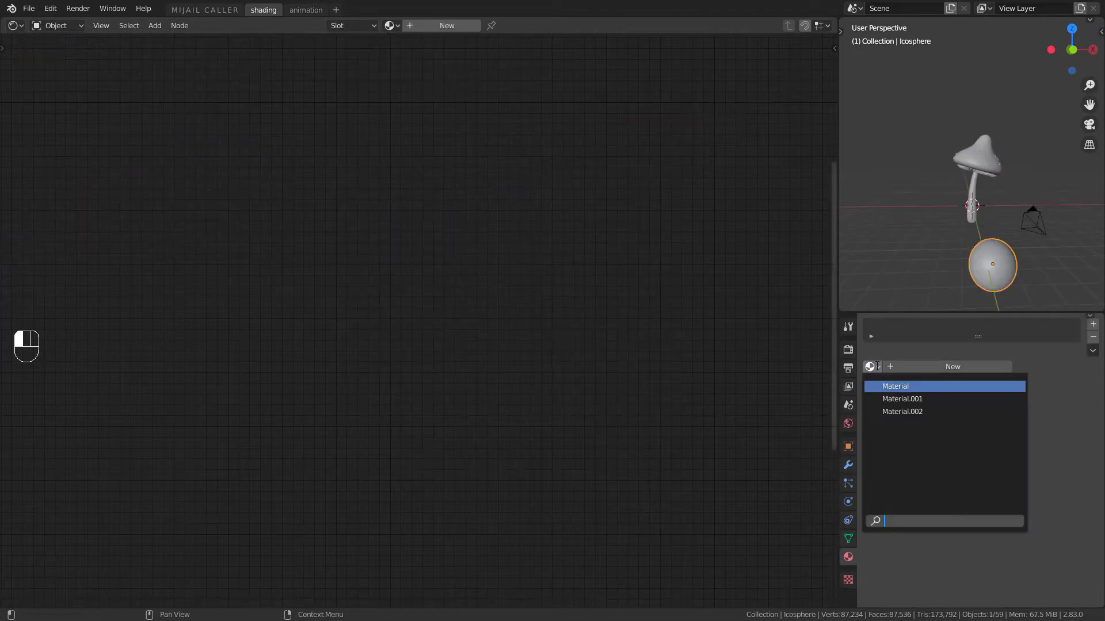
left_click(900, 386)
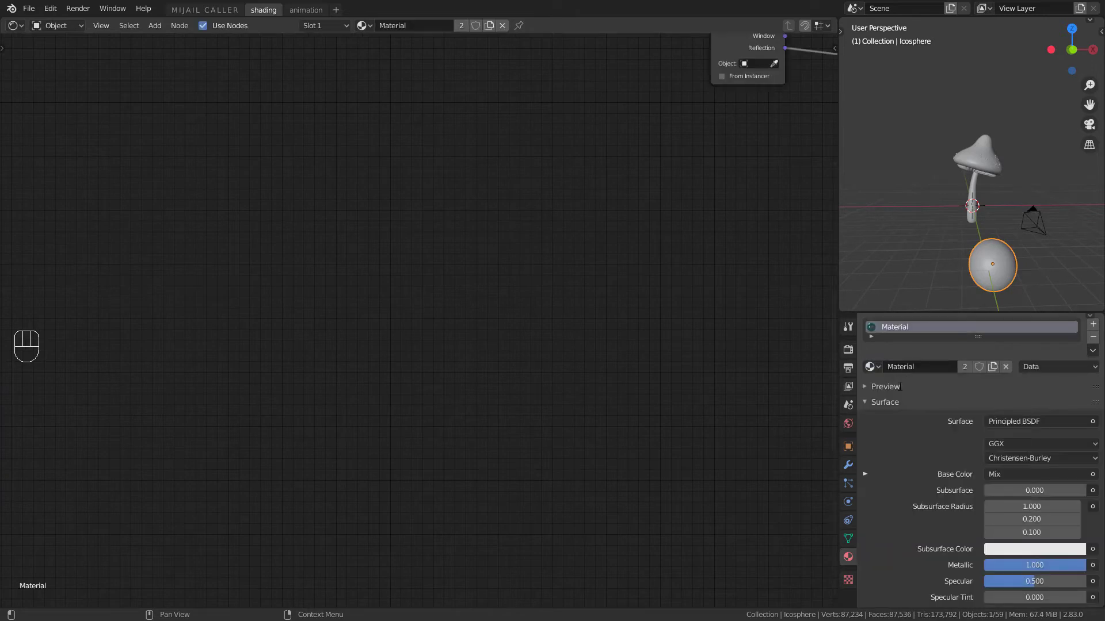
Return to the camera view in rendered shading and examine the beads on the mushroom cap up close
key("KP_0")
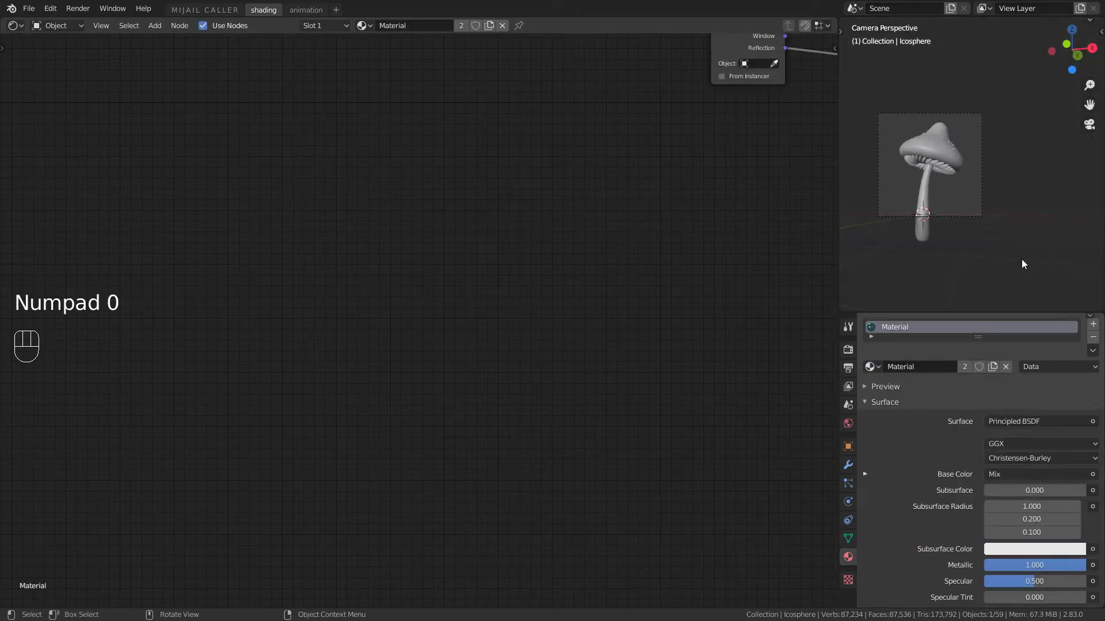
key("z")
left_click(976, 130)
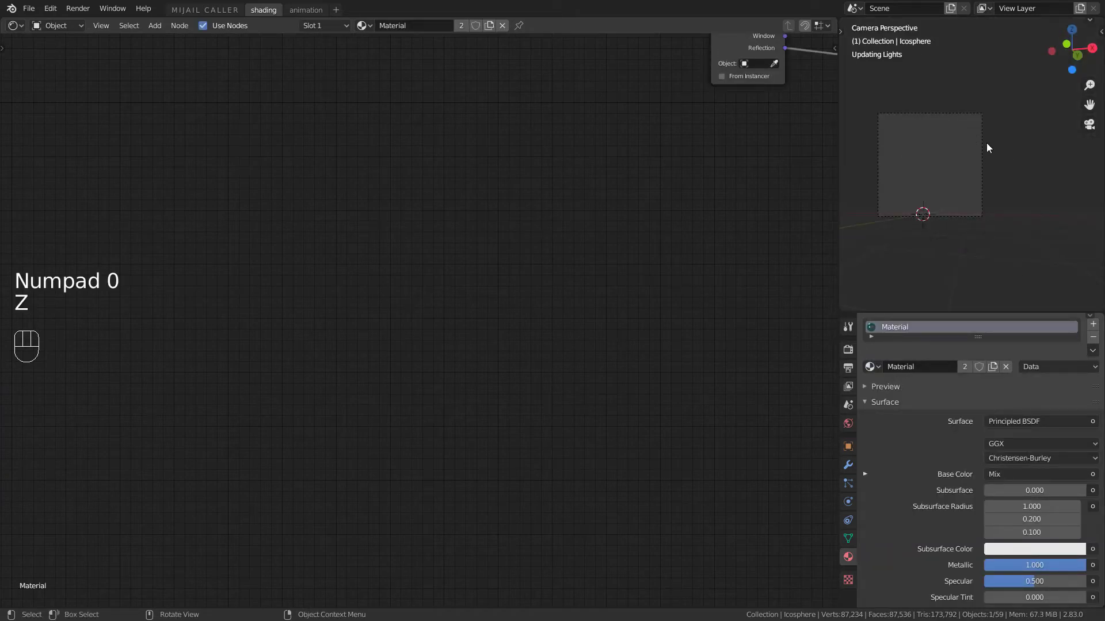
scroll(980, 145, "up", 3)
middle_click_drag(1003, 192, 1086, 226, "shift")
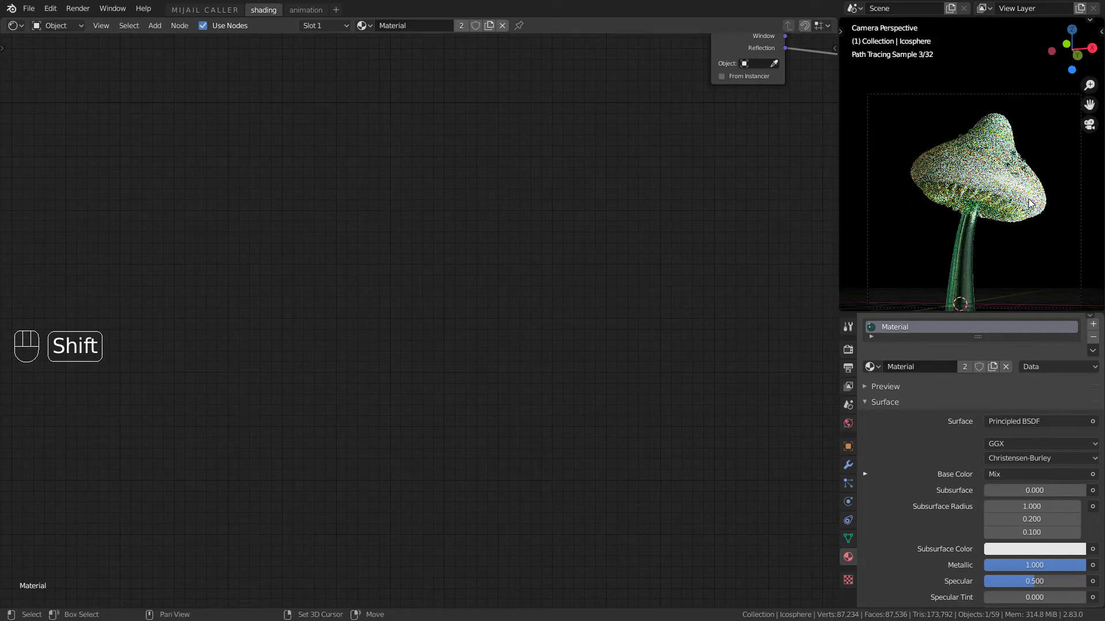
scroll(1029, 199, "up", 9)
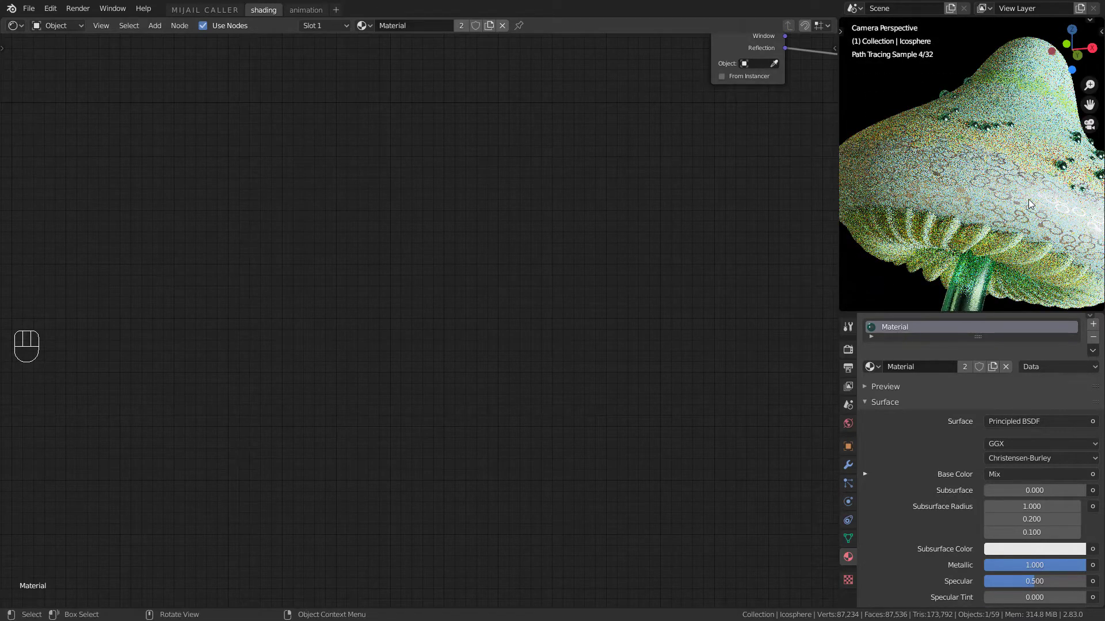
scroll(1029, 199, "down", 1)
key("ctrl+space")
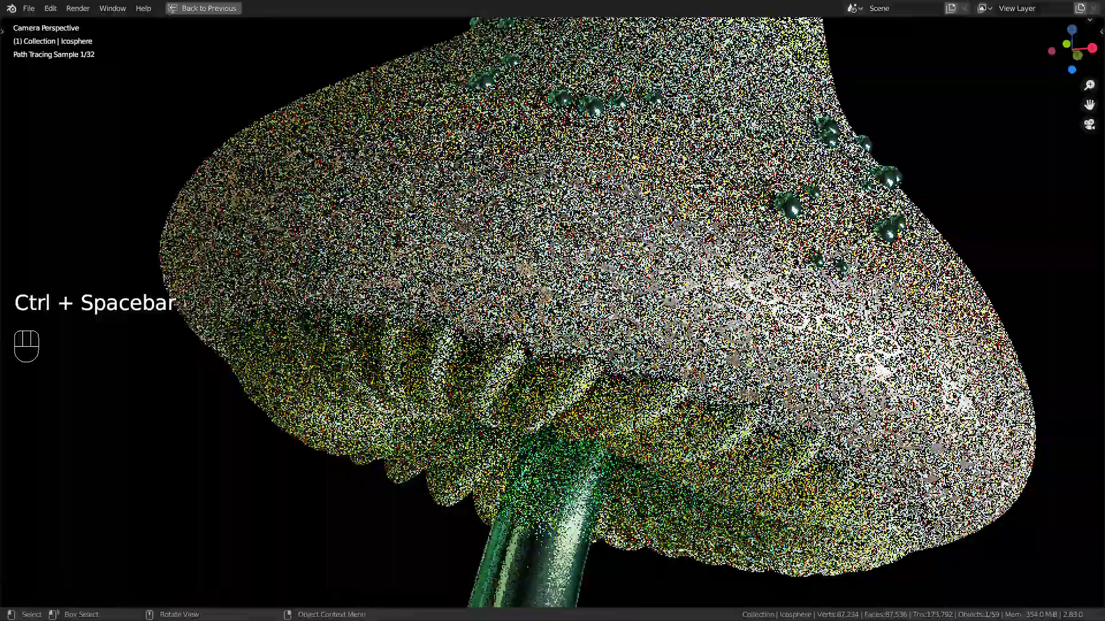
key("ctrl+space")
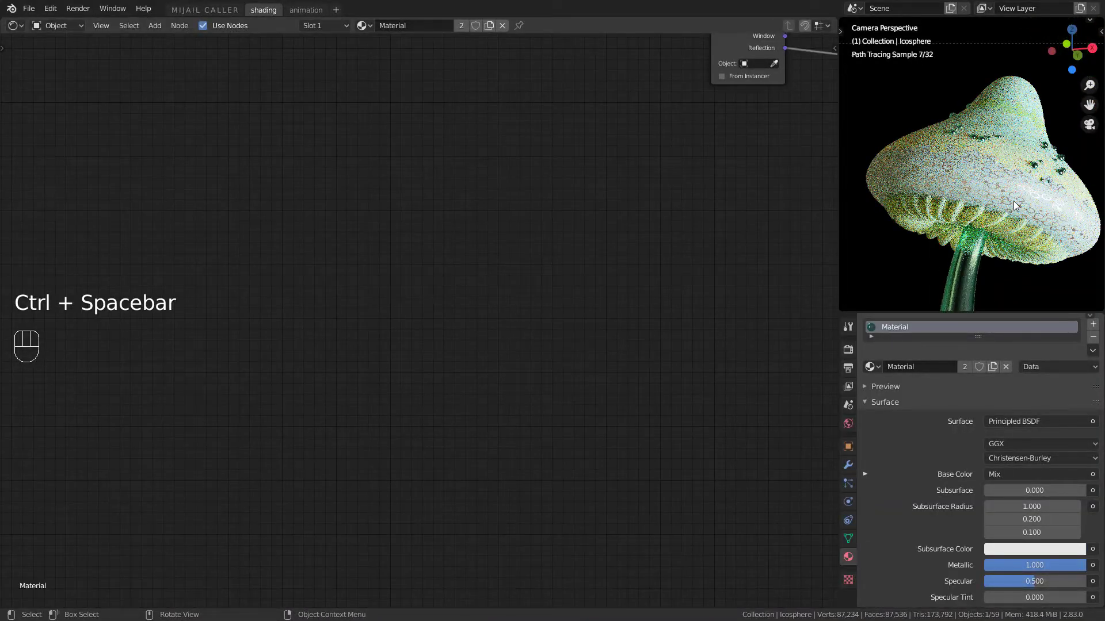
Set the Voronoi Texture's Scale to 6.700 in the mushroom cap's Material.002
left_click(1013, 202)
middle_click_drag(537, 350, 834, 406)
middle_click_drag(346, 350, 172, 341)
scroll(505, 475, "down", 7)
middle_click_drag(242, 265, 6, 35)
middle_click_drag(315, 313, 462, 329)
scroll(463, 329, "up", 7)
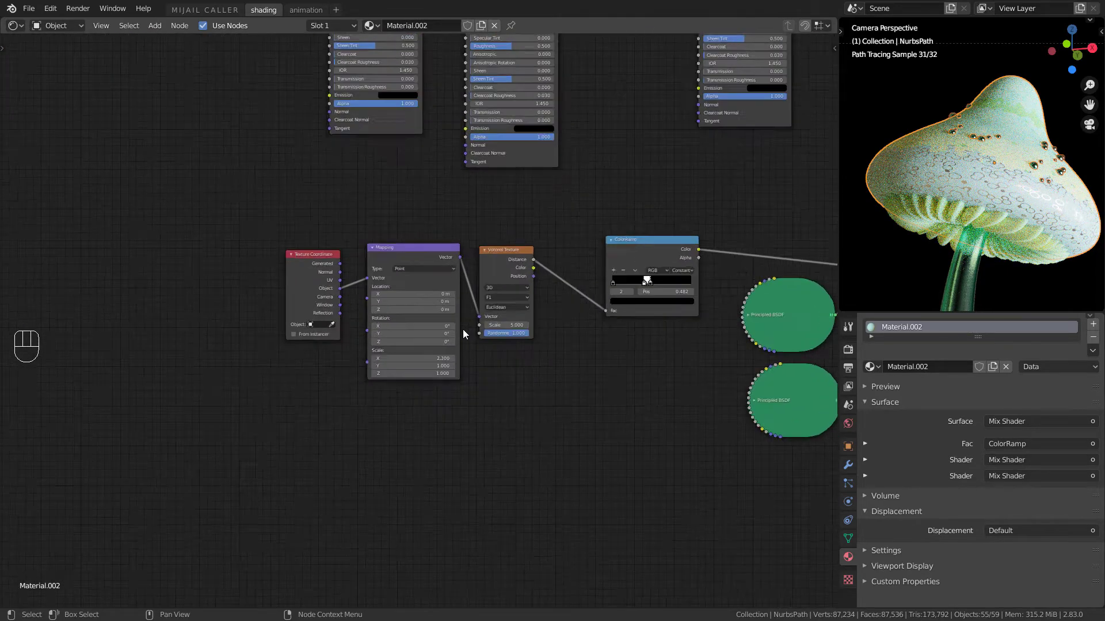
middle_click_drag(579, 366, 497, 364)
scroll(497, 364, "up", 1)
scroll(497, 364, "up", 2)
left_click_drag(477, 329, 536, 330)
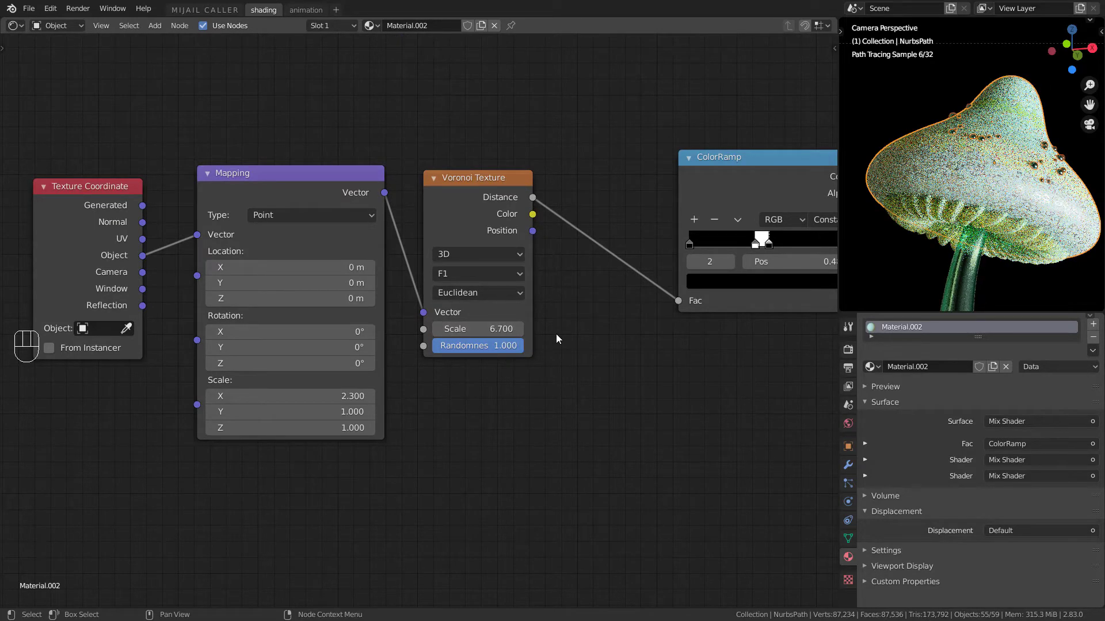
Widen the white band of the Voronoi ColorRamp, with its closing black stop at 0.369, and deselect everything
middle_click_drag(646, 309, 548, 334)
scroll(548, 334, "up", 1)
middle_click_drag(695, 253, 569, 288)
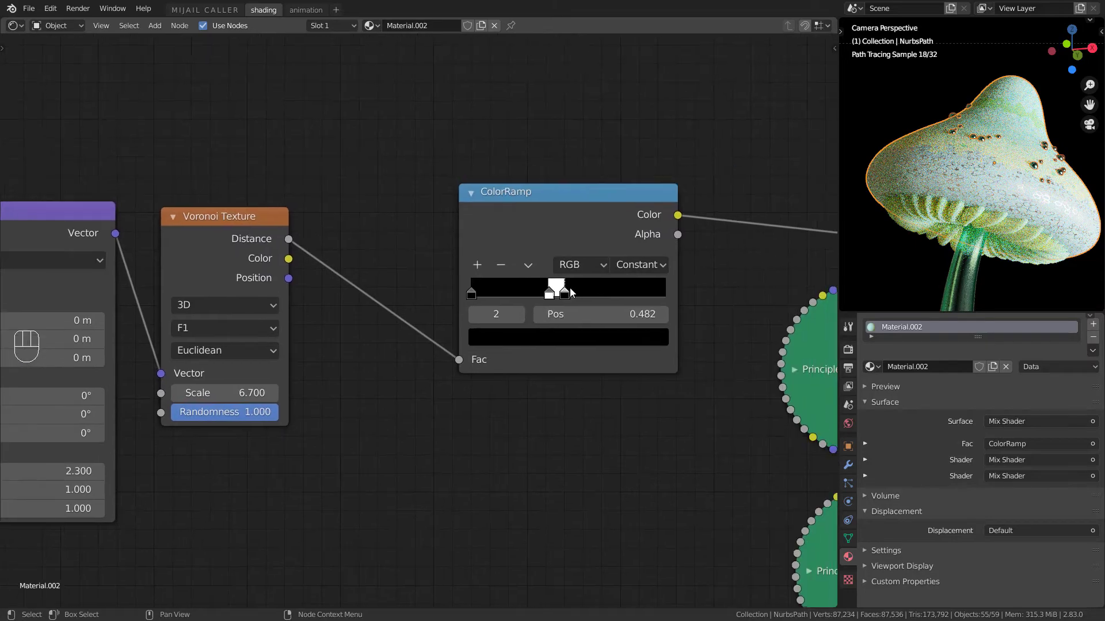
mouse_move(557, 295)
left_mouse_down()
mouse_move(512, 292)
mouse_move(552, 295)
mouse_move(543, 296)
left_mouse_up()
key("alt+a")
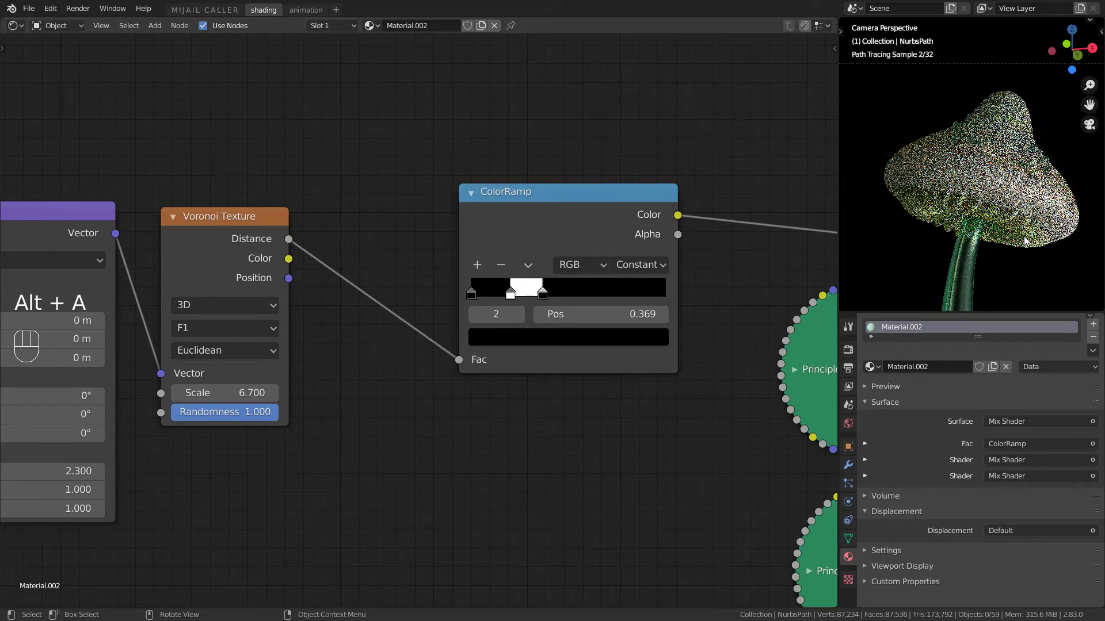
Switch to the first workspace and examine the whole mushroom in the rendered camera view
key("ctrl+Page_Up")
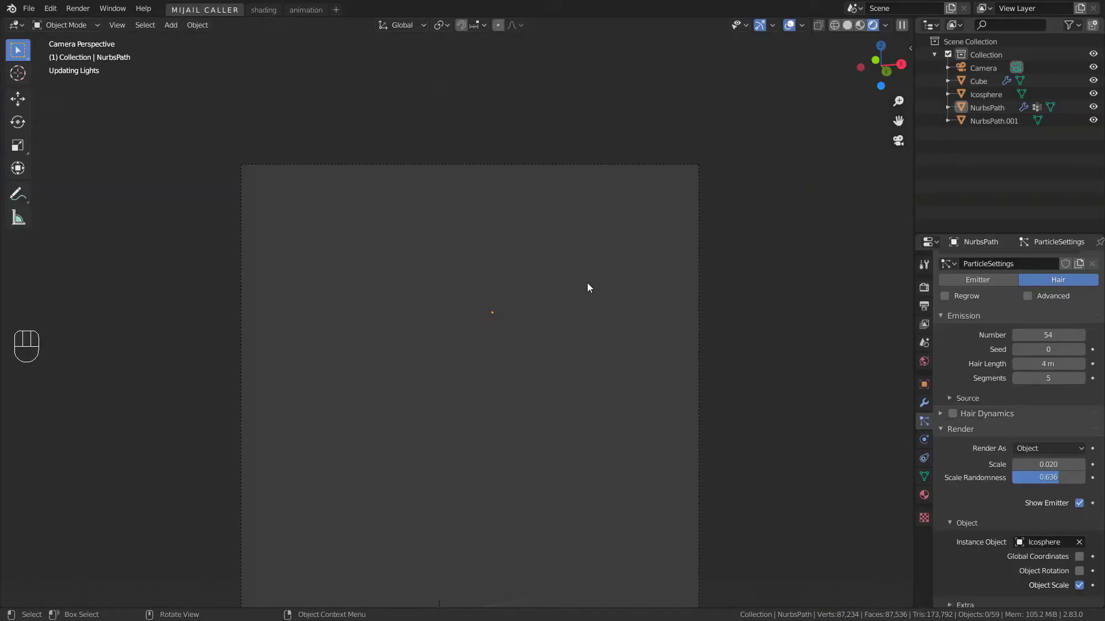
key("z")
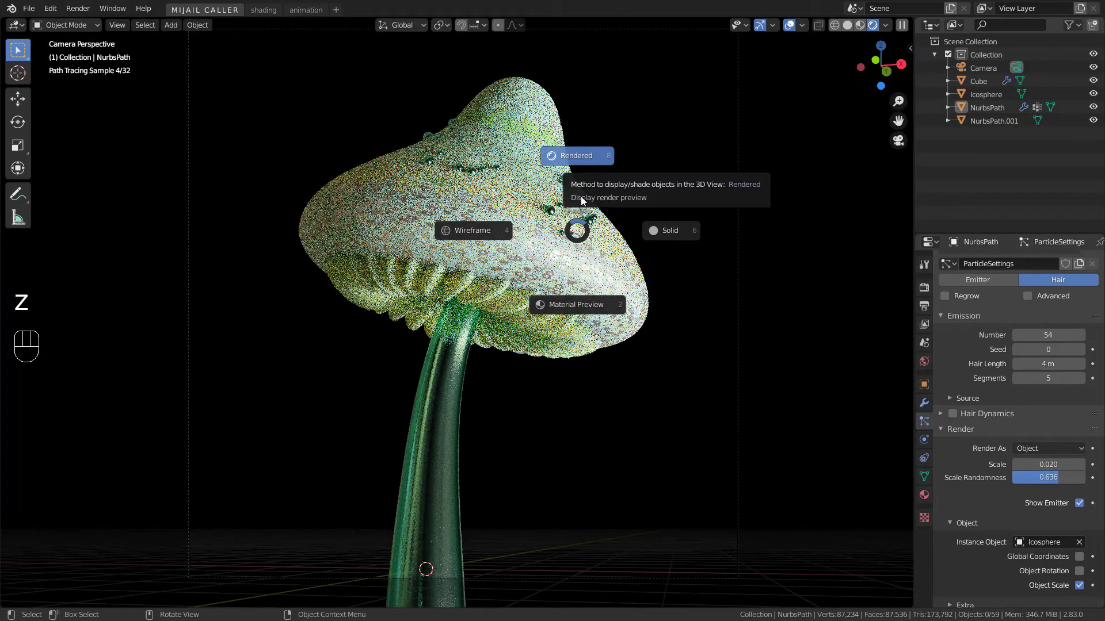
left_click(560, 166)
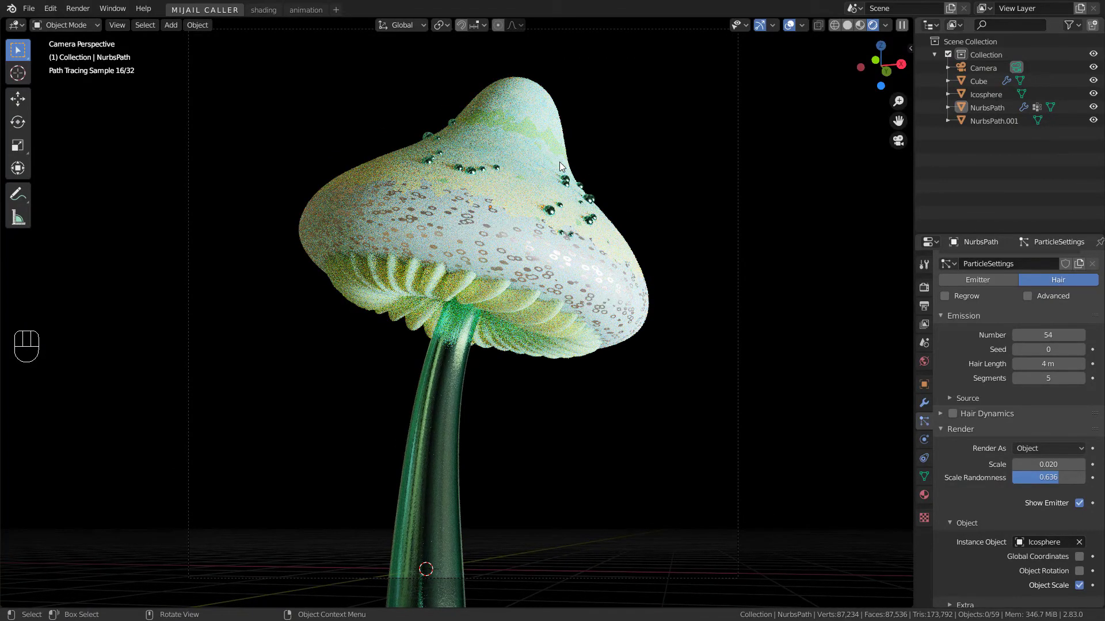